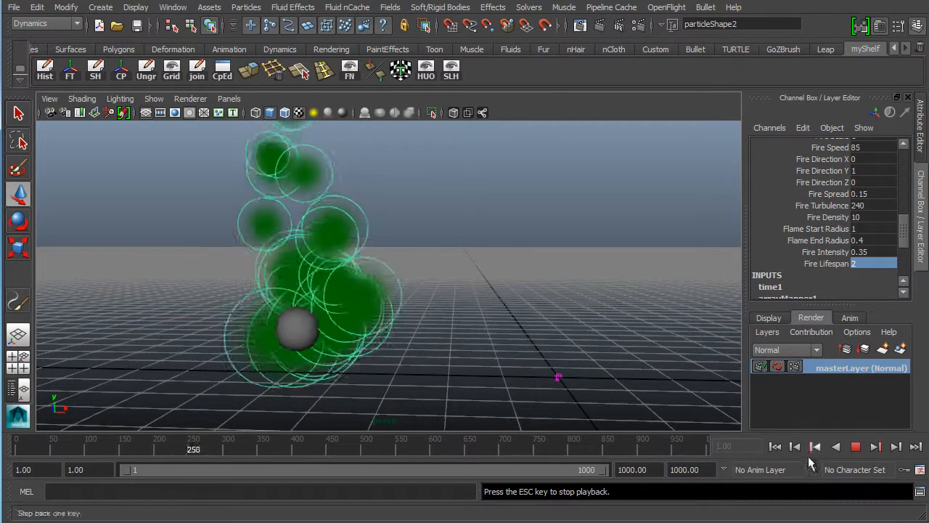
Play back the green fire particle simulation to watch the flames, stop it and return to frame 1
left_click(855, 446)
left_click_drag(617, 338, 529, 338, "alt")
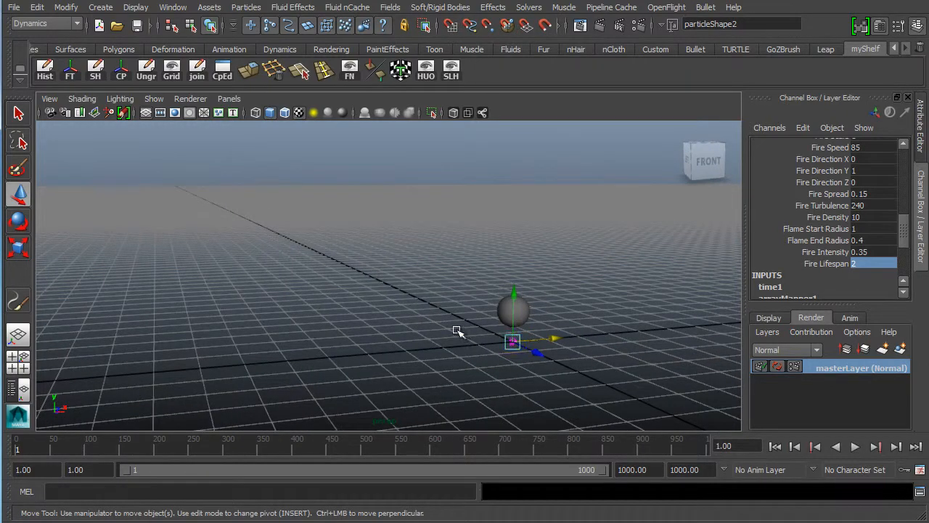
scroll(444, 337, "up", 2)
left_click_drag(439, 338, 421, 319, "alt")
left_click(855, 446)
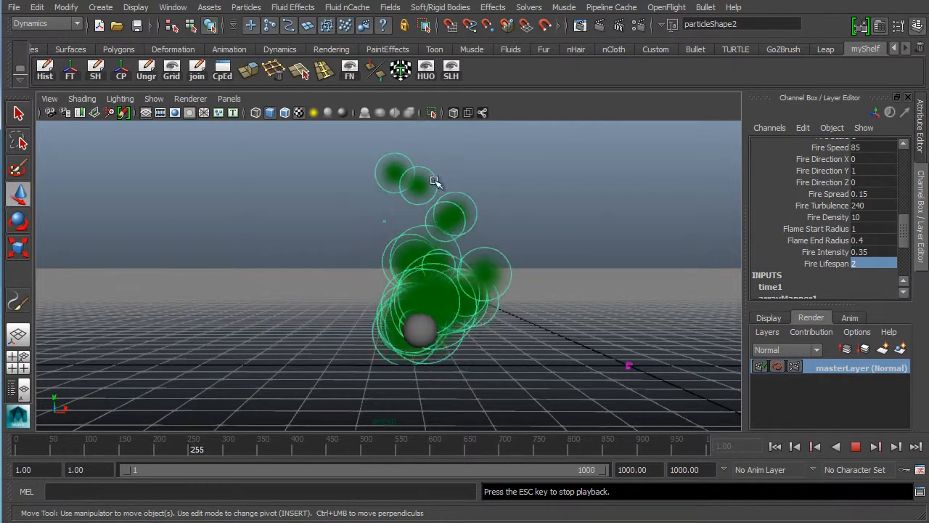
left_click(855, 448)
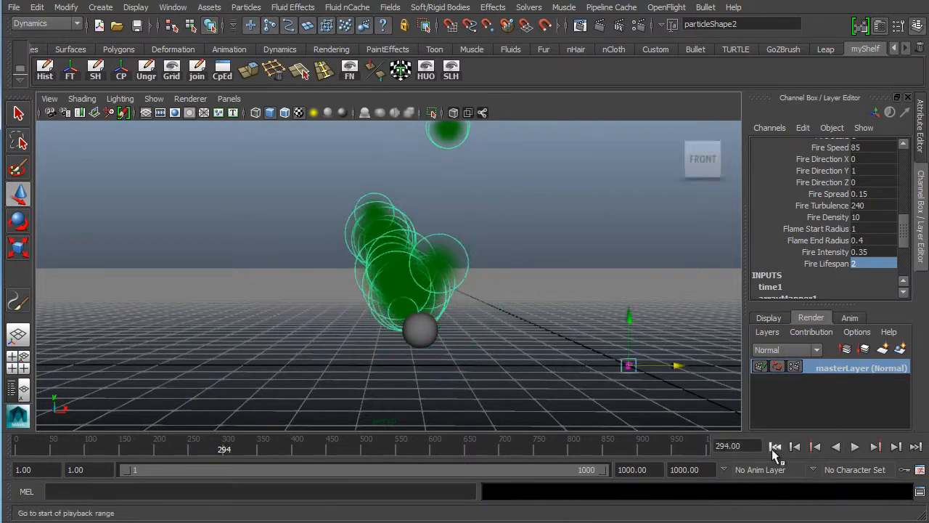
left_click(774, 447)
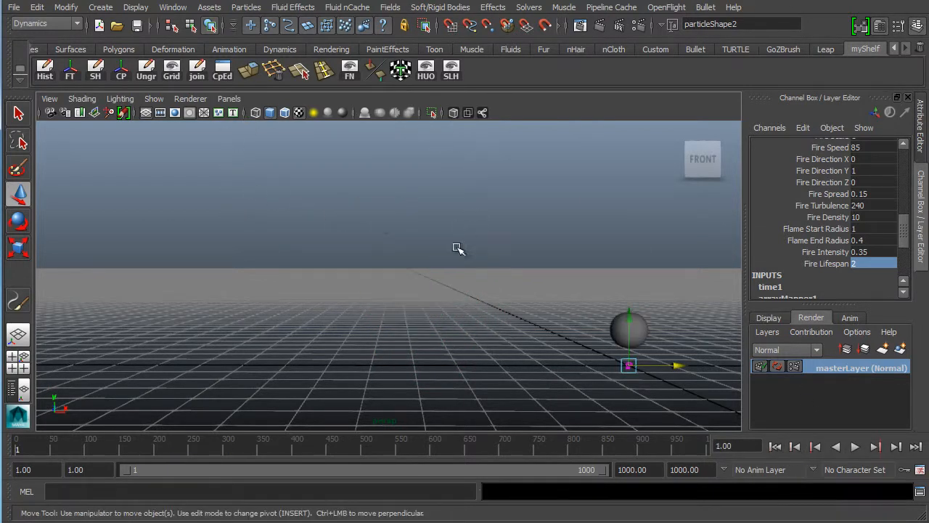
Try to create a lightning effect with only the fire particle object selected
middle_click_drag(346, 267, 404, 275, "alt")
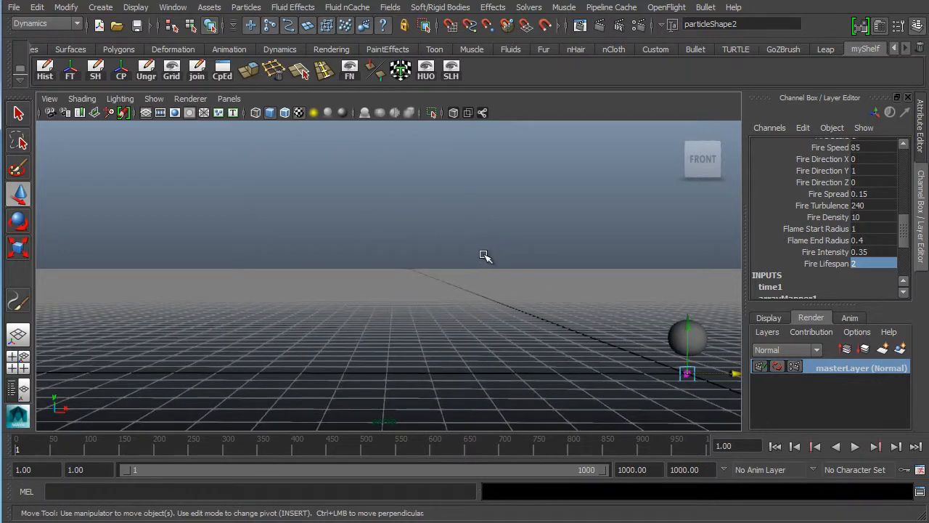
left_click(493, 8)
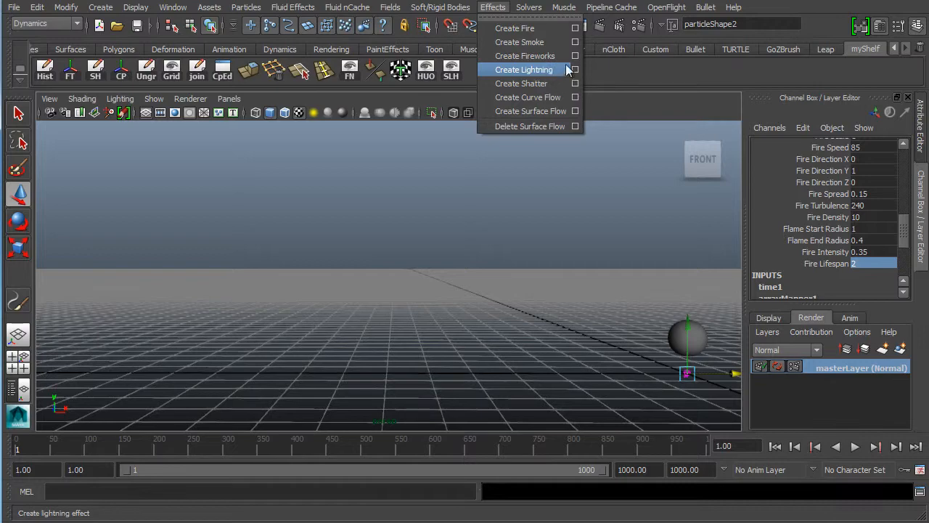
left_click(533, 74)
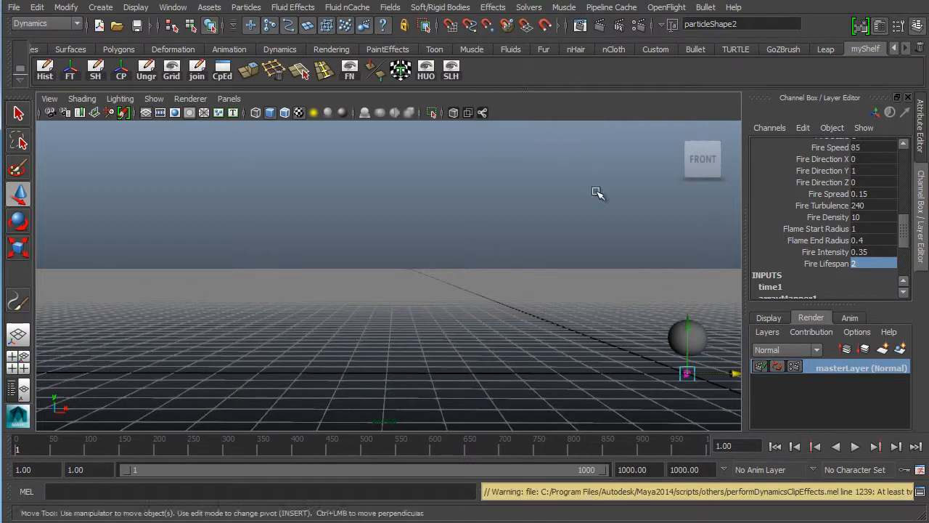
Create a locator and move it on the ground plane to about X -8.8, Z -20.8
left_click_drag(608, 268, 457, 131, "alt")
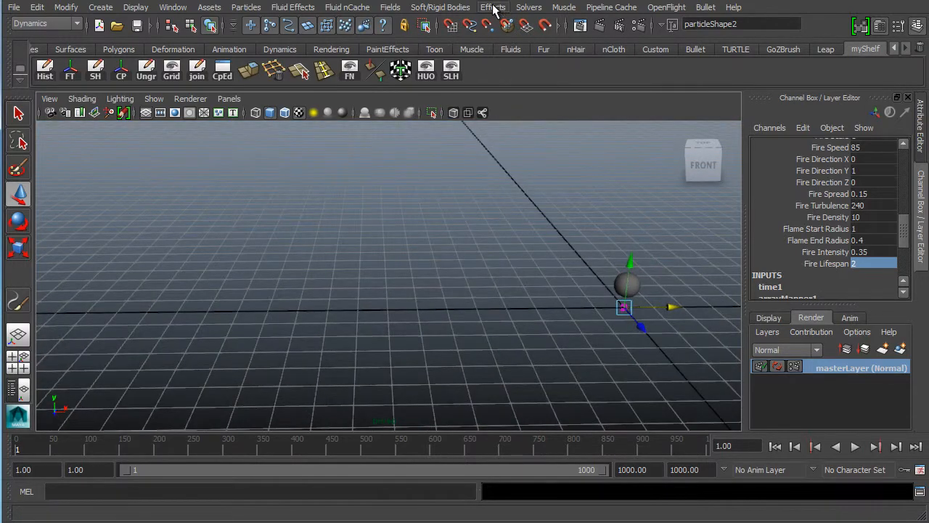
left_click_drag(458, 215, 369, 241, "alt")
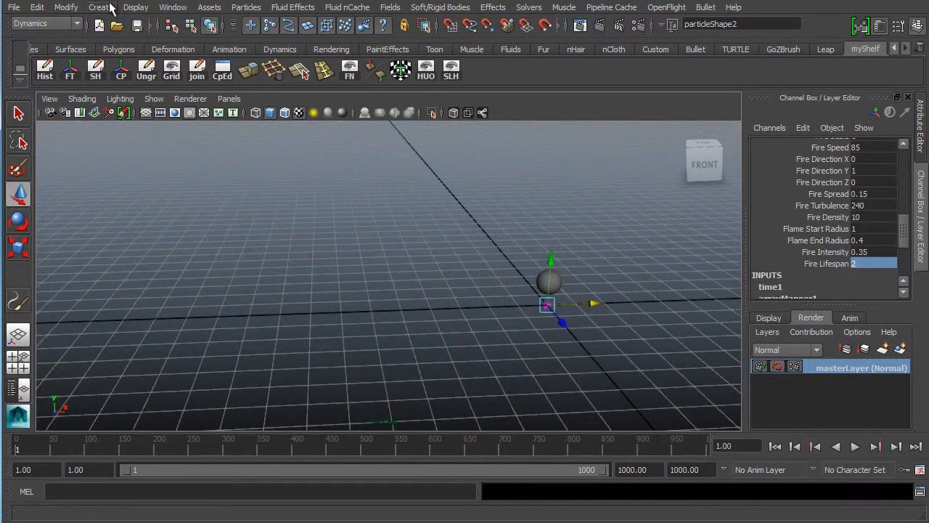
left_click(109, 8)
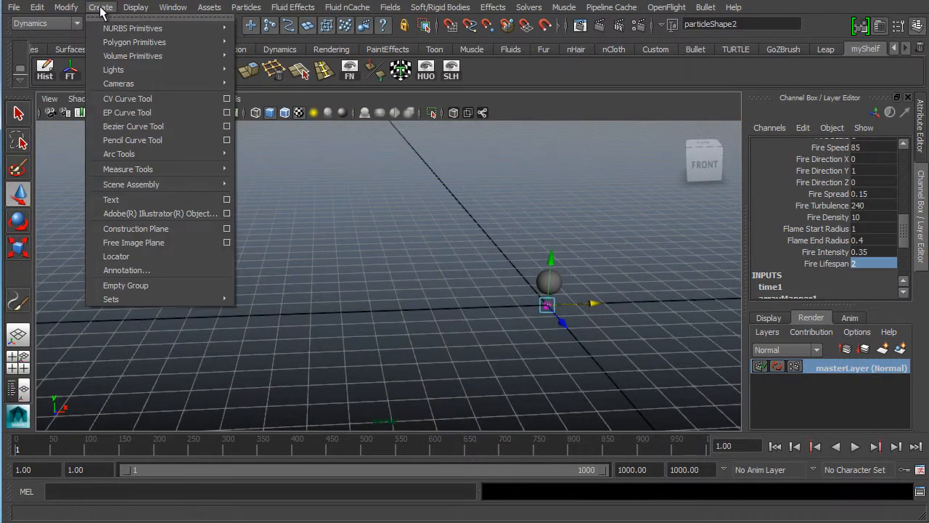
left_click(116, 256)
left_click_drag(594, 304, 336, 294)
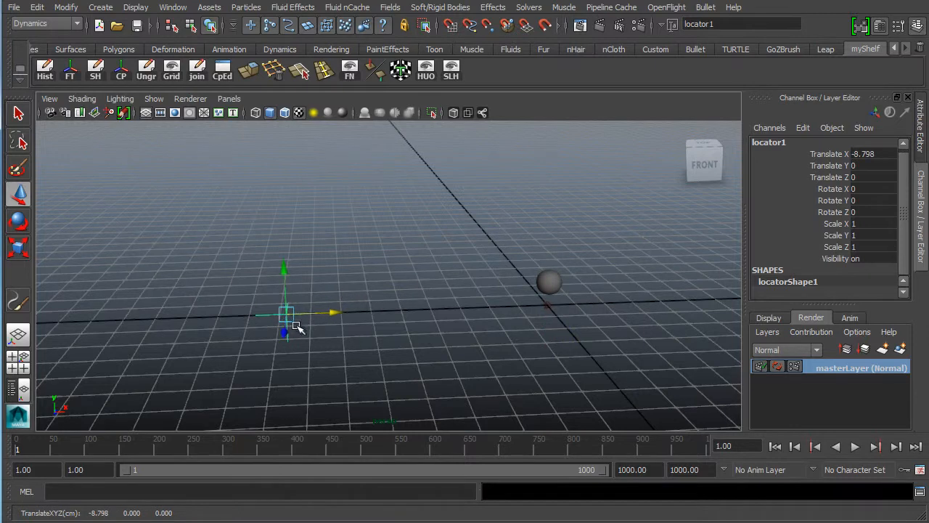
left_click_drag(297, 324, 336, 233)
middle_click_drag(281, 210, 301, 263, "alt")
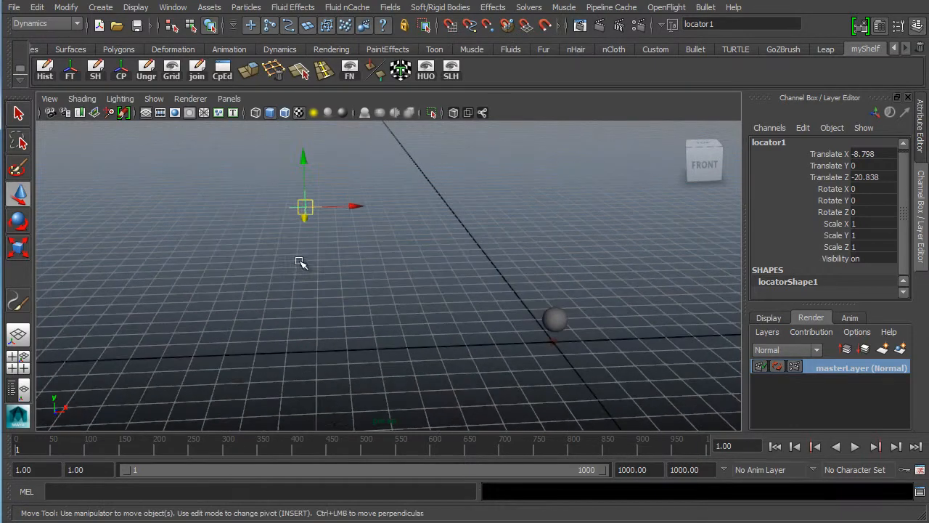
Duplicate the locator three times and spread the copies over the grid, one at about X -2.2, Z -11.4 and another at about X -1.5, Z -3.8
key("ctrl+d")
left_click_drag(356, 206, 438, 270)
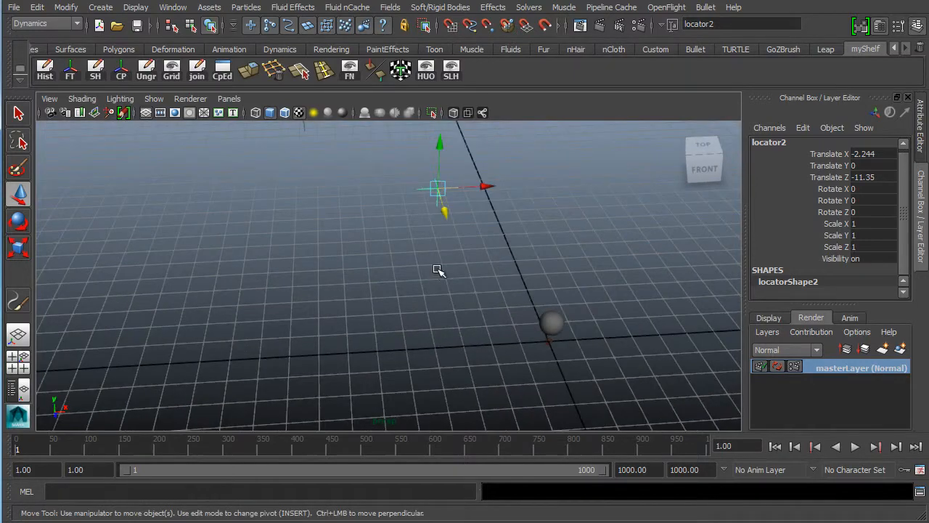
left_click_drag(485, 188, 531, 230)
left_click_drag(490, 269, 493, 308)
left_click_drag(431, 303, 244, 199, "alt")
Select all four locators and freeze their transformations
left_click(229, 198)
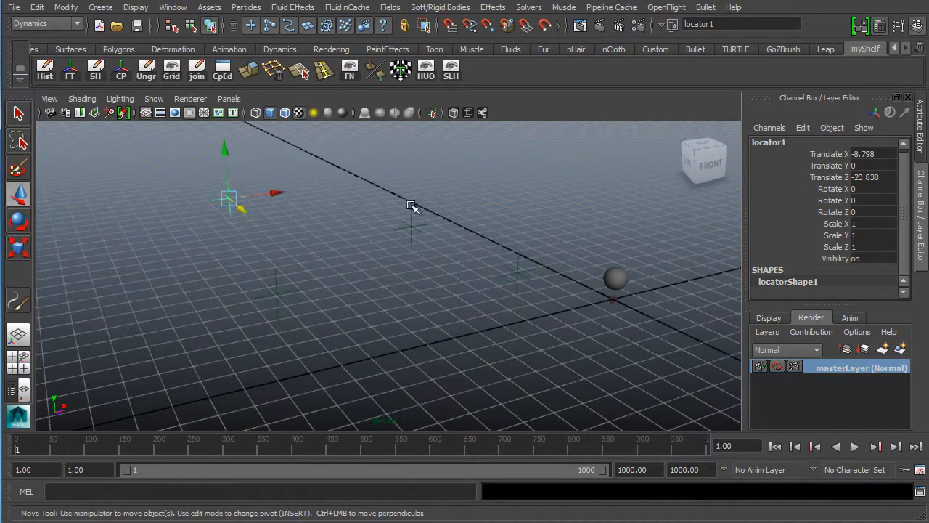
left_click(410, 226, "shift")
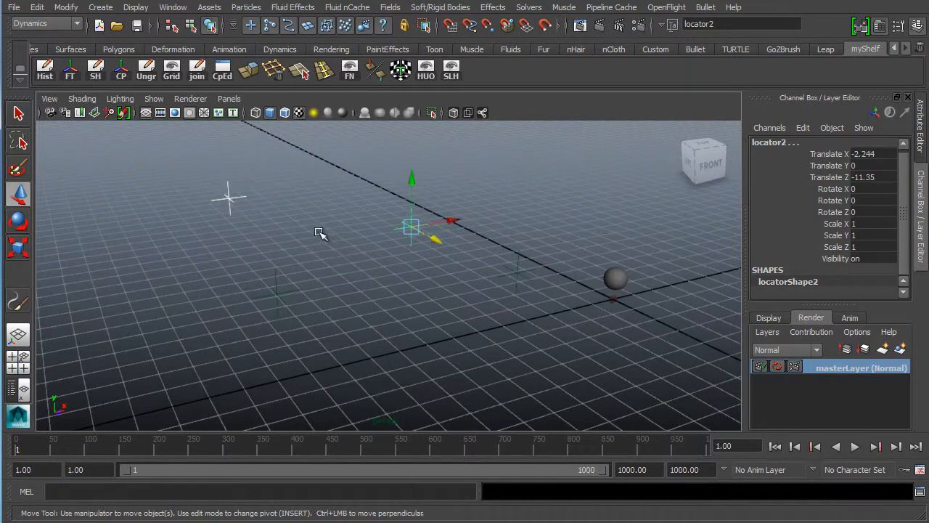
left_click(278, 289, "shift")
left_click(519, 260, "shift")
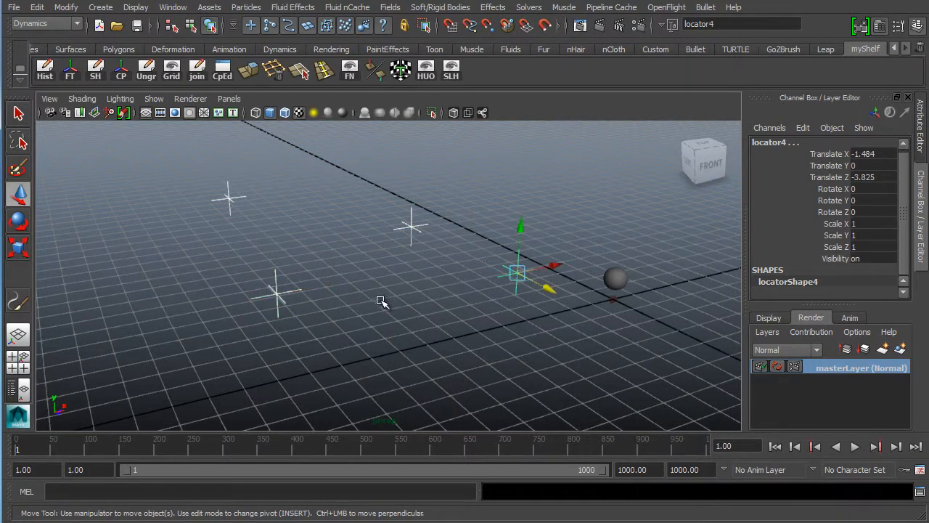
left_click_drag(381, 302, 412, 251, "alt")
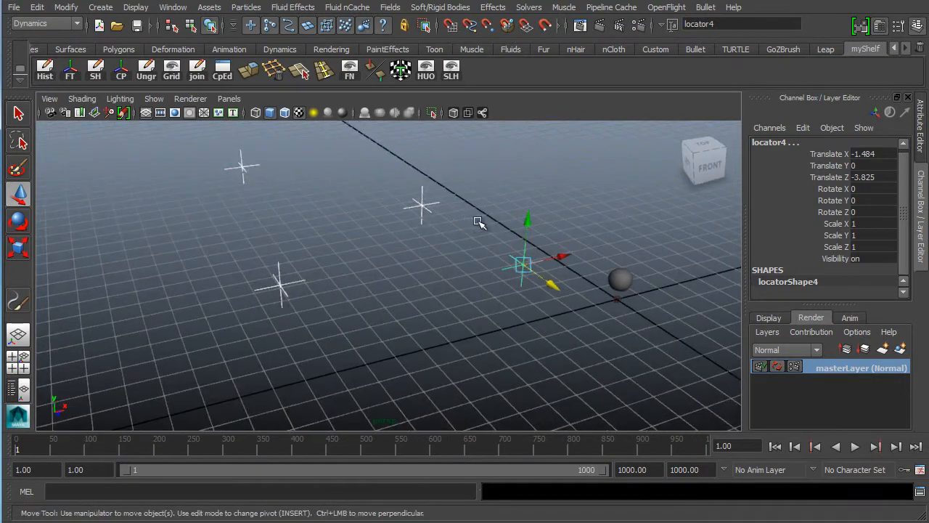
left_click(66, 8)
left_click(100, 56)
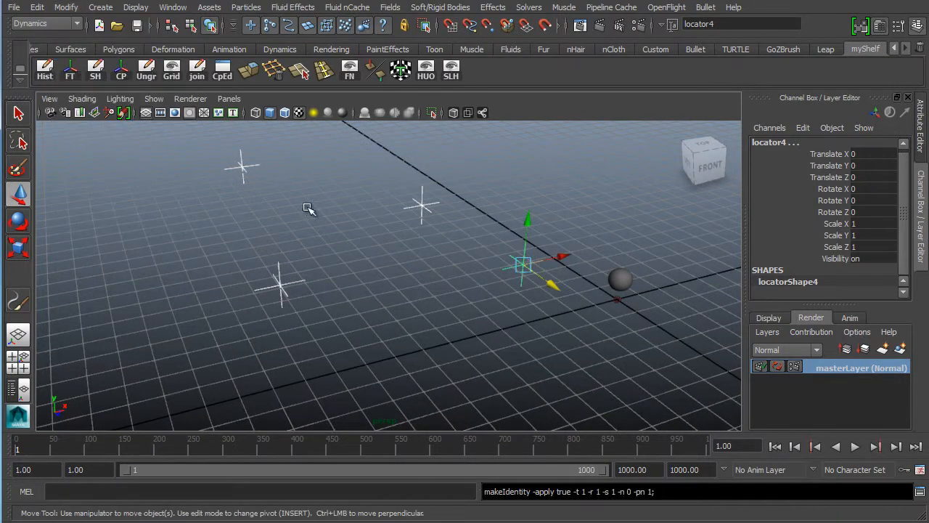
Create a lightning effect between the four selected locators with the current options
left_click_drag(308, 209, 469, 207, "alt")
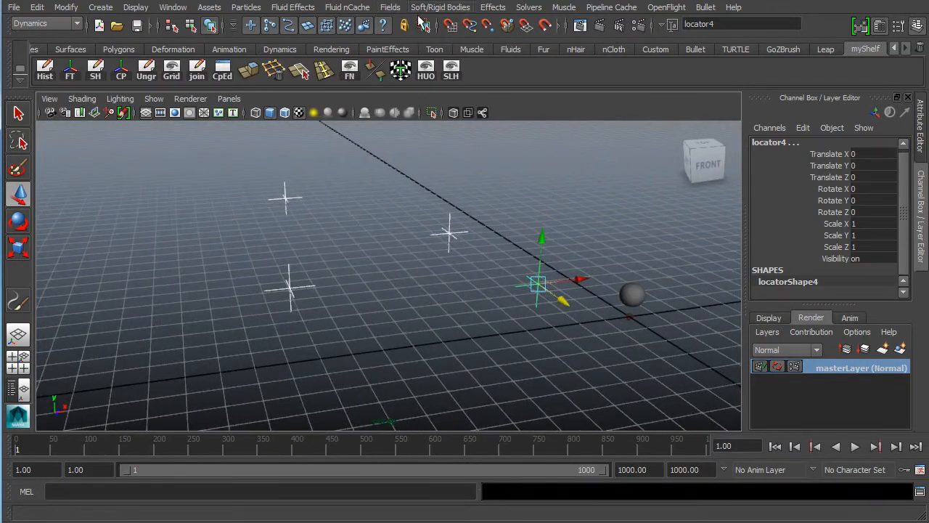
left_click(499, 10)
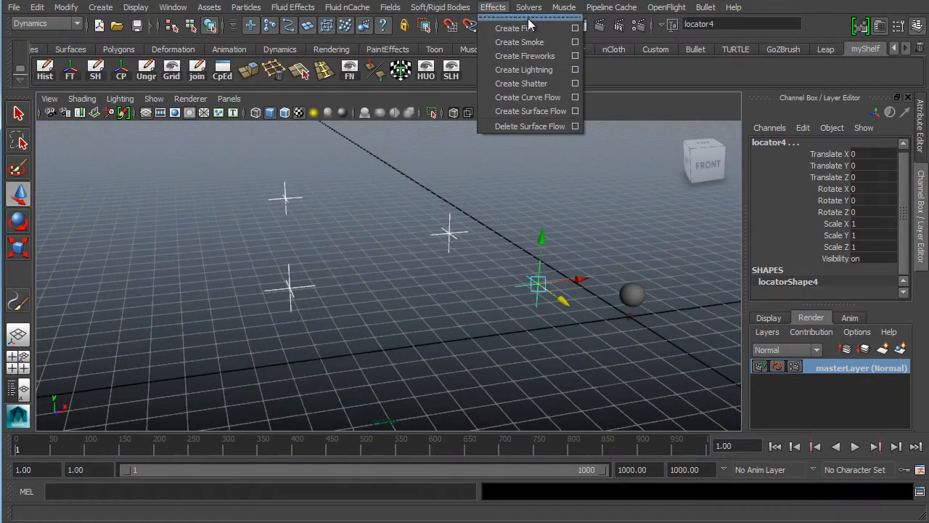
left_click(543, 69)
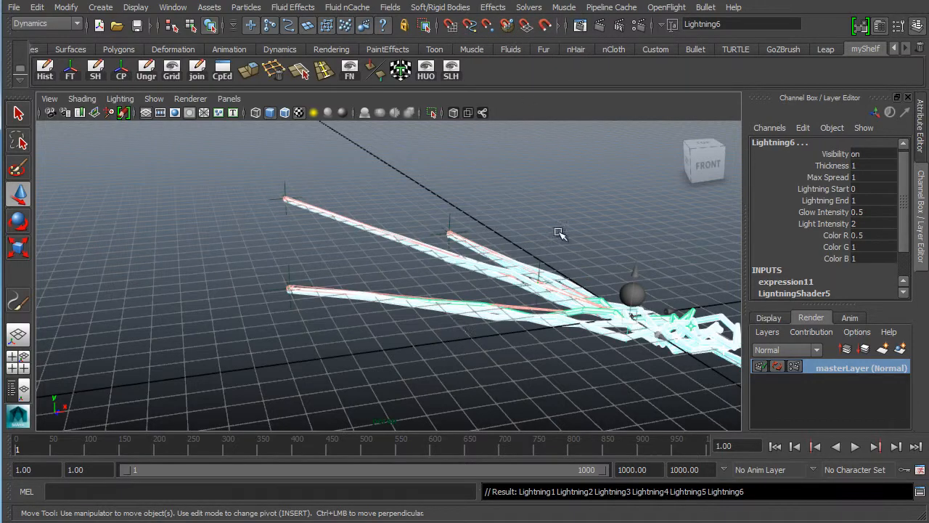
left_click_drag(563, 313, 514, 275, "alt")
right_click_drag(514, 276, 362, 301, "alt")
left_click_drag(363, 301, 442, 338, "alt")
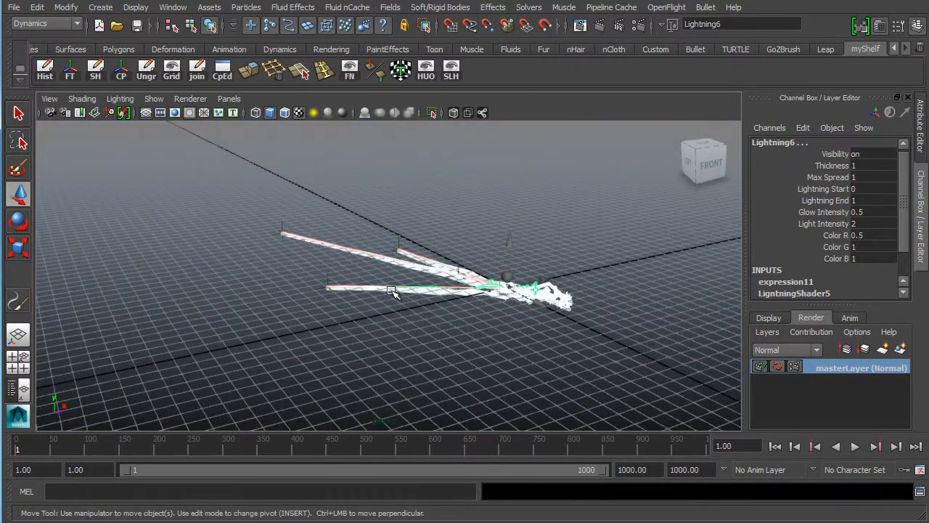
Play back the lightning animation, examine the bolts from several angles and stop the playback
left_click(855, 447)
left_click_drag(583, 354, 489, 329, "alt")
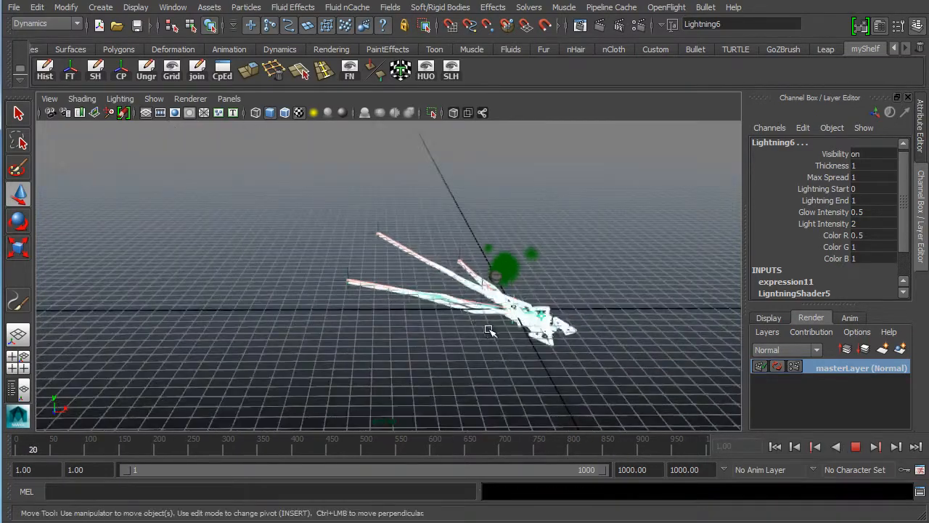
right_click_drag(377, 298, 448, 305, "alt")
middle_click_drag(449, 304, 385, 277, "alt")
left_click_drag(394, 311, 524, 321, "alt")
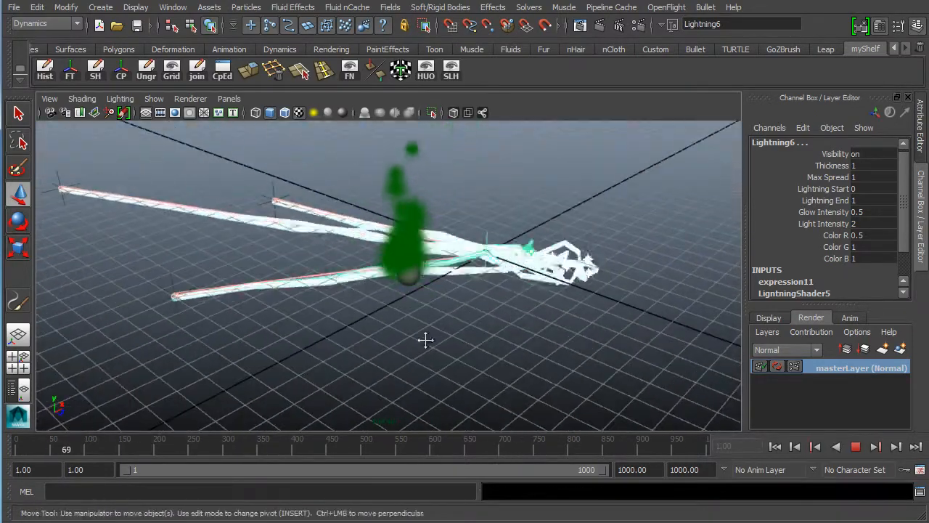
middle_click_drag(425, 339, 501, 351, "alt")
left_click(854, 447)
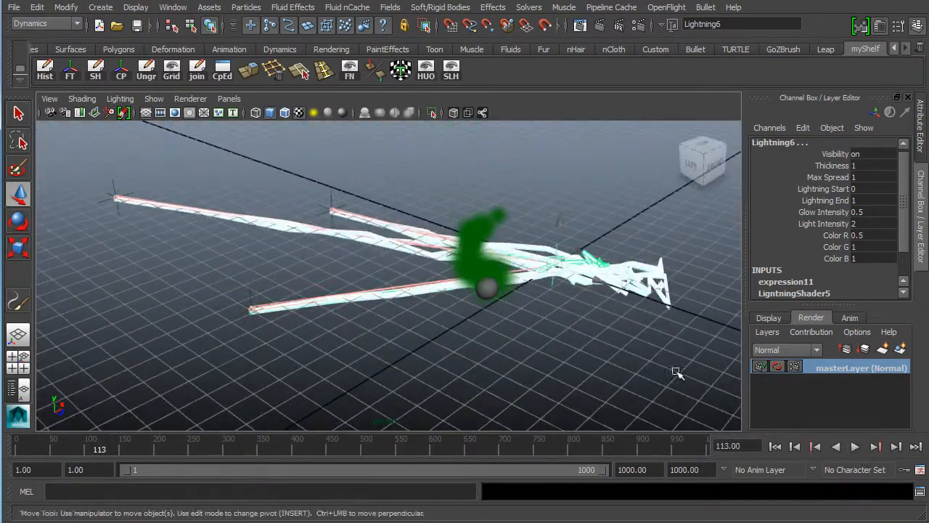
left_click_drag(678, 375, 488, 294, "alt")
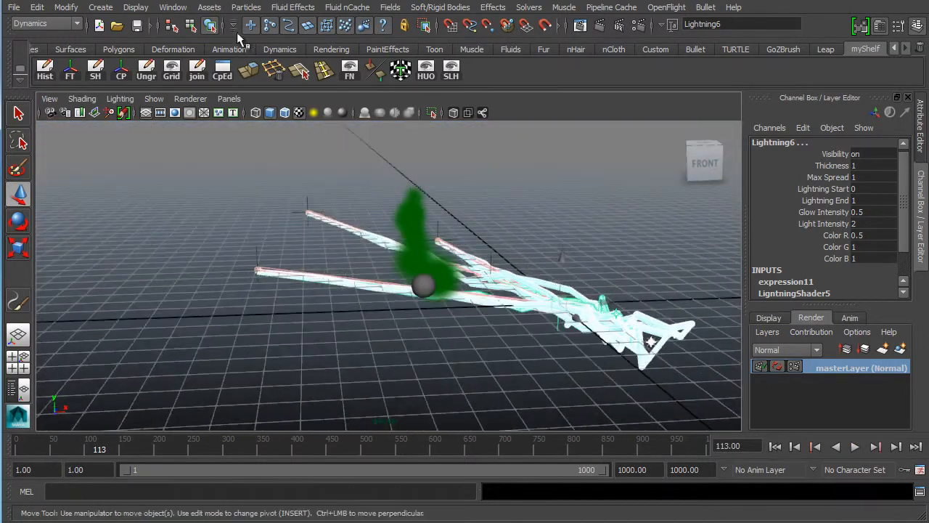
Open the Outliner and select locator1, keeping the locator and bolts in view beside it
left_click(172, 8)
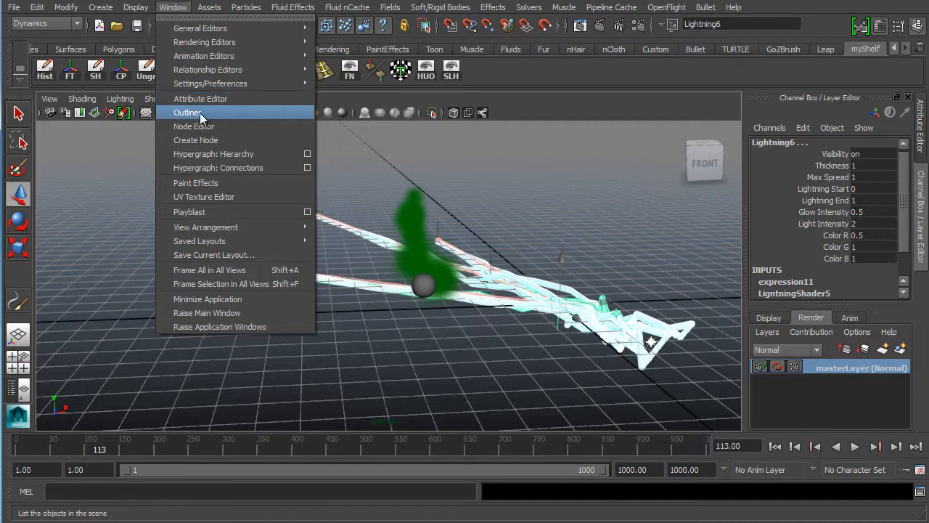
left_click(218, 112)
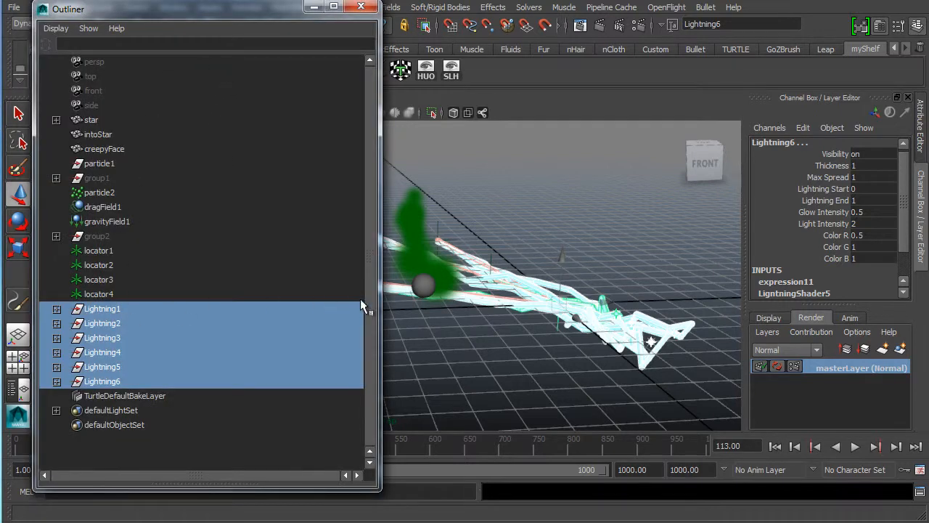
left_click(99, 250)
middle_click_drag(566, 272, 634, 278, "alt")
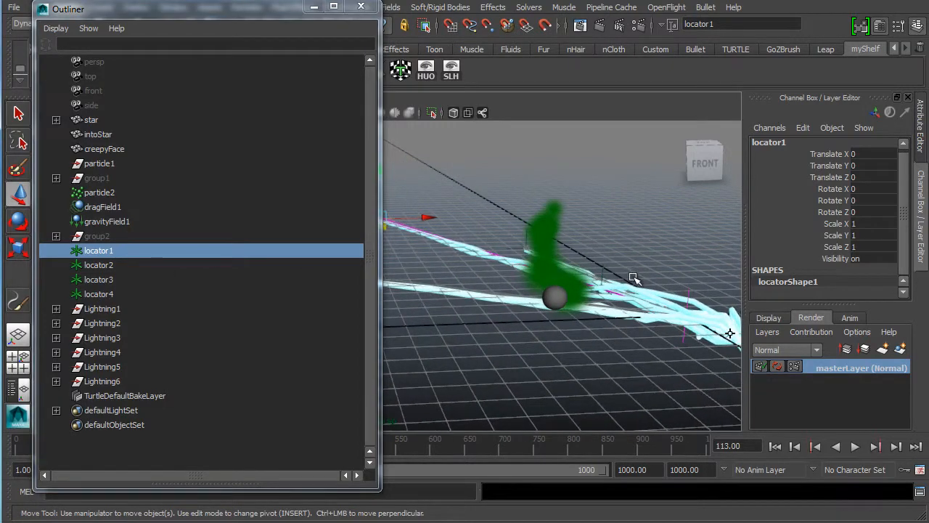
right_click_drag(634, 278, 562, 290, "alt")
middle_click_drag(562, 290, 631, 302, "alt")
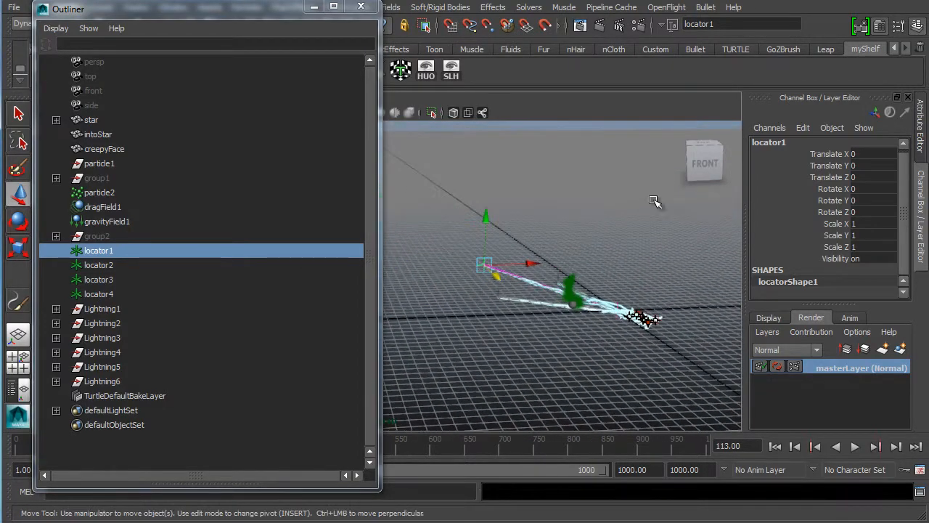
Switch the viewport to full-screen view, move the Outliner clear of the main menus and hide the grid
key("ctrl+space")
right_click_drag(553, 289, 463, 186, "alt")
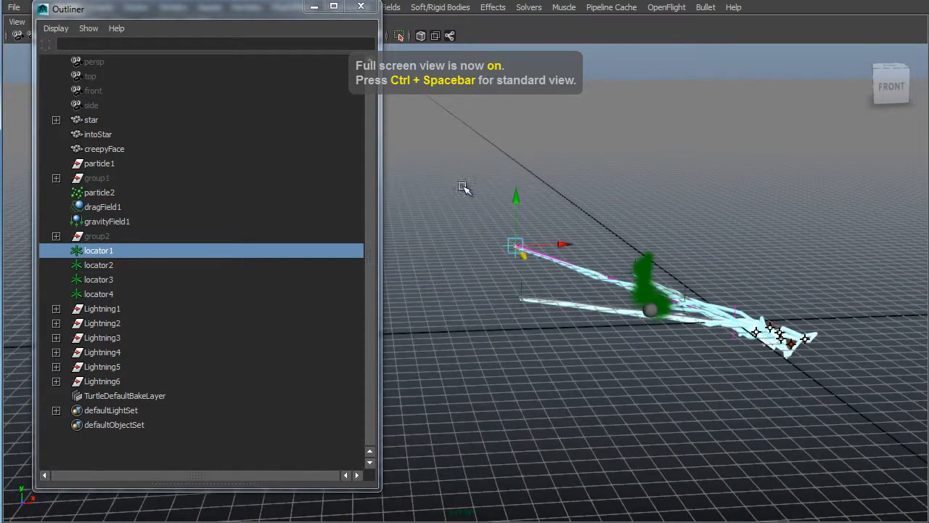
left_click_drag(294, 2, 293, 37)
left_click(135, 8)
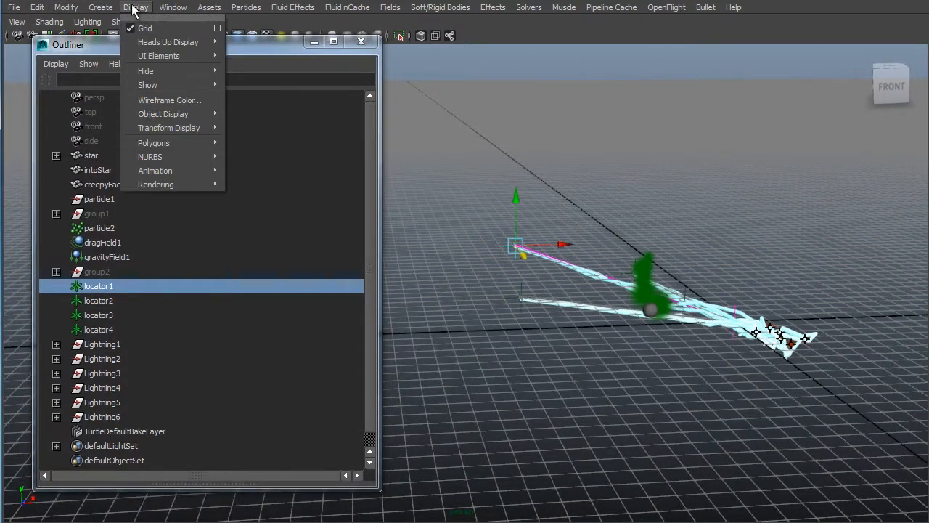
left_click(145, 28)
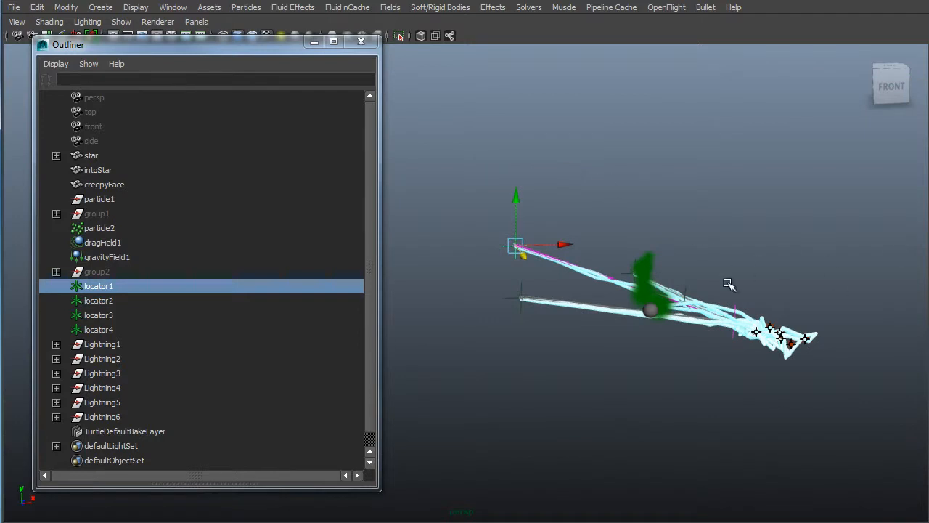
Select the Lightning2 bolt in the viewport, at the tangled end of the lightning
middle_click_drag(696, 294, 657, 280, "alt")
right_click_drag(585, 287, 621, 286, "alt")
middle_click_drag(621, 286, 561, 308, "alt")
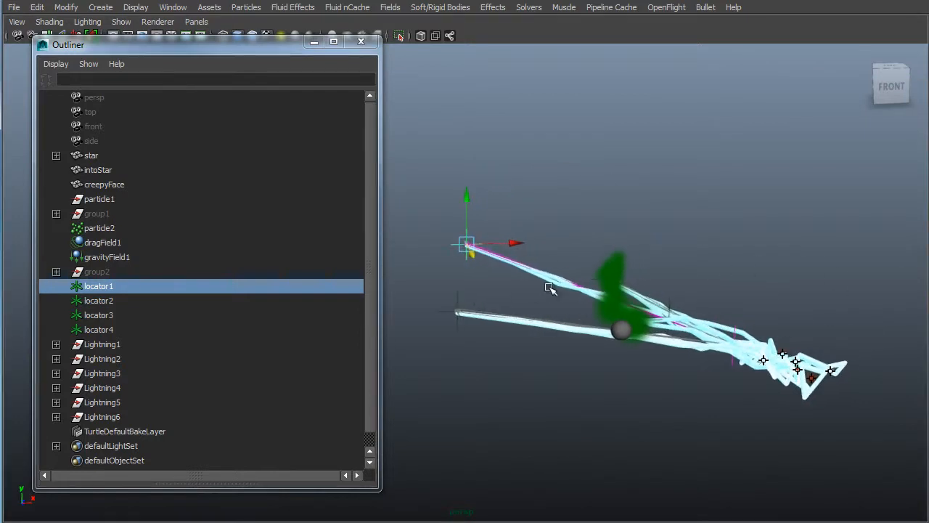
left_click_drag(685, 340, 592, 441, "alt")
left_click(693, 426)
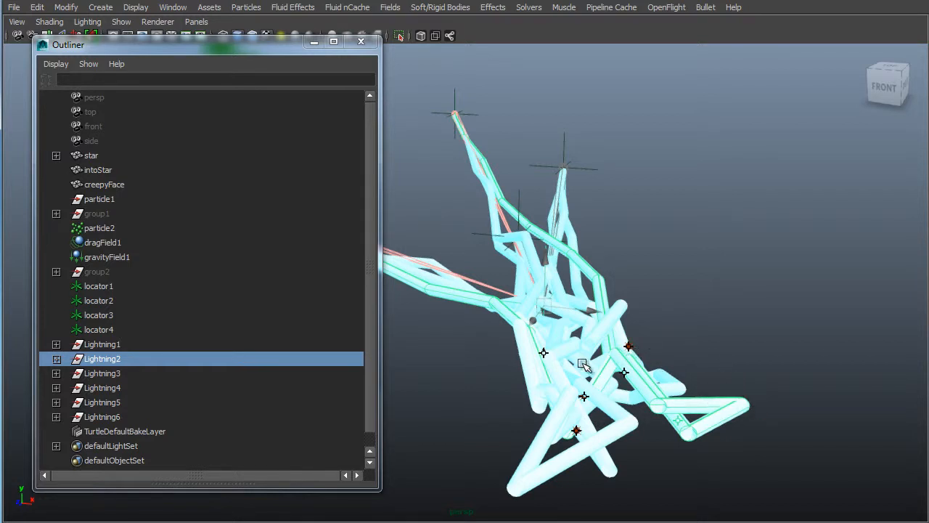
Expand the Lightning2 group in the Outliner and inspect its LightningSurface2 and pointLight2 nodes in the scene
left_click_drag(583, 364, 664, 378, "alt")
left_click(56, 358)
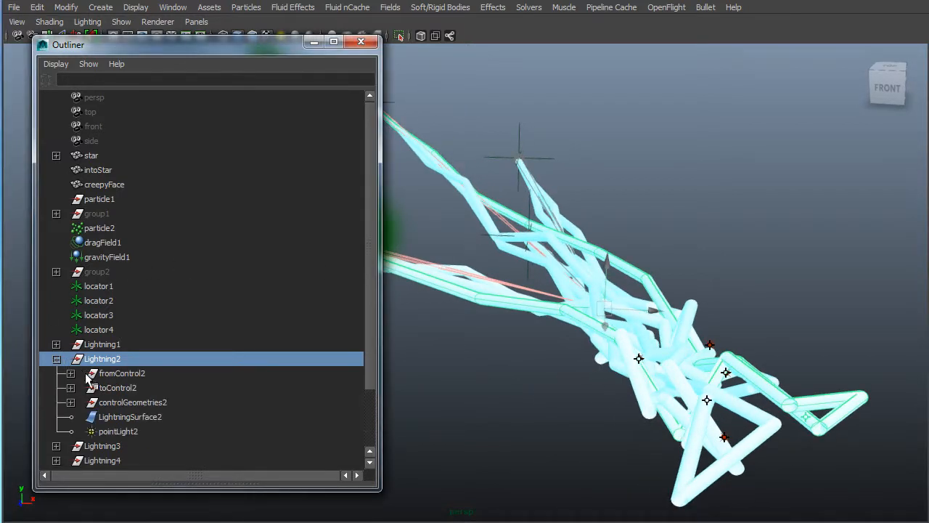
left_click(112, 417)
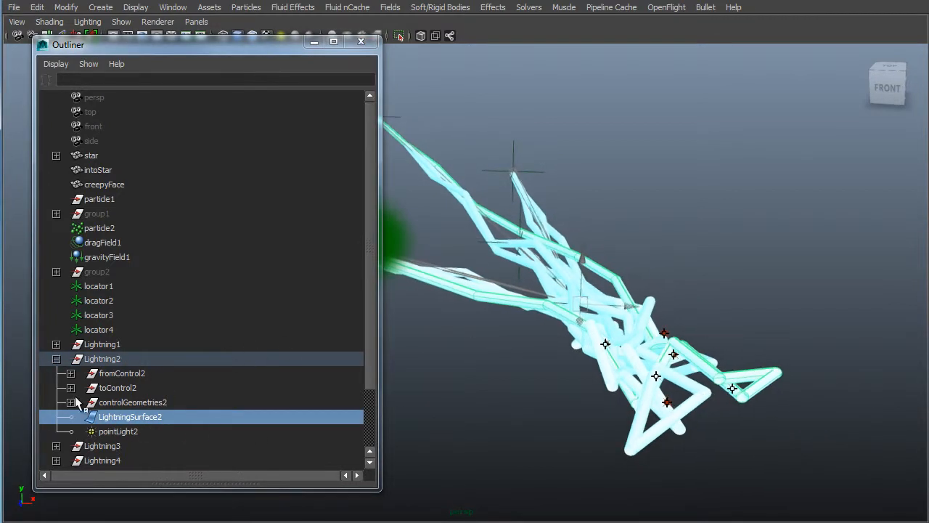
left_click(118, 432)
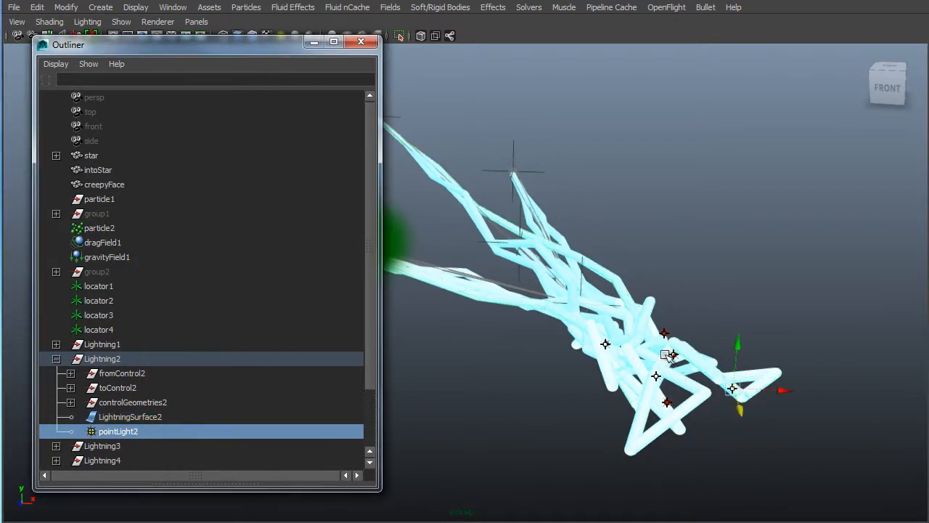
Expand controlGeometries2 and toControl2, and select toPoint2 and joint7 to see where each sits on the lightning
left_click(70, 402)
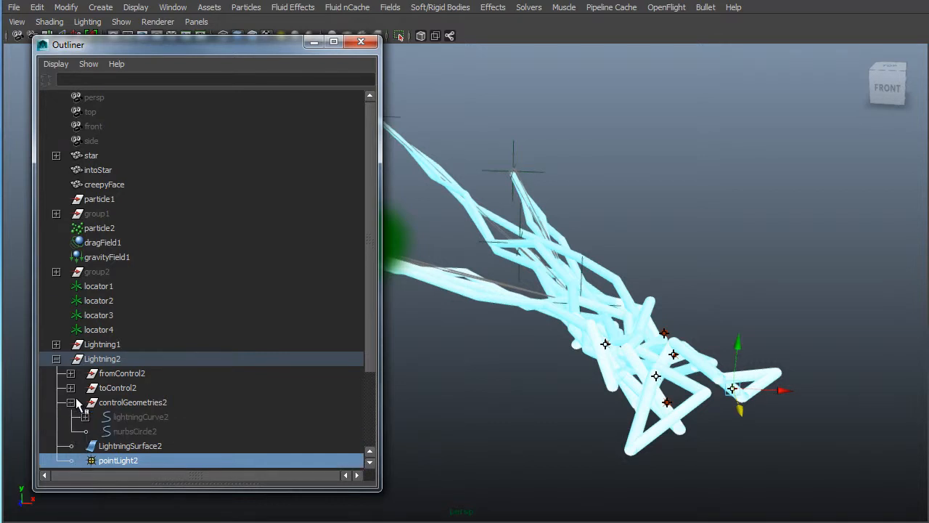
left_click(71, 387)
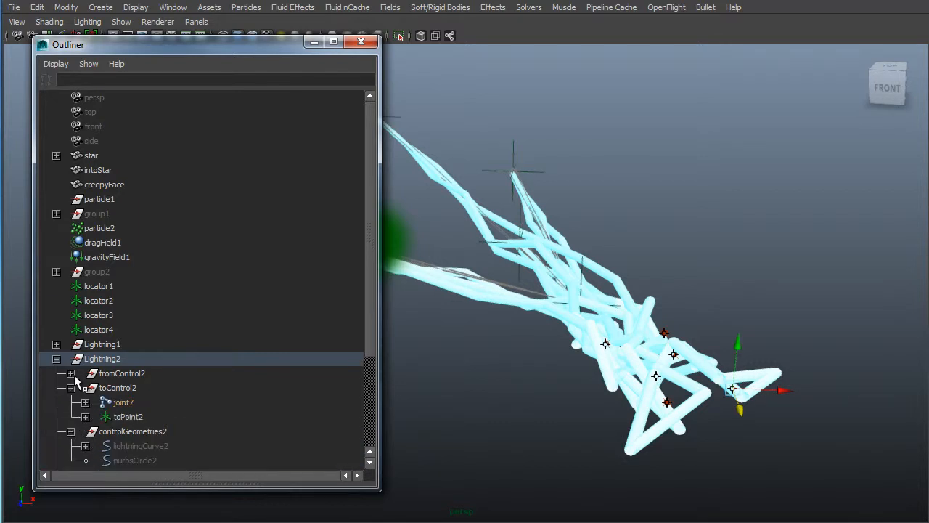
left_click(118, 415)
left_click_drag(426, 348, 701, 341, "alt")
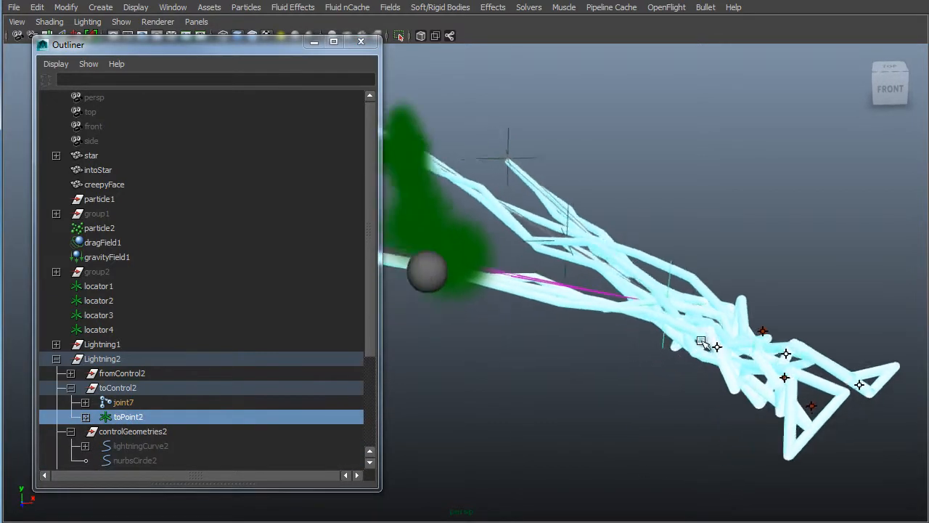
right_click_drag(701, 341, 659, 350, "alt")
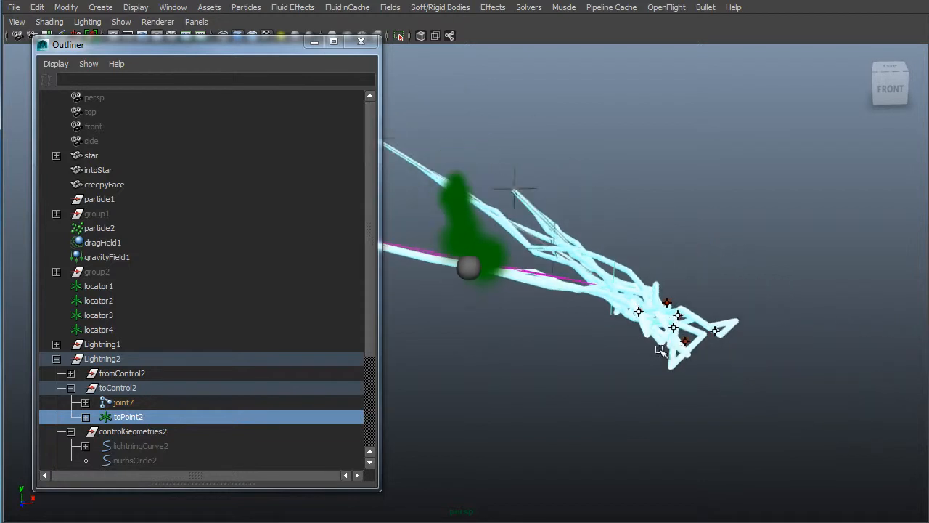
left_click(120, 403)
middle_click_drag(502, 309, 658, 322, "alt")
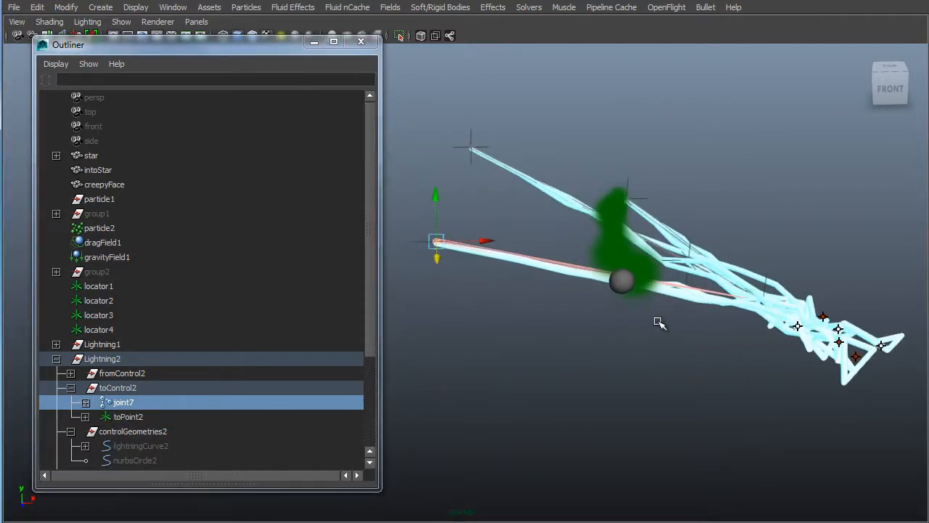
Expand fromControl2, select fromPoint2 and examine its place at the bolt's end from a closer, rotated view
left_click(71, 373)
left_click(109, 403)
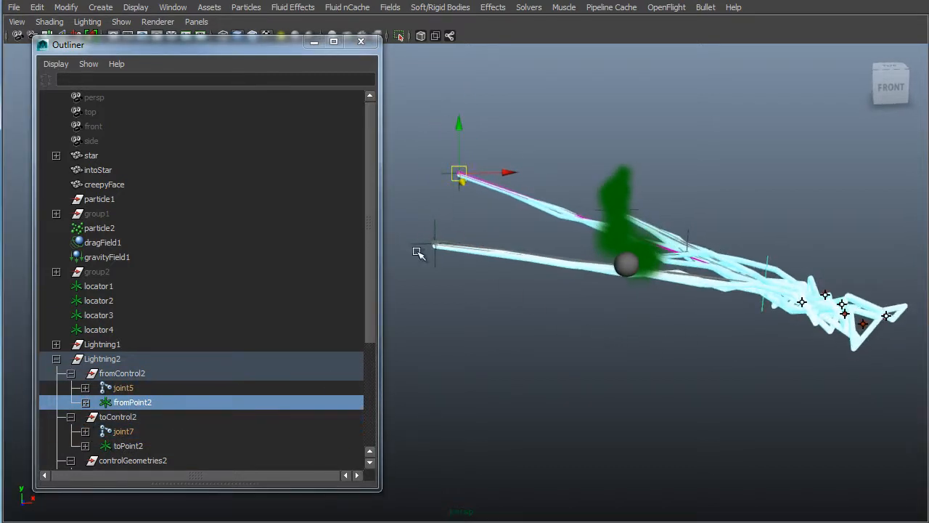
left_click_drag(639, 312, 588, 321, "alt")
middle_click_drag(562, 331, 516, 300, "alt")
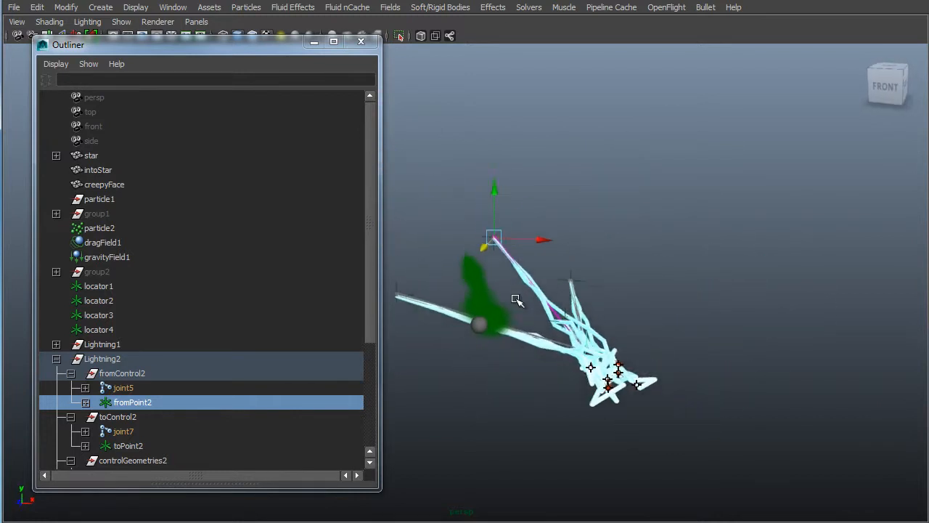
right_click_drag(516, 301, 573, 326, "alt")
middle_click_drag(574, 326, 608, 254, "alt")
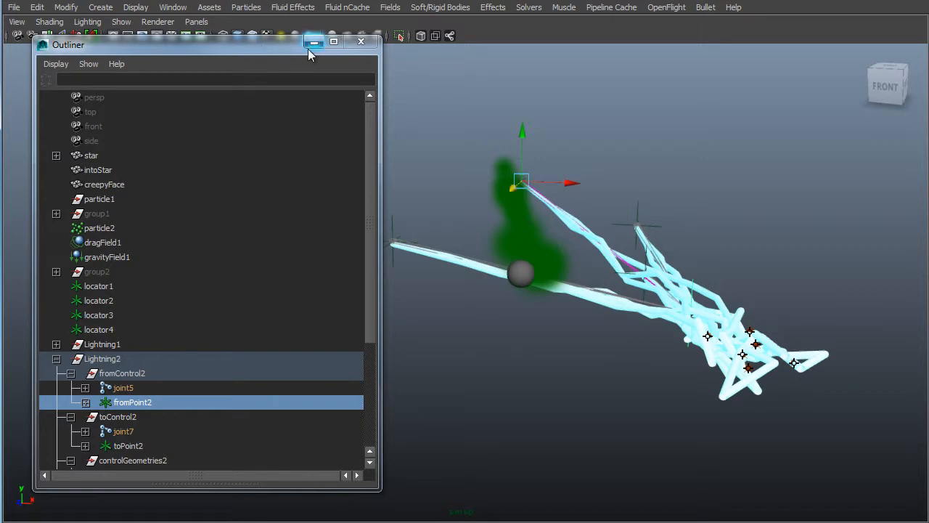
Leave the full-screen view, render the current frame, examine the whole image, and minimize the Render View and Outliner
key("ctrl+space")
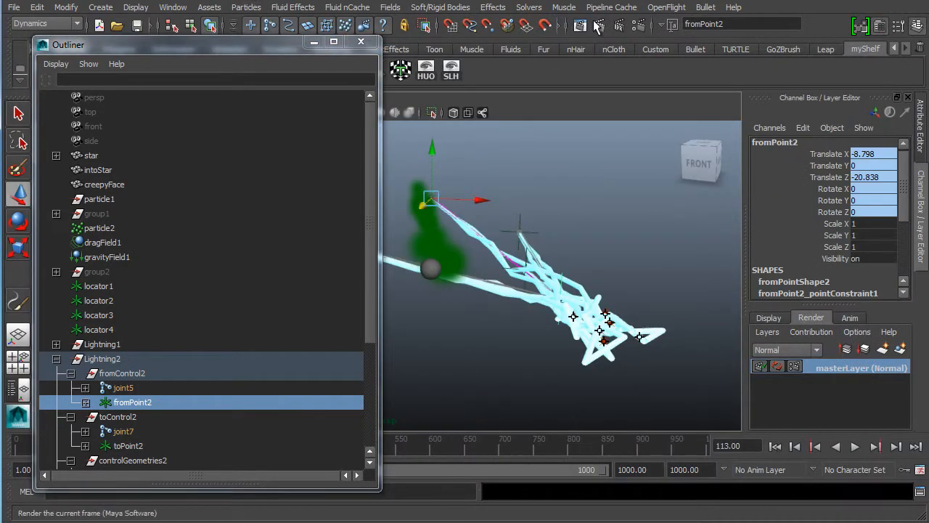
left_click(599, 26)
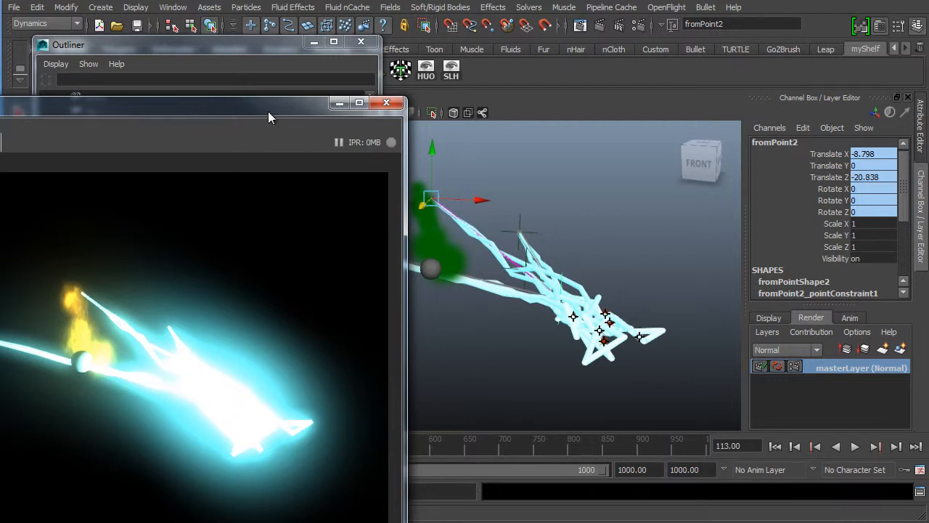
left_click_drag(296, 102, 661, 32)
left_click_drag(573, 25, 566, 23)
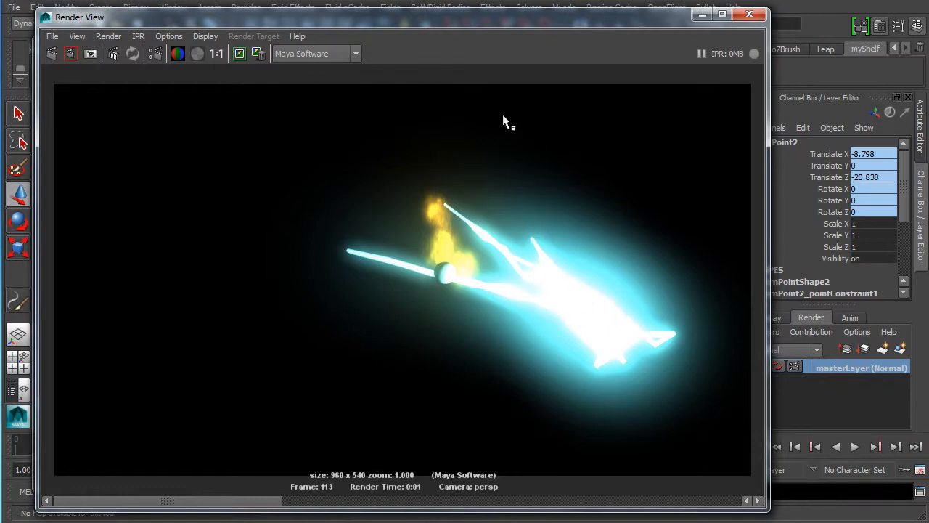
left_click(702, 15)
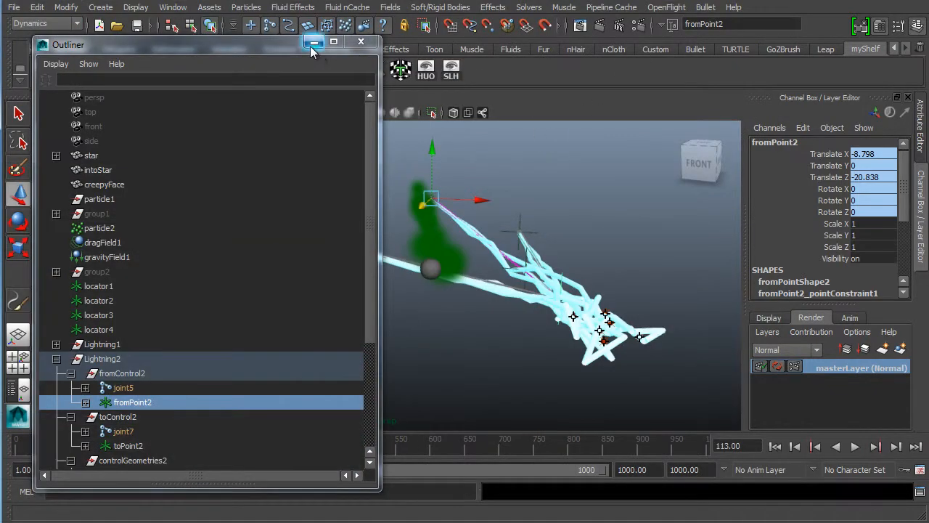
left_click(314, 44)
Try moving locator3 at the lightning's far end and undo the move
left_click(328, 245)
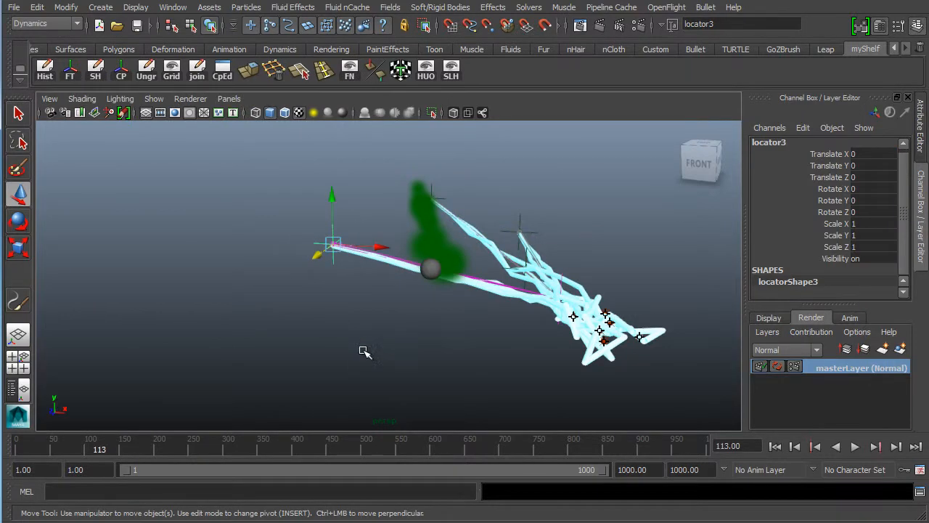
left_click_drag(353, 249, 306, 239)
key("ctrl+z")
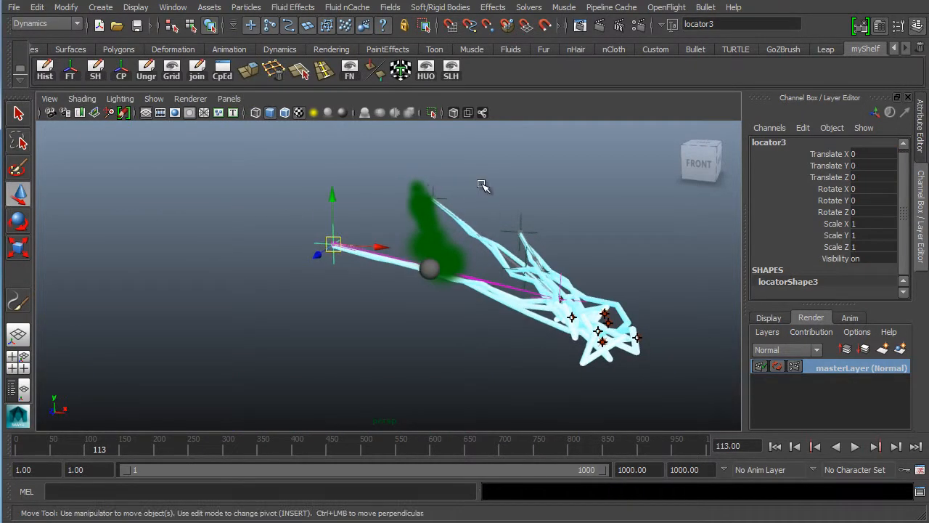
Add locator1, locator2 and locator4 to the selected locator3 and view the four lightning ends
left_click_drag(473, 184, 491, 193, "alt")
left_click(474, 206)
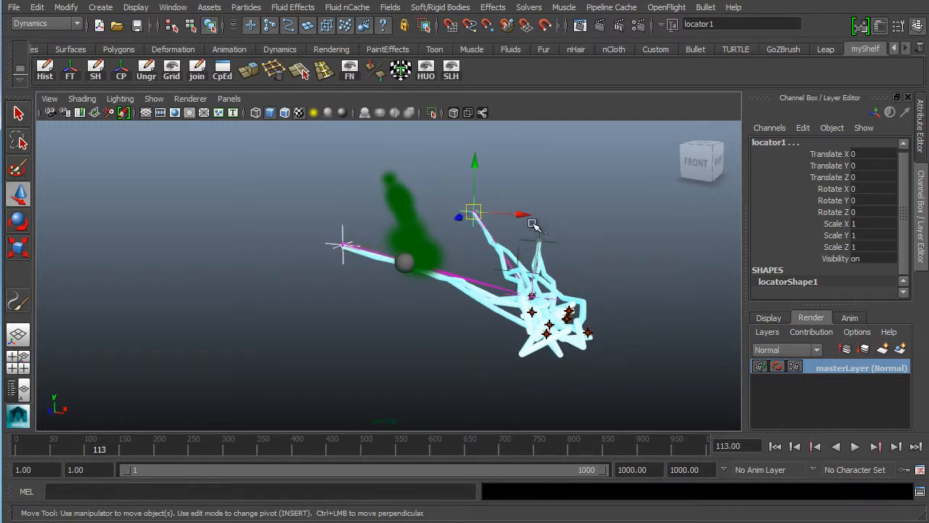
left_click(538, 237)
left_click_drag(447, 278, 459, 322, "alt")
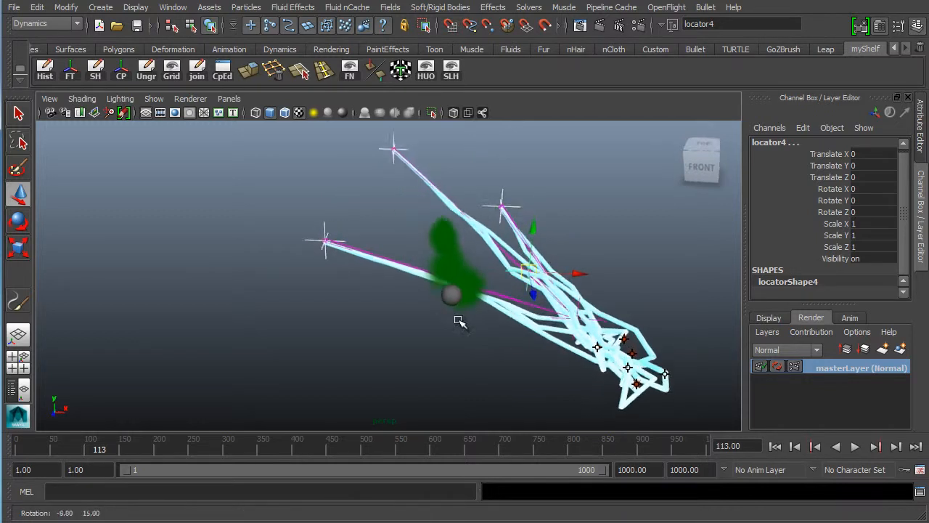
left_click_drag(494, 254, 592, 274, "alt")
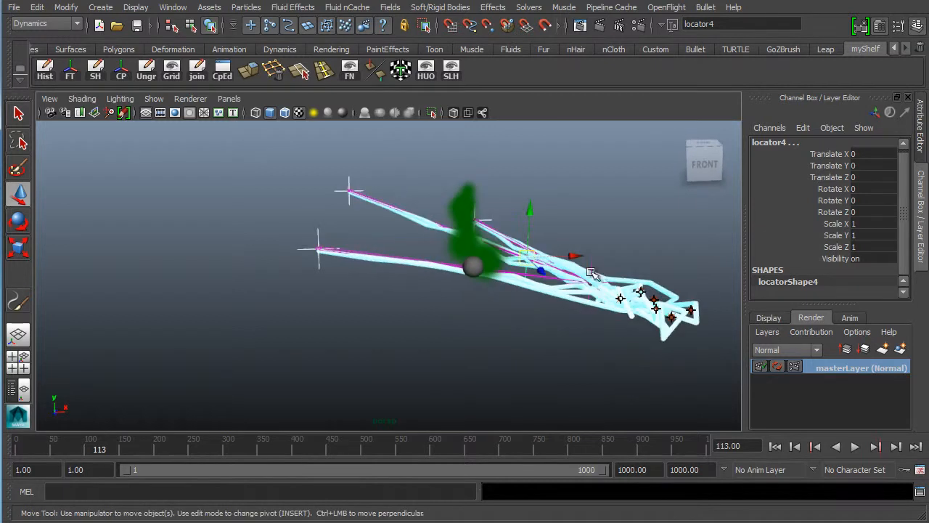
Select the lightning direction handles, including toDirHandle6, try moving them and undo the move
left_click(592, 266, "shift")
mouse_move(534, 293)
left_mouse_down("alt")
mouse_move(477, 290)
mouse_move(476, 299)
mouse_move(578, 277)
mouse_move(537, 270)
mouse_move(421, 284)
mouse_move(298, 334)
left_mouse_up("alt")
left_click(565, 285)
left_click(539, 296)
left_click(600, 257)
left_click(589, 264)
key("ctrl+z")
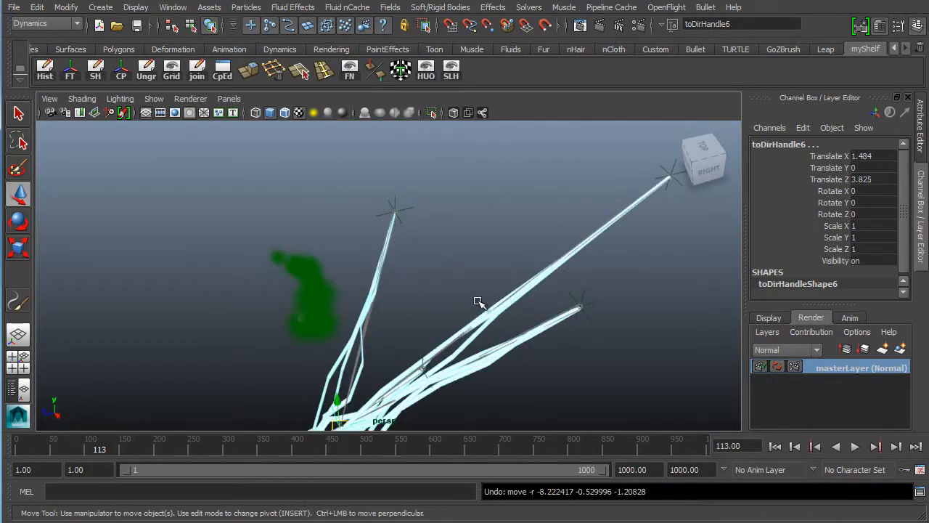
Move the selected direction handles so that toDirHandle6 sits at about X -5.16, Y 0.917, Z -3.008
left_click_drag(479, 303, 436, 293, "alt")
scroll(435, 293, "up", 10)
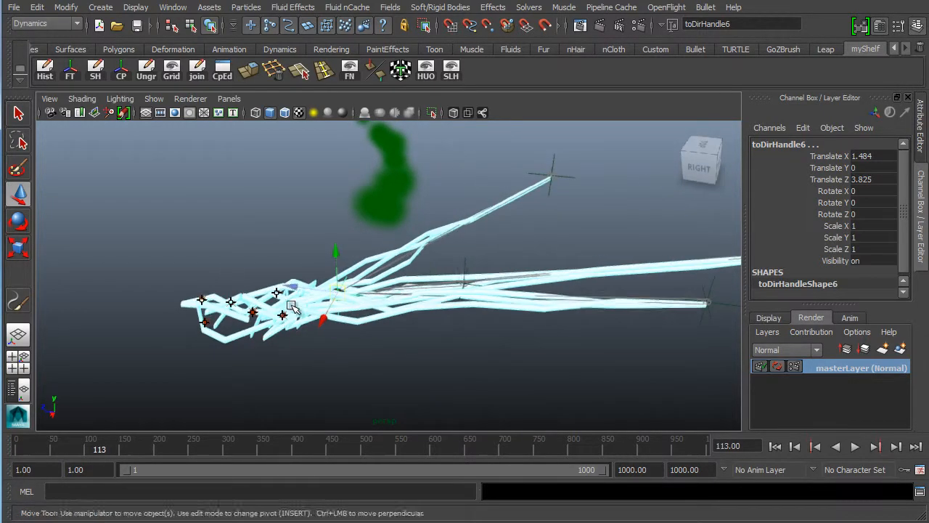
left_click_drag(338, 307, 474, 220, "alt")
left_click_drag(408, 257, 513, 196, "alt")
left_click_drag(483, 247, 505, 231, "alt")
left_click_drag(483, 155, 407, 247)
left_click_drag(266, 285, 119, 234, "alt")
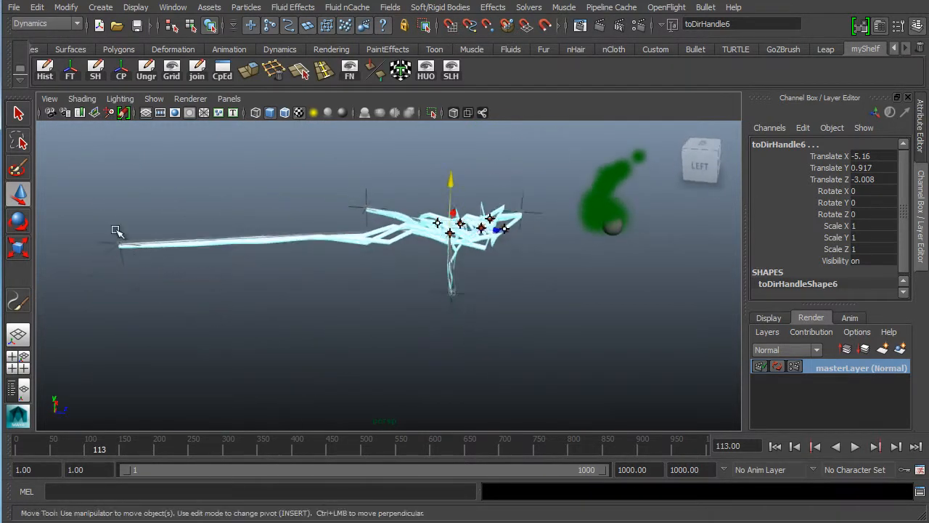
Select all four locators, key their translation at frame 113 and return to frame 1
left_click(118, 240)
left_click(366, 207, "shift")
left_click(521, 211, "shift")
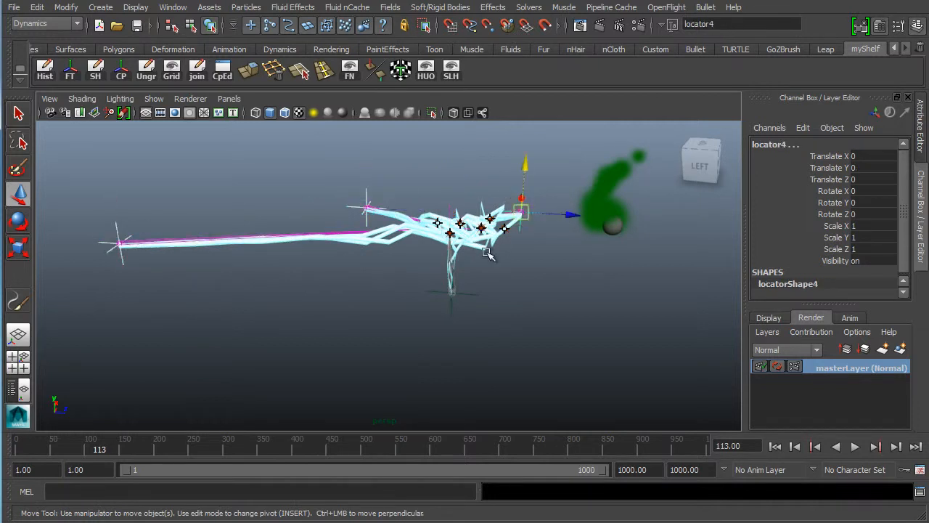
left_click(451, 292, "shift")
left_click_drag(525, 301, 517, 273, "alt")
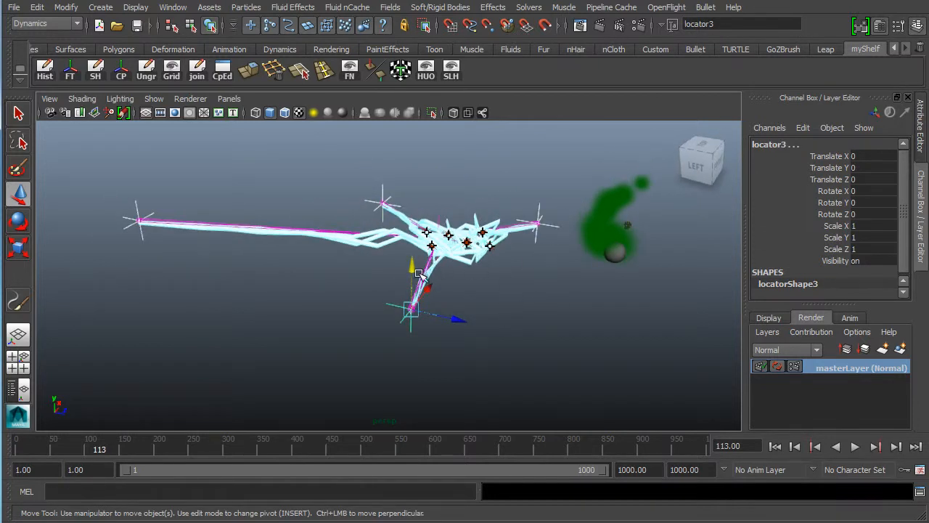
key("shift+w")
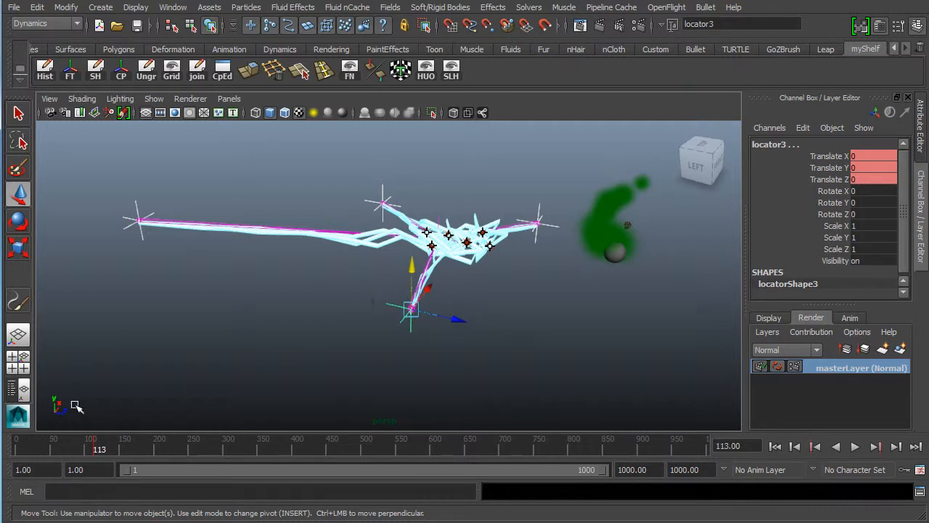
key("alt+shift+v")
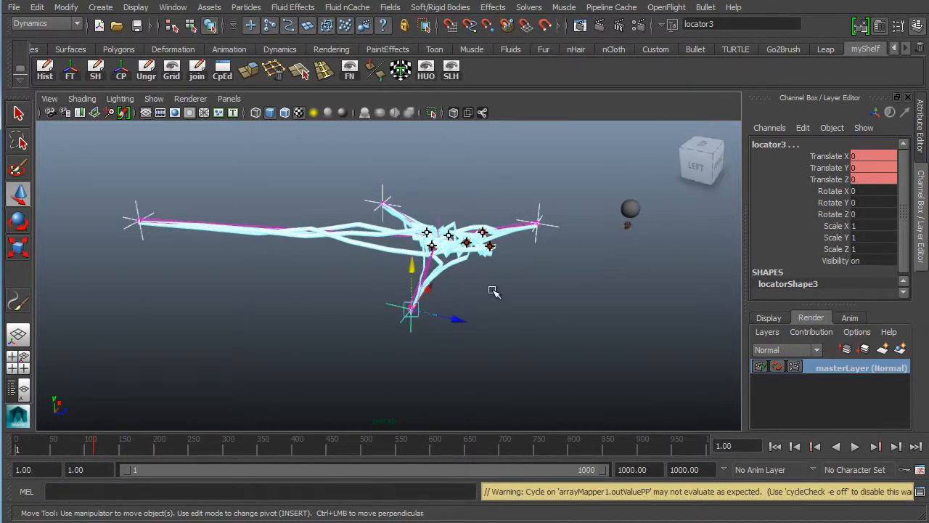
Move locator3 to about 4.56 in Z and raise it, and lower locator4 to about -6.19 in Y
left_click_drag(494, 291, 387, 322, "alt")
left_click_drag(434, 320, 510, 345)
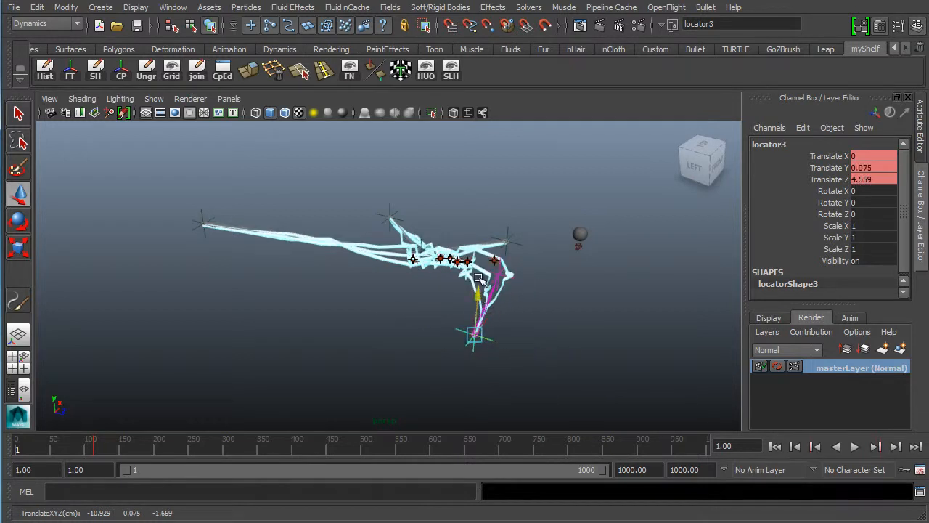
left_click_drag(479, 278, 504, 249, "alt")
left_click(506, 233)
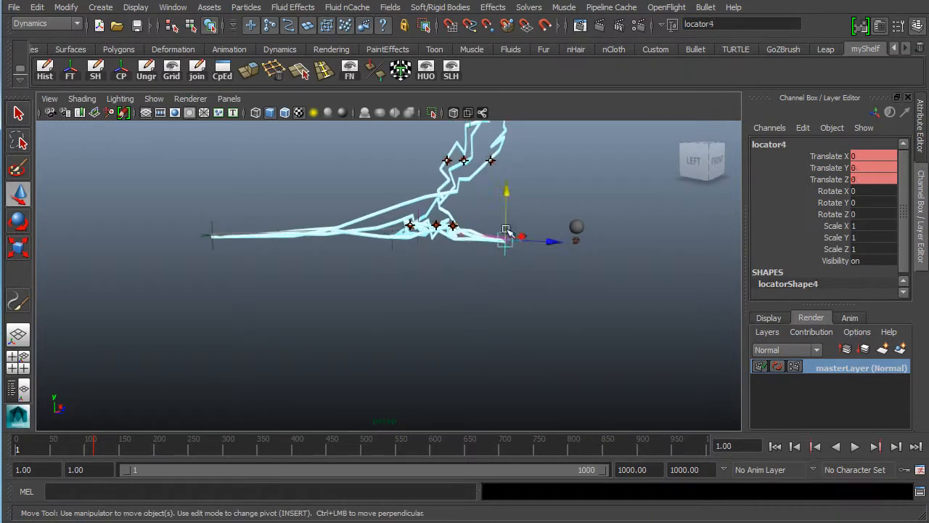
left_click_drag(504, 193, 504, 294)
Move locator2 to about X 6.64, Y 1.79, Z -7.42 and locator1 to about X -6.57
left_click_drag(306, 205, 381, 238, "alt")
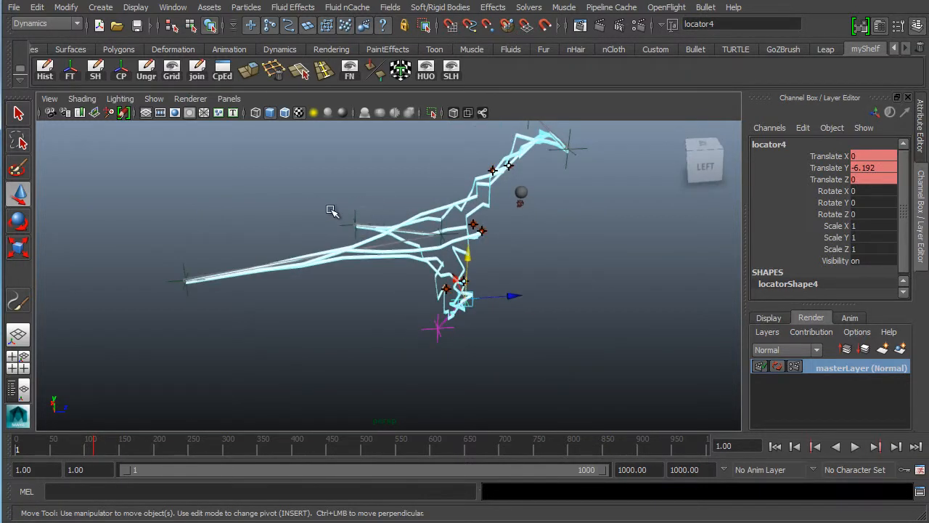
left_click(353, 223)
left_click_drag(353, 184, 415, 113)
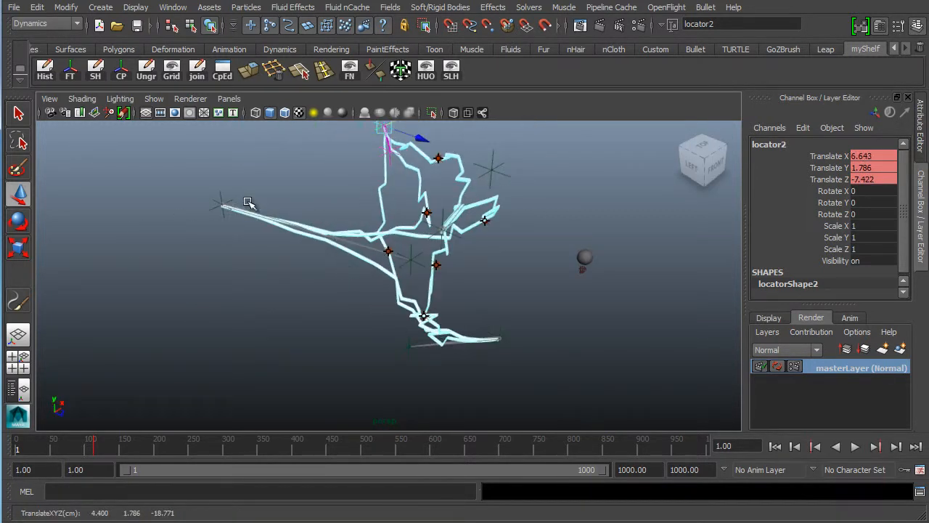
left_click(216, 197)
left_click_drag(226, 233, 225, 207, "alt")
left_click_drag(282, 186, 190, 212)
left_click_drag(524, 336, 357, 323, "alt")
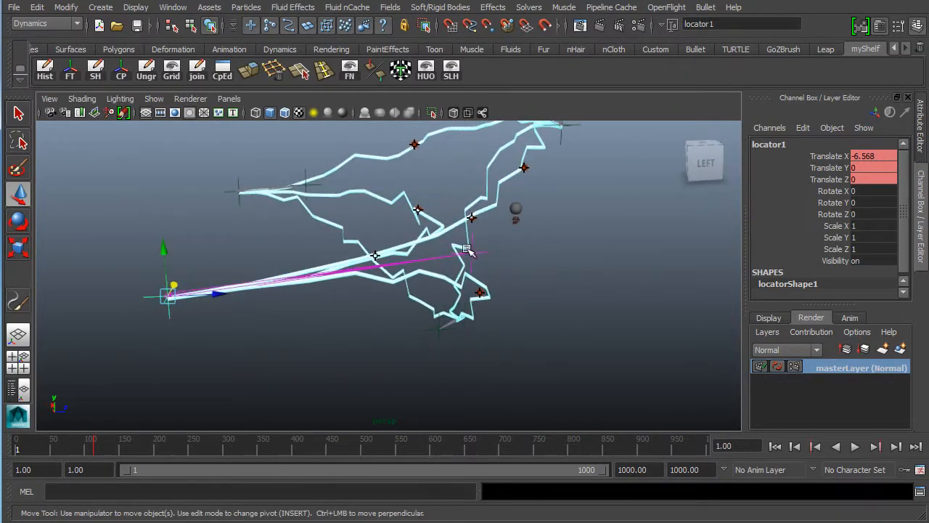
Shift the direction handle at the inner end of locator1's bolts sideways and raise it
left_click_drag(463, 239, 347, 227)
left_click_drag(347, 231, 404, 229, "alt")
left_click_drag(386, 192, 383, 80)
left_click_drag(416, 236, 359, 286, "alt")
Select locator1, locator2 and locator3 together with the direction handle next to locator3
left_click(224, 312)
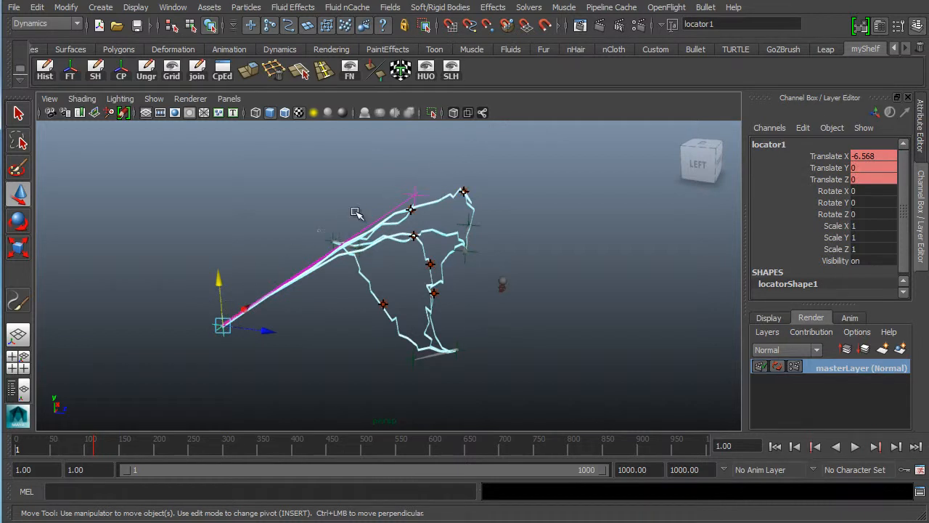
left_click(337, 238, "shift")
left_click_drag(388, 285, 379, 276, "alt")
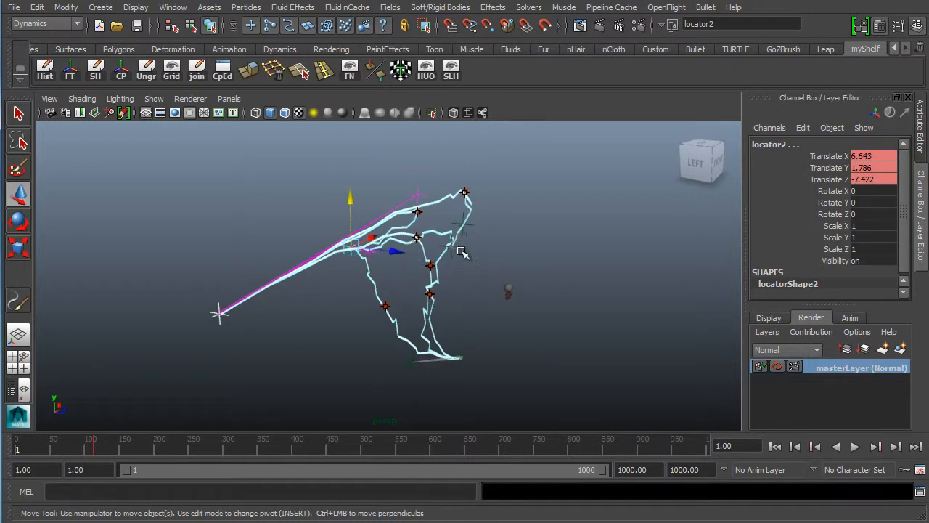
left_click(462, 225, "shift")
left_click_drag(488, 226, 494, 263, "alt")
left_click(450, 211, "shift")
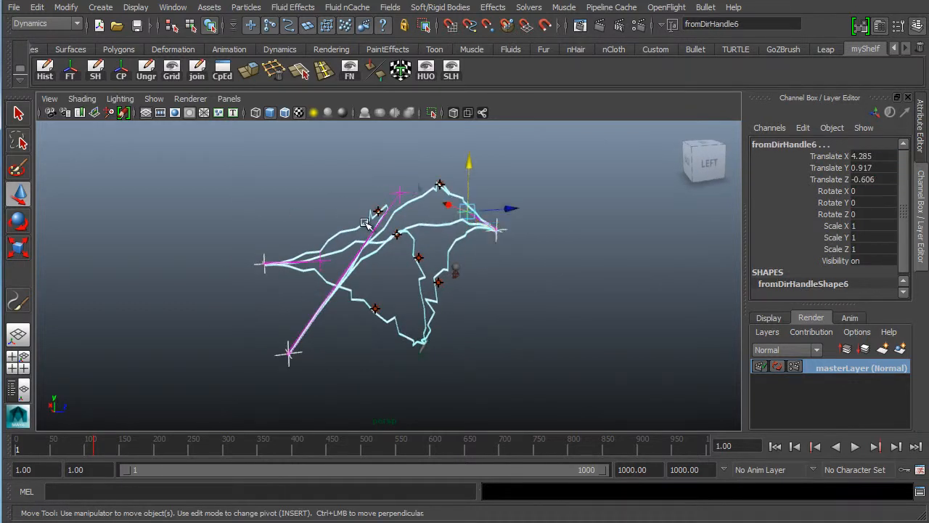
Add the remaining direction handles and locator4 to the selection and key their translation at frame 1
left_click(387, 190)
left_click(323, 267)
left_click_drag(323, 267, 235, 311, "alt")
right_click_drag(235, 311, 405, 301, "alt")
left_click(419, 394, "shift")
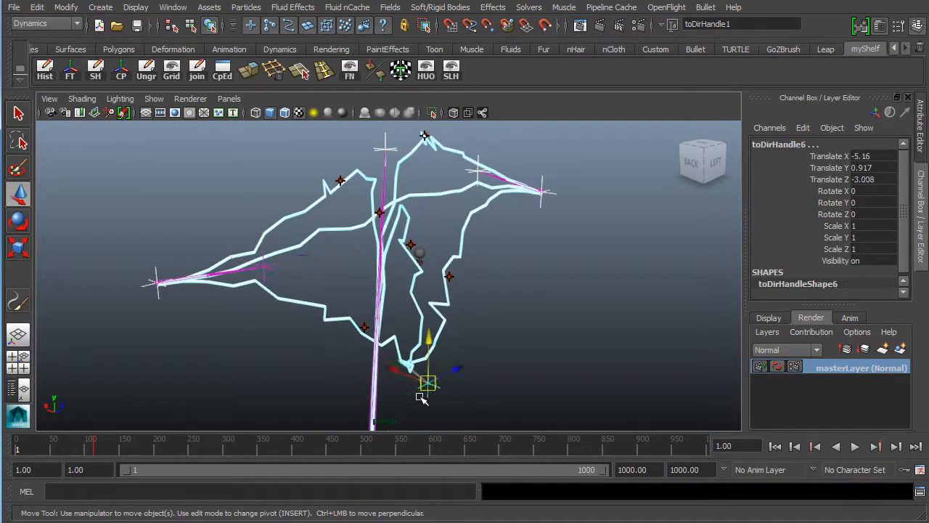
left_click_drag(381, 401, 316, 282, "alt")
left_click(349, 351)
middle_click_drag(317, 282, 355, 356, "alt")
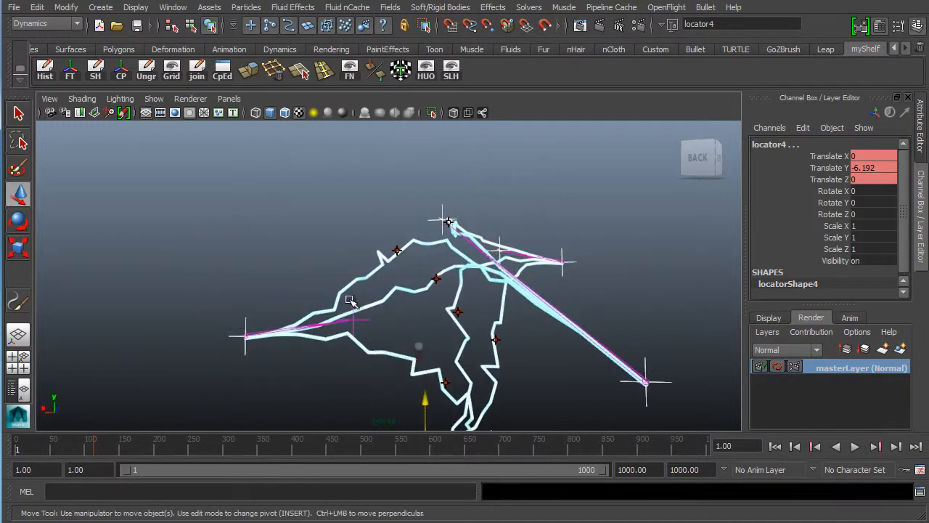
left_click_drag(422, 346, 356, 327, "alt")
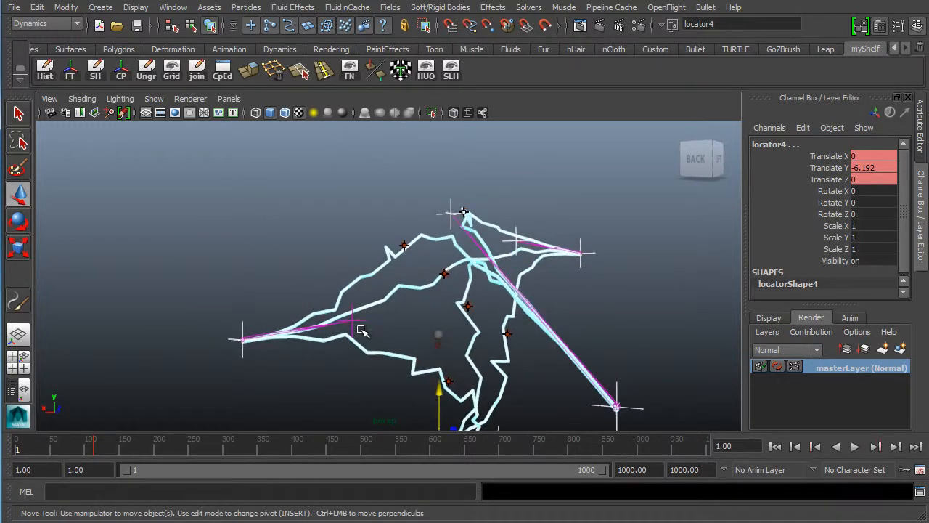
left_click(358, 339)
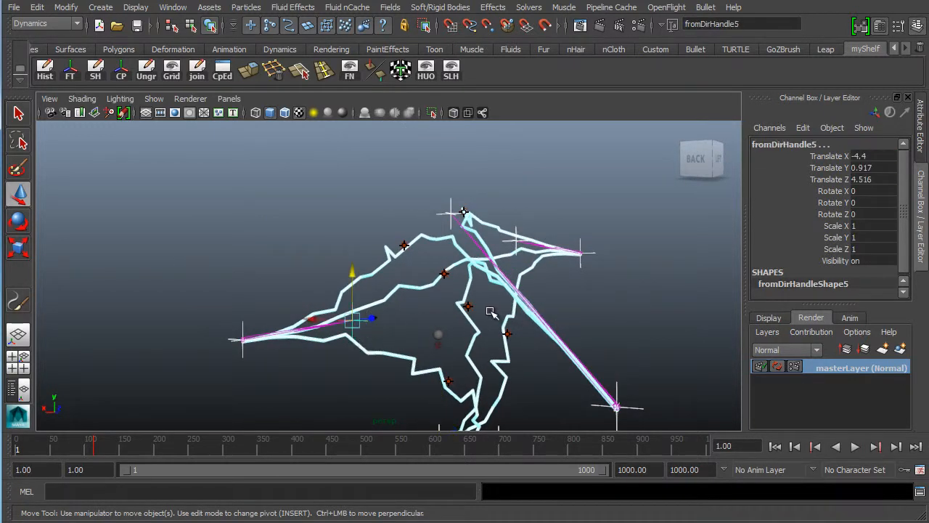
key("shift+w")
left_click_drag(595, 320, 494, 330, "alt")
right_click_drag(502, 347, 473, 340, "alt")
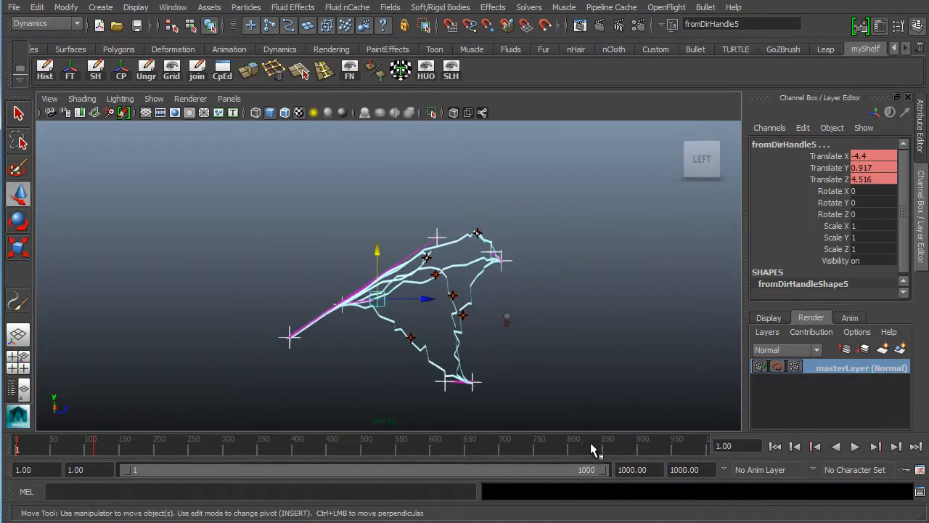
Return the timeline to frame 1 and examine the keyed lightning rig from several sides
left_click_drag(23, 445, 4, 450)
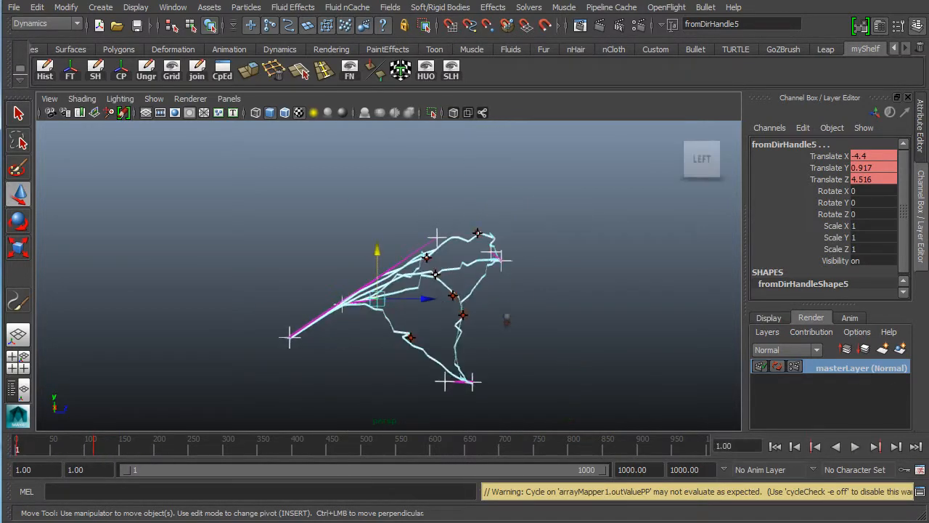
left_click_drag(450, 324, 347, 339, "alt")
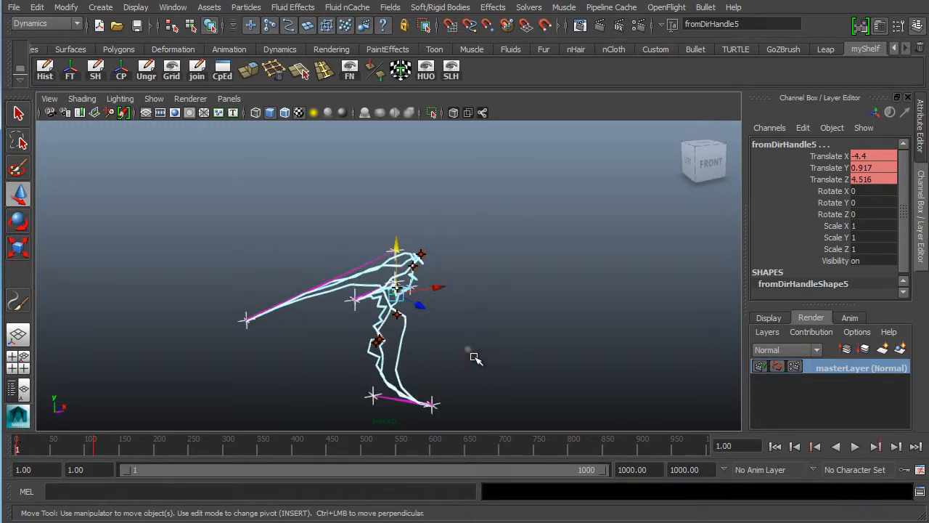
middle_click_drag(291, 316, 273, 245, "alt")
scroll(301, 301, "up", 5)
scroll(273, 246, "down", 3)
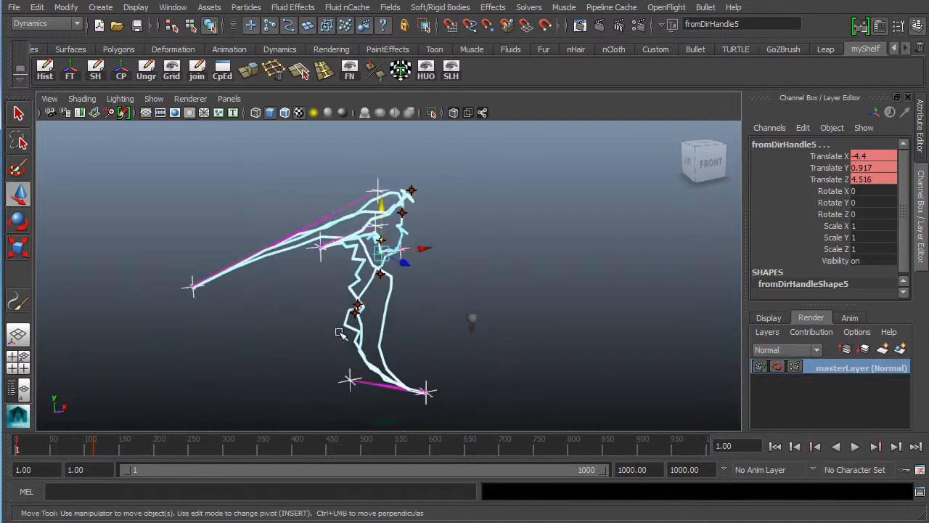
left_click(776, 448)
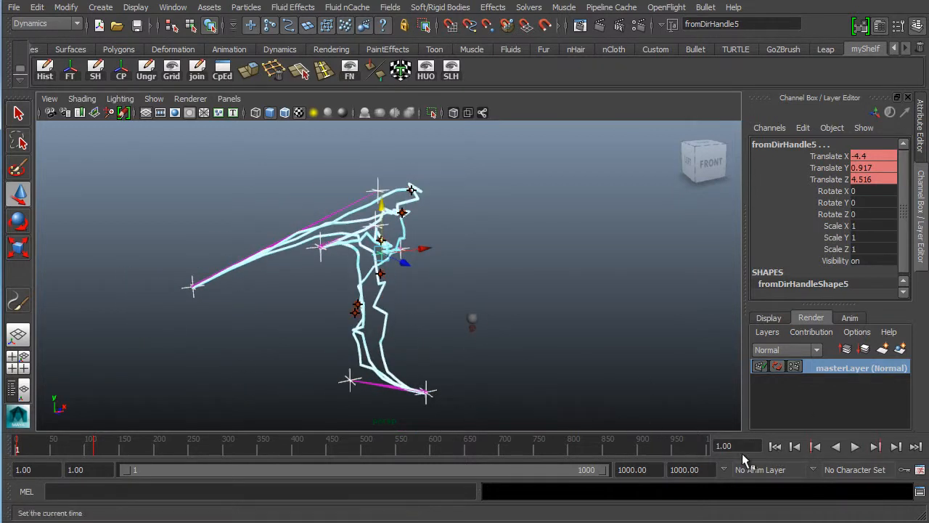
left_click(775, 448)
left_click_drag(382, 328, 366, 373, "alt")
scroll(395, 386, "up", 3)
middle_click_drag(364, 354, 422, 323, "alt")
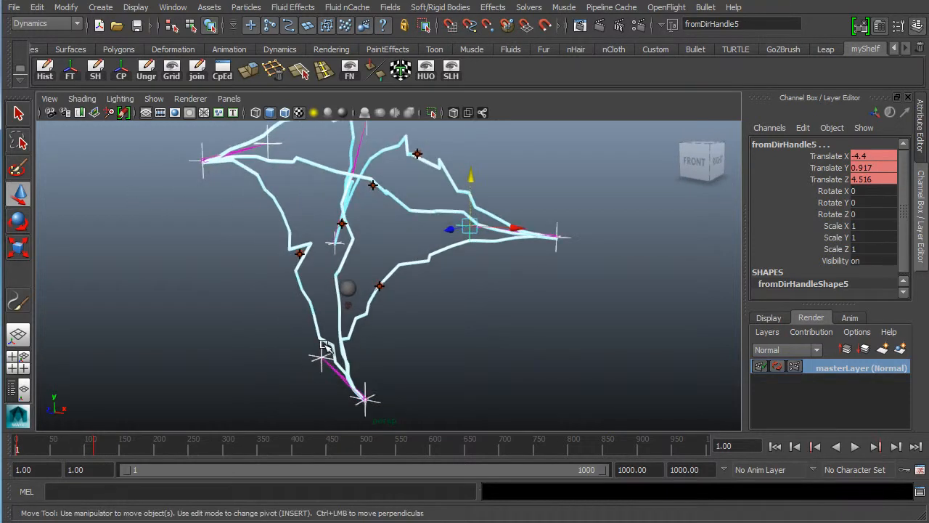
left_click_drag(326, 346, 375, 347, "alt")
Play the lightning animation to check the keyed movement, stop it and return to frame 1
left_click(858, 448)
right_click_drag(533, 387, 485, 382, "alt")
middle_click_drag(385, 324, 406, 354, "alt")
right_click_drag(507, 352, 413, 352, "alt")
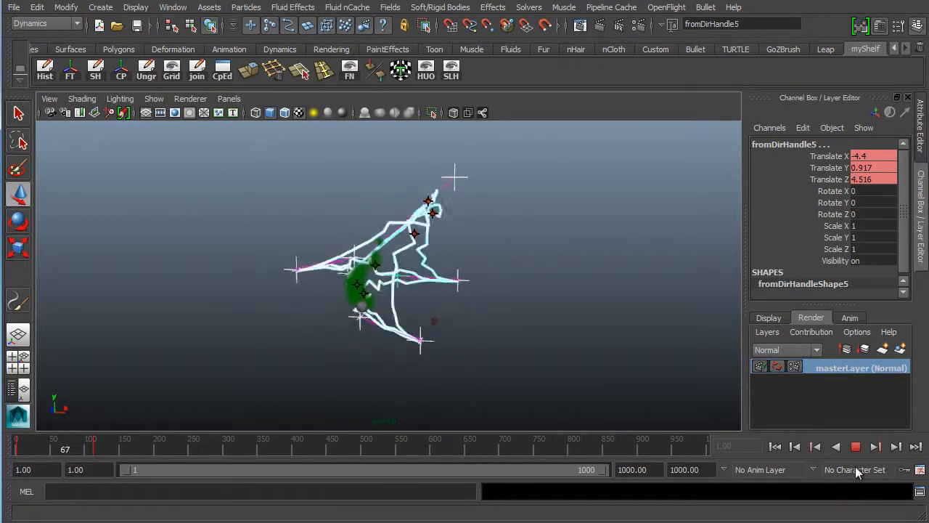
left_click(855, 447)
left_click(774, 446)
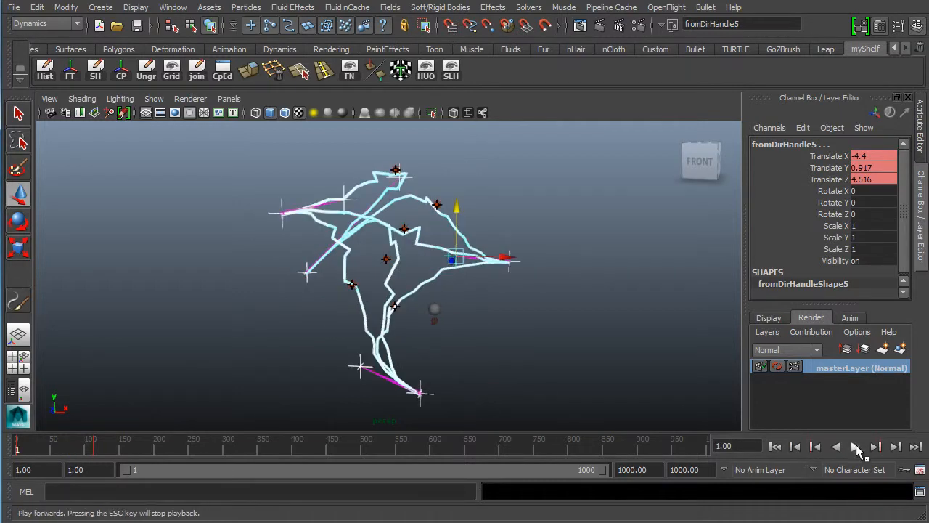
Play the animation from the start, stop it at frame 46 and frame the bolts from the front
left_click(855, 447)
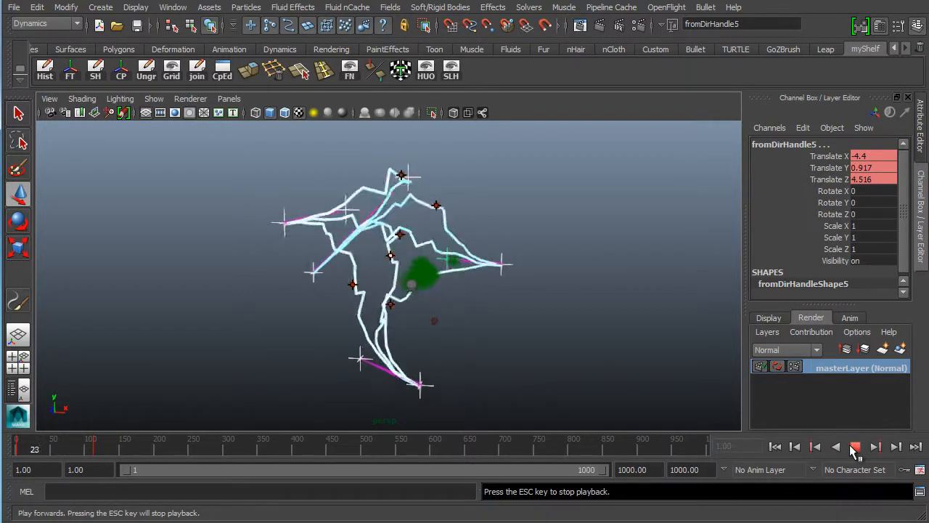
left_click(855, 446)
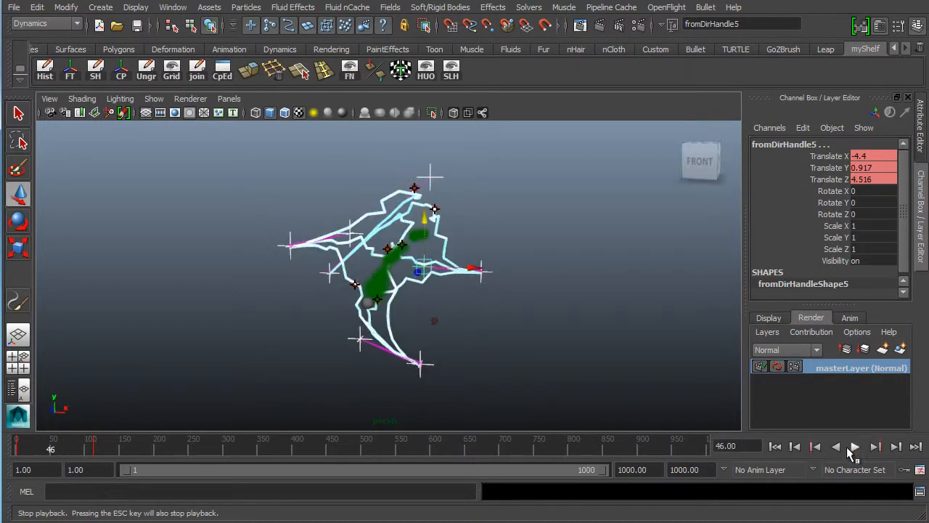
left_click_drag(366, 379, 367, 372, "alt")
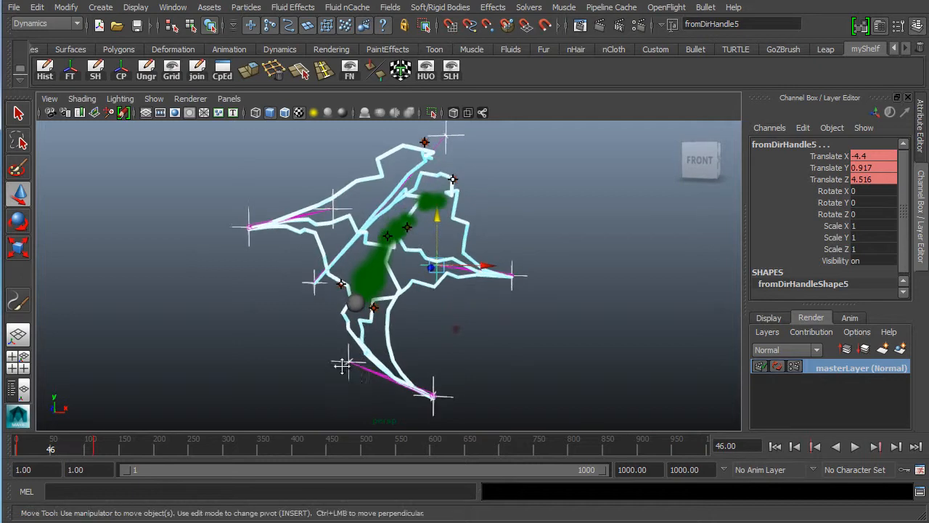
middle_click_drag(342, 364, 310, 360, "alt")
Render frame 46 with Maya Software, check the image's alpha and colour channels and minimize the render window
left_click(599, 26)
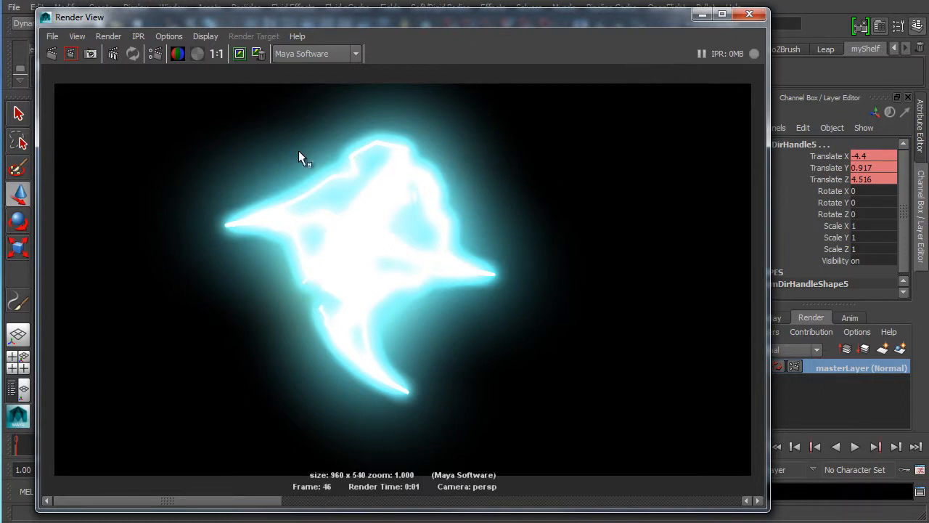
left_click(199, 53)
left_click(182, 55)
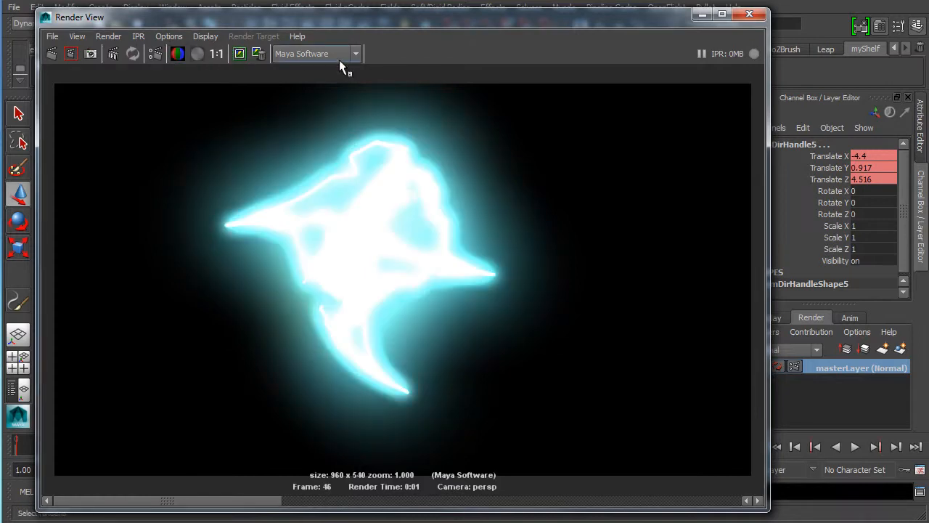
left_click(702, 14)
Render frame 46 from the side so the fire appears beside the bolts, then minimize the render window
left_click_drag(316, 342, 415, 351, "alt")
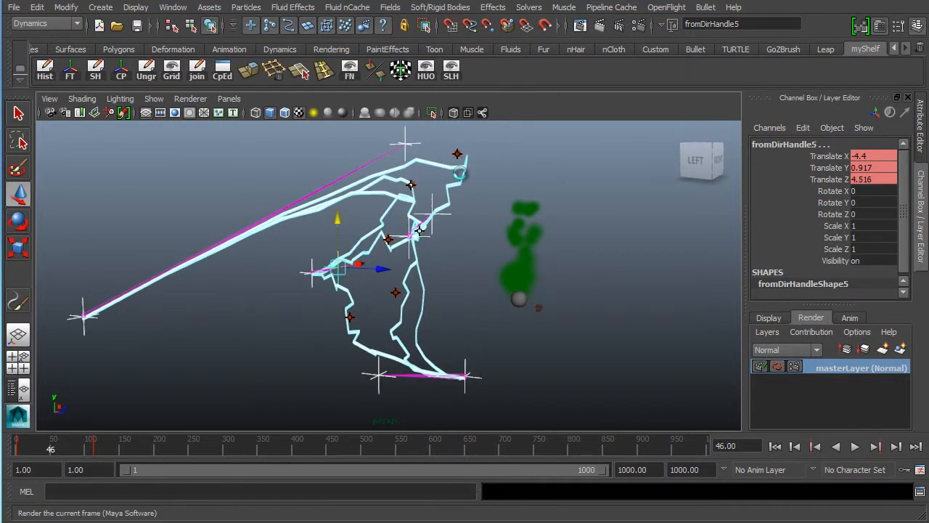
left_click(597, 24)
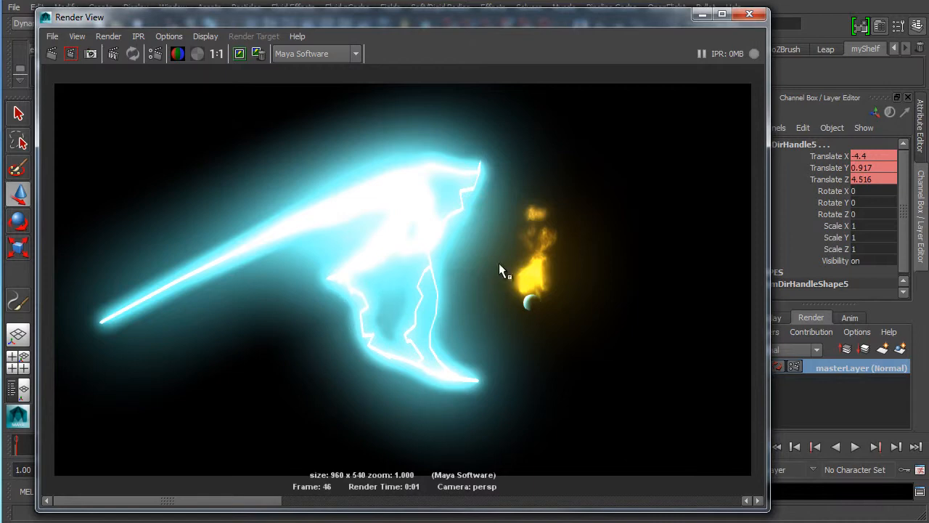
left_click_drag(693, 28, 686, 27)
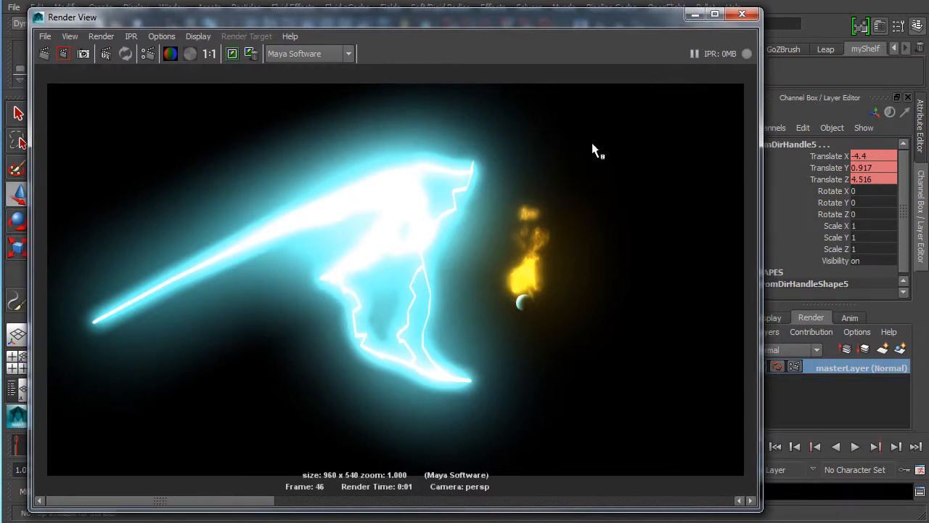
left_click(695, 14)
Select locator4, locator3, locator2 and the LightningSurface1 bolt in turn to inspect their channels
left_click_drag(525, 305, 406, 353, "alt")
left_click(403, 351)
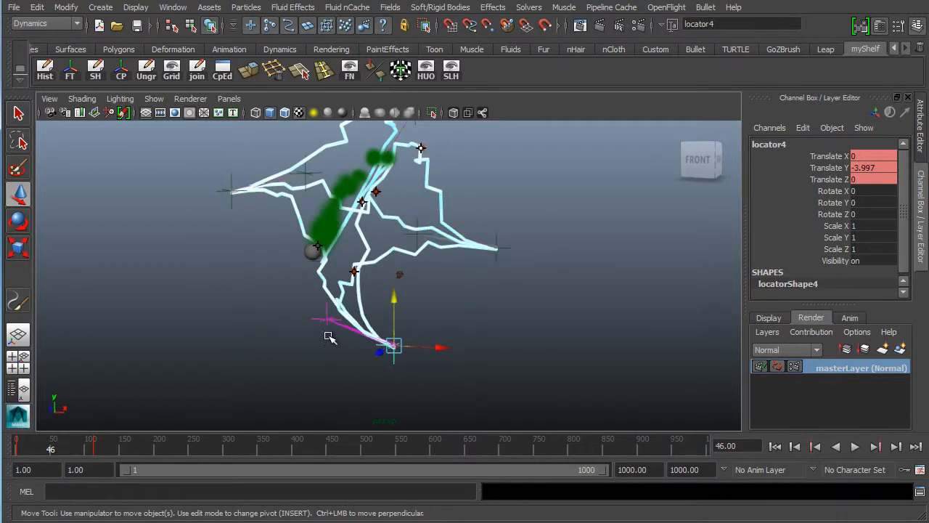
left_click(231, 192)
left_click_drag(231, 192, 512, 251, "alt")
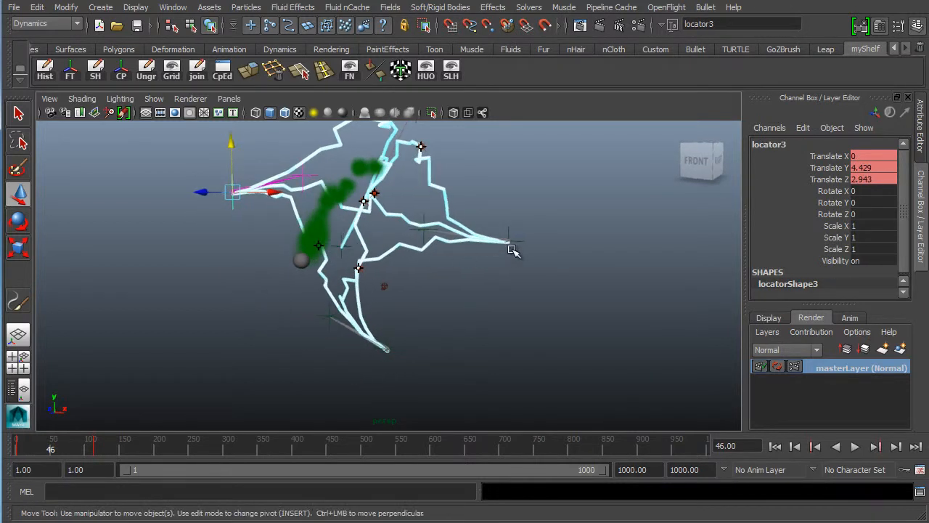
left_click(513, 250)
left_click_drag(345, 265, 337, 234, "alt")
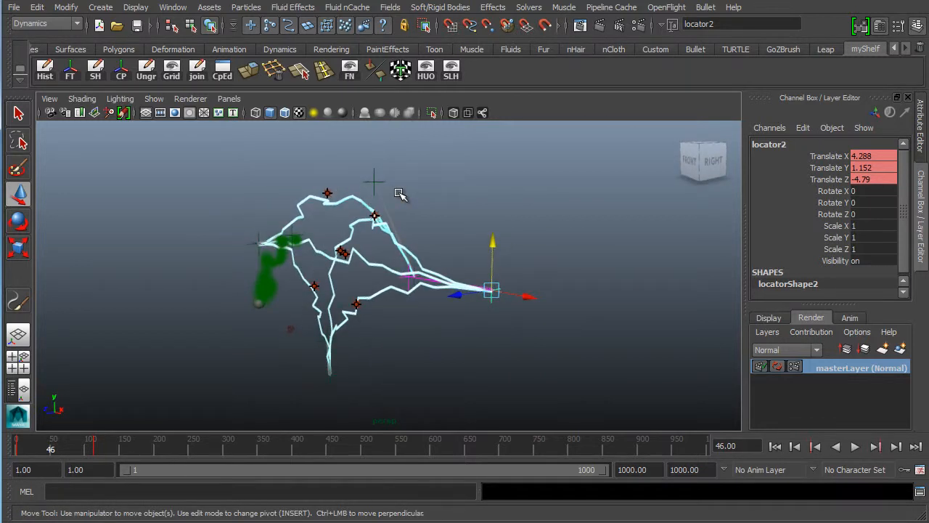
left_click_drag(409, 309, 425, 289, "alt")
left_click(396, 243)
Examine the lightning bolts and the selected LightningSurface1 from both sides and from the front
left_click_drag(463, 347, 428, 338, "alt")
left_click_drag(389, 283, 537, 287, "alt")
left_click_drag(310, 303, 567, 326, "alt")
middle_click_drag(406, 267, 411, 279, "alt")
left_click_drag(319, 287, 365, 288, "alt")
middle_click_drag(365, 289, 389, 270, "alt")
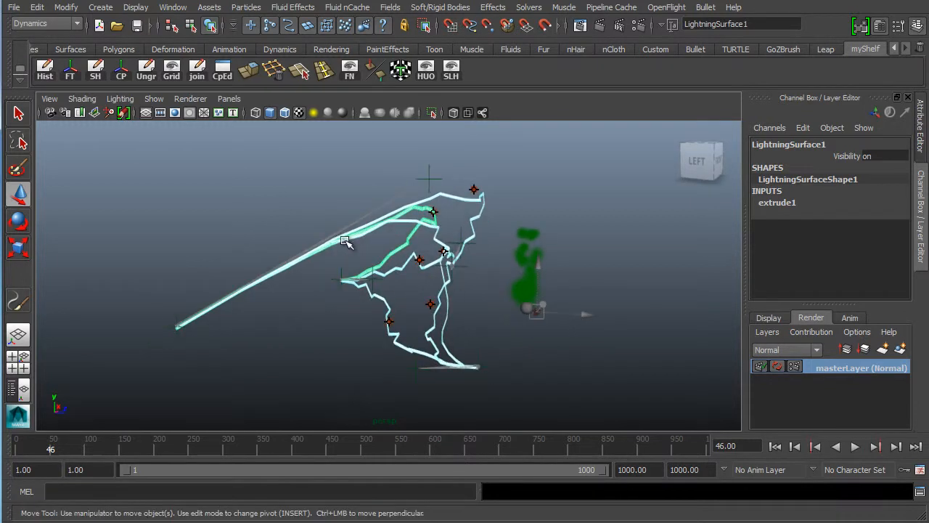
left_click_drag(352, 296, 646, 280, "alt")
left_click_drag(413, 281, 516, 284, "alt")
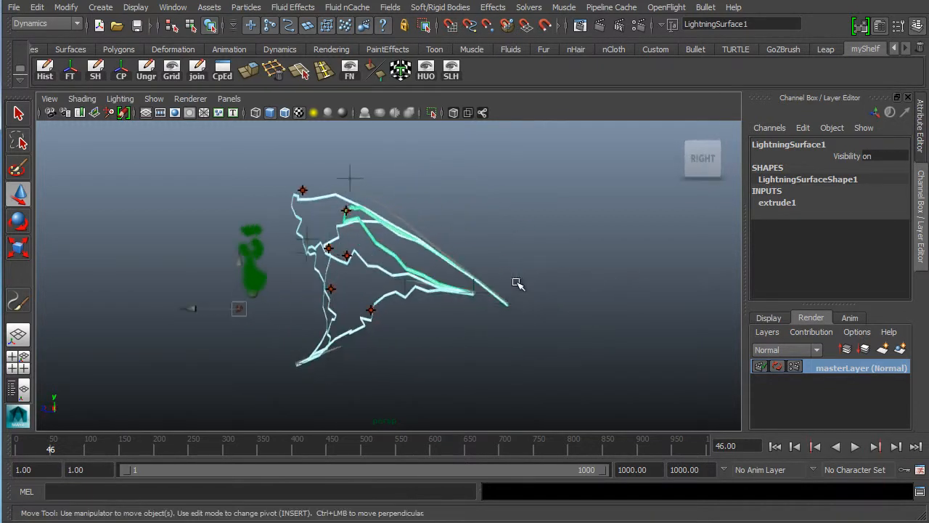
left_click_drag(352, 229, 338, 254, "alt")
scroll(404, 254, "up", 3)
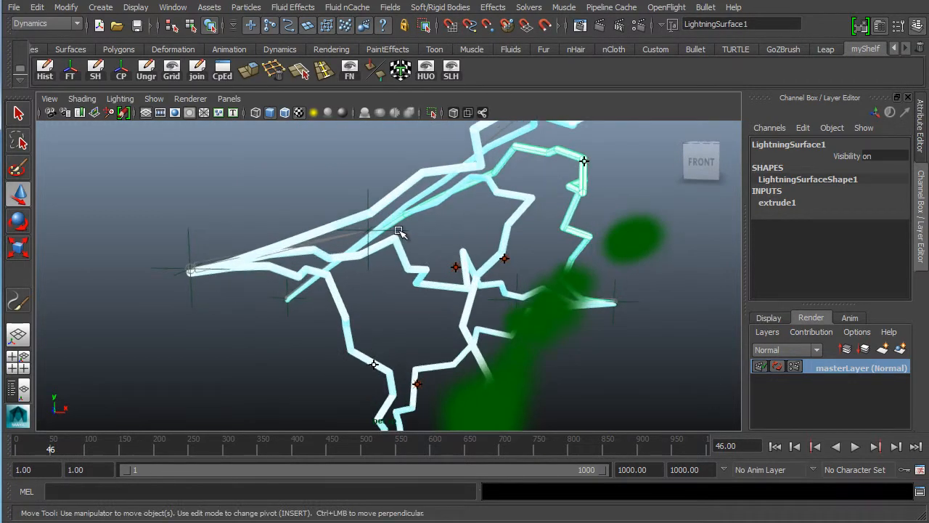
Inspect the toDirHandle2 direction handle and select the Lightning4 bolt group
left_click(399, 231)
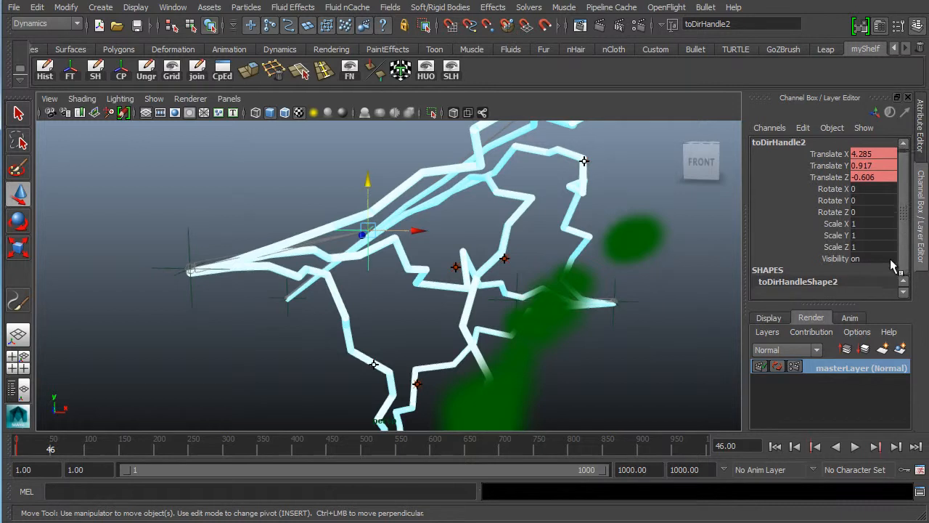
left_click_drag(533, 232, 419, 265, "alt")
left_click(459, 267)
left_click(441, 251)
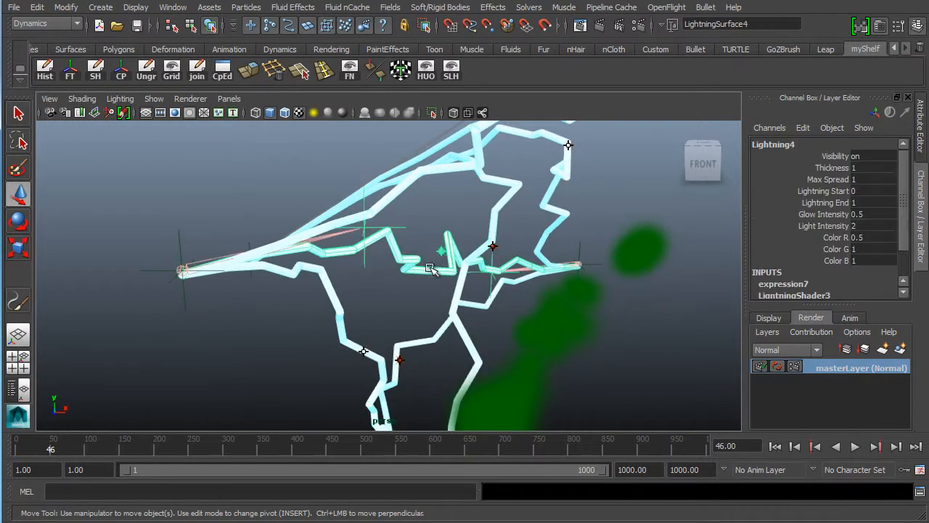
Examine Lightning4's glow and color channels, its expression7 input and the incandescence and glow attributes of LigntningShader3
left_click_drag(905, 225, 902, 267)
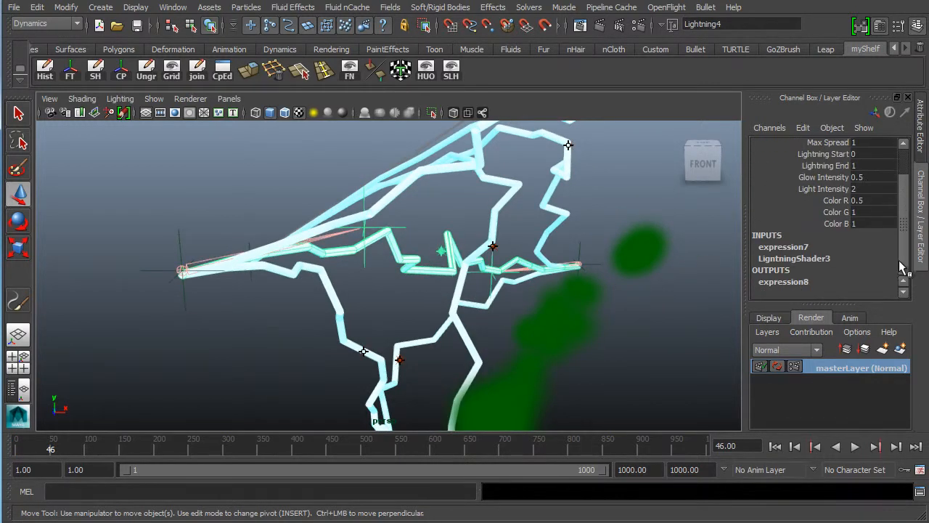
double_click(799, 258)
mouse_move(907, 190)
left_mouse_down()
mouse_move(904, 259)
mouse_move(924, 194)
left_mouse_up()
left_click_drag(786, 199, 848, 208)
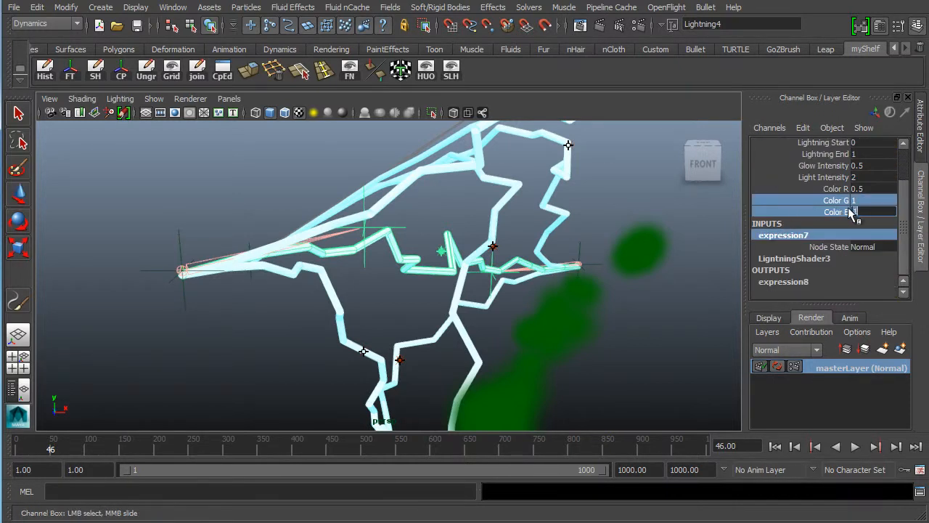
left_click(829, 260)
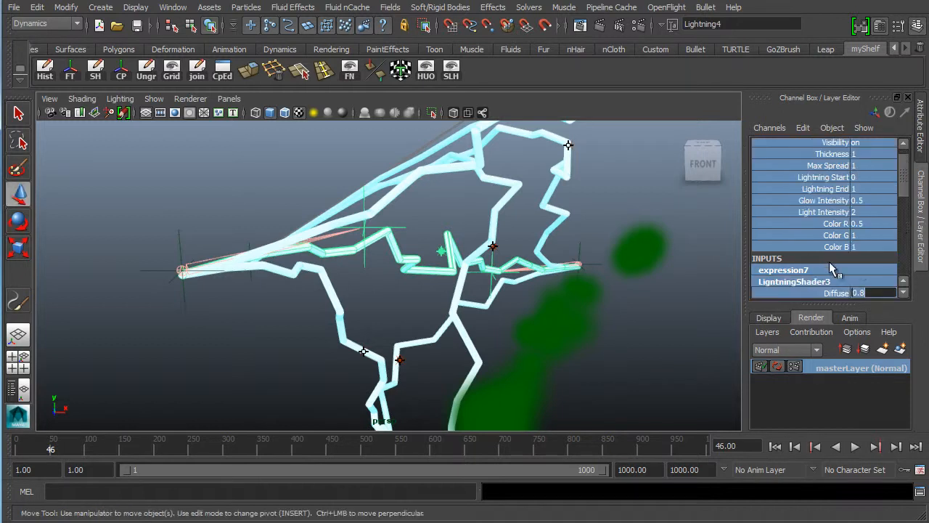
left_click_drag(905, 187, 899, 237)
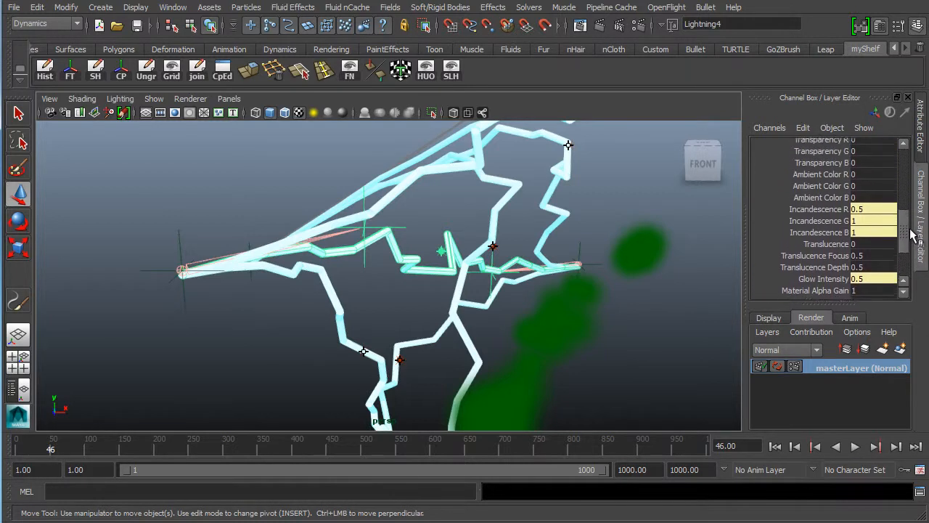
Set Lightning4's Light Intensity to 1 and its Glow Intensity to 0.25
left_click_drag(916, 225, 928, 175)
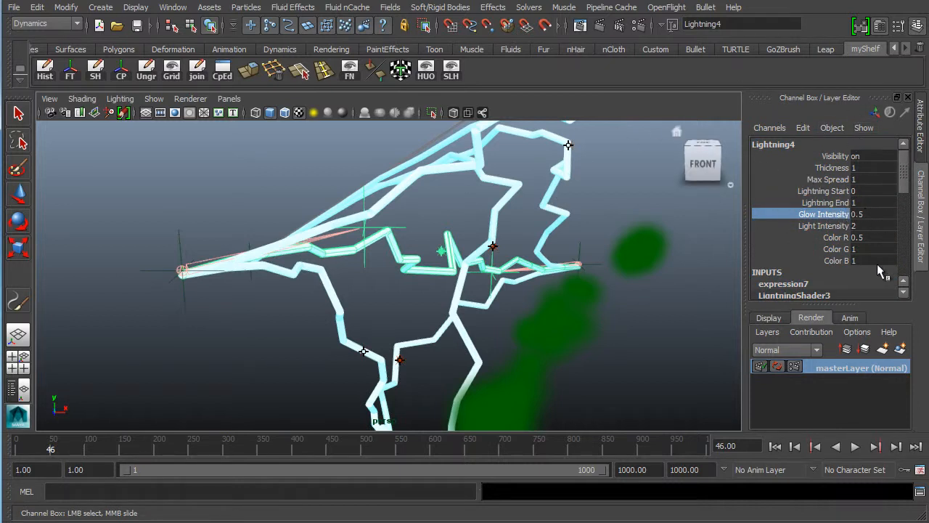
left_click(875, 227)
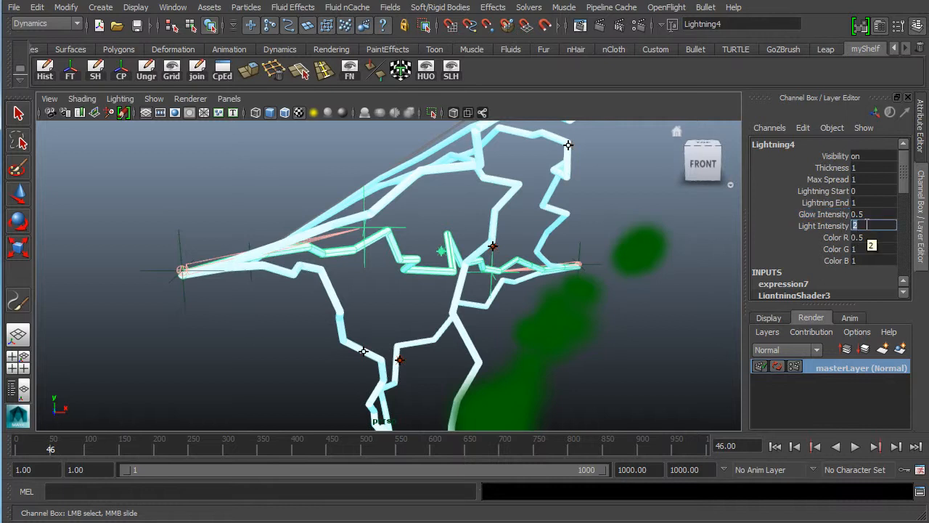
left_click(890, 214)
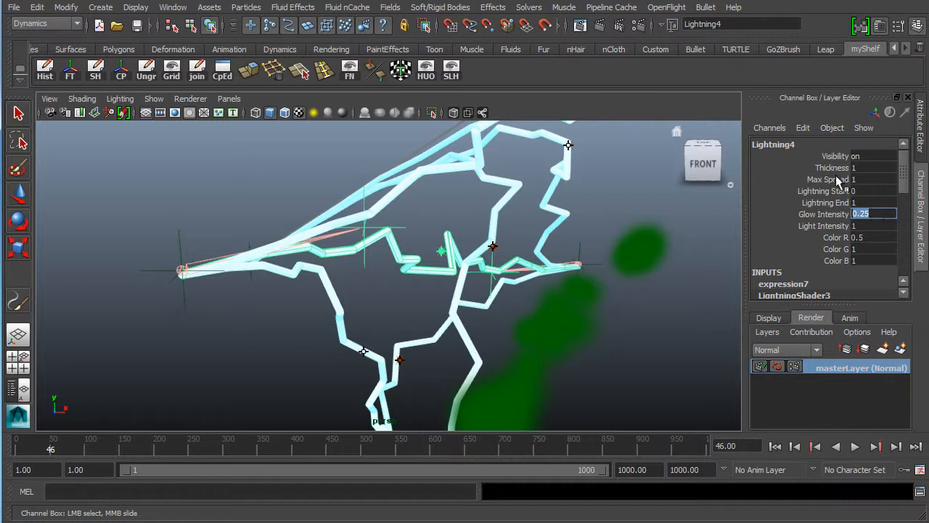
Try a Max Spread of 0.5 on Lightning4 and restore it to 1
left_click(841, 181)
left_click(881, 179)
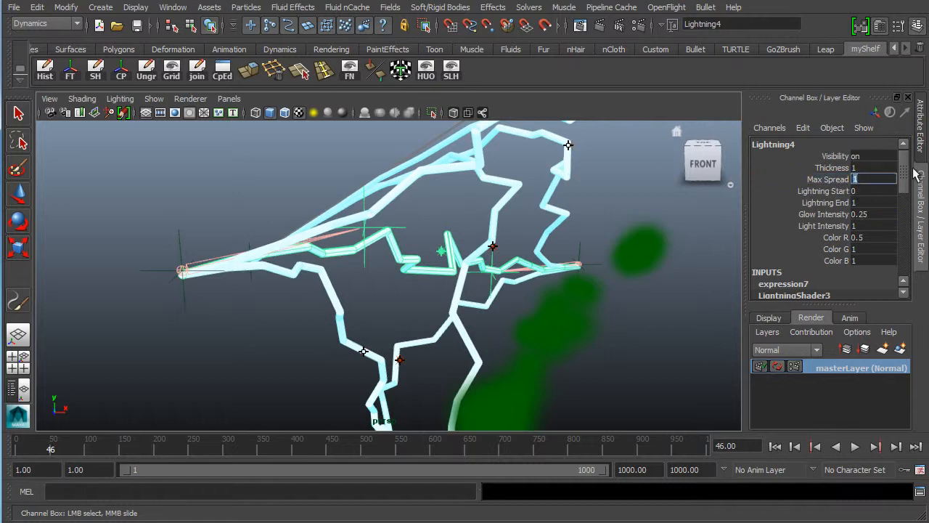
type("0.5")
key("Return")
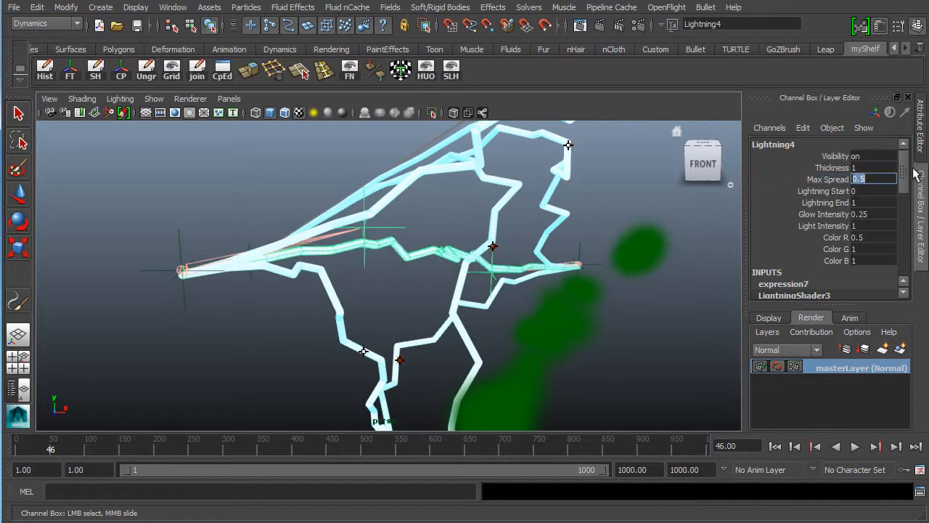
type("1")
key("Return")
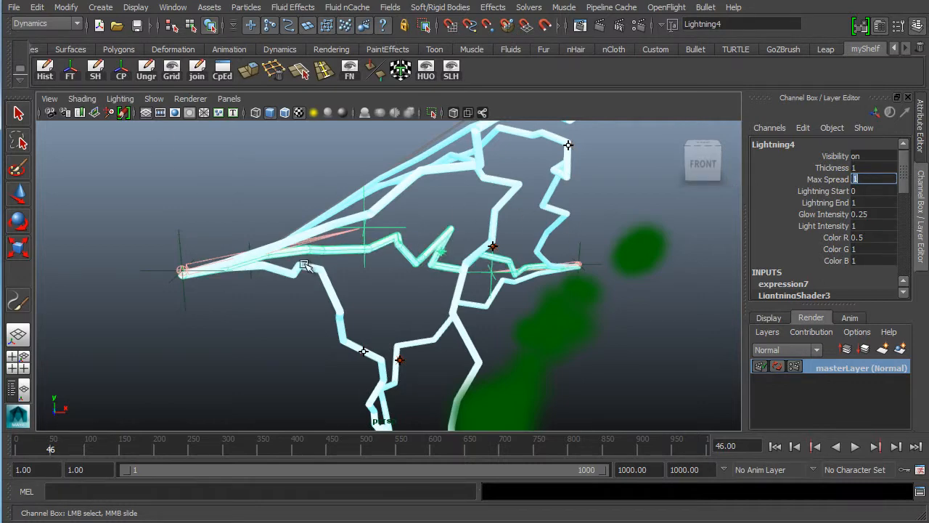
Examine the shape and spread of the selected Lightning4 bolt up close and from farther away
mouse_move(427, 292)
left_mouse_down("alt")
mouse_move(436, 288)
mouse_move(417, 294)
left_mouse_up("alt")
right_click_drag(468, 268, 508, 277, "alt")
left_click_drag(429, 303, 412, 293, "alt")
middle_click_drag(411, 292, 408, 310, "alt")
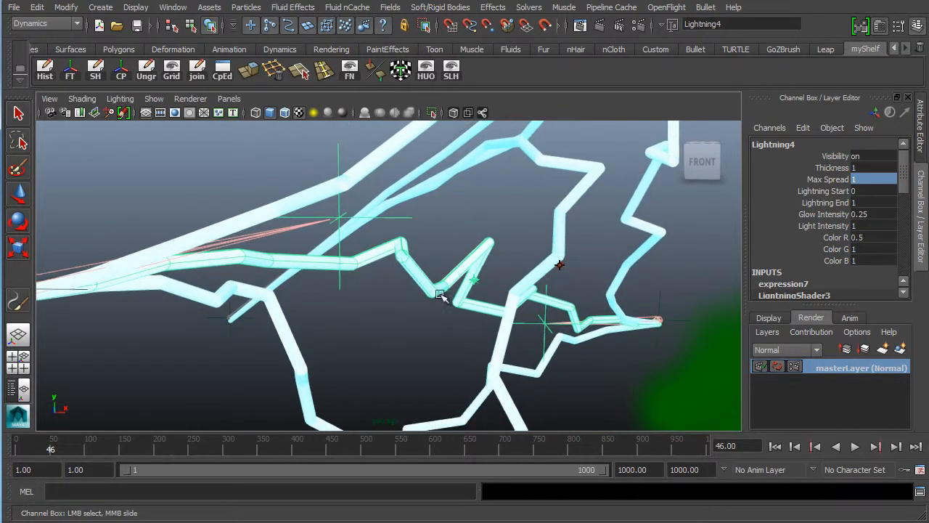
left_click_drag(529, 301, 538, 324, "alt")
right_click_drag(599, 292, 460, 303, "alt")
middle_click_drag(479, 271, 496, 238, "alt")
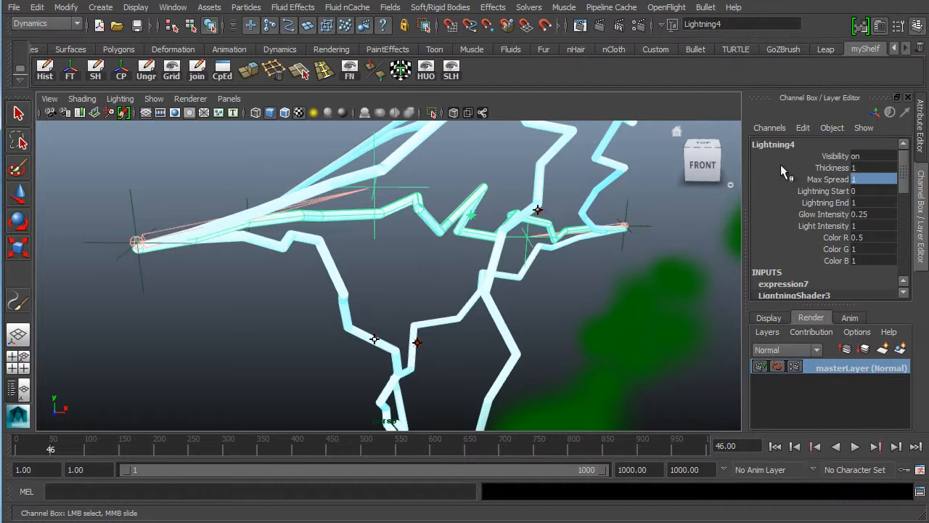
Try a Thickness of 0.25 on Lightning4 and restore it to 1
left_click(863, 167)
type(".")
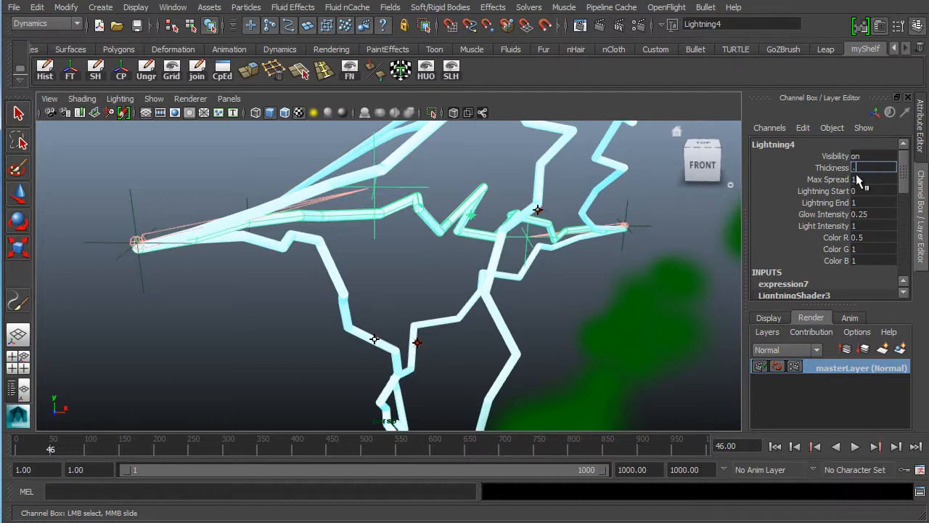
type("25")
key("Return")
left_click_drag(369, 287, 517, 178, "alt")
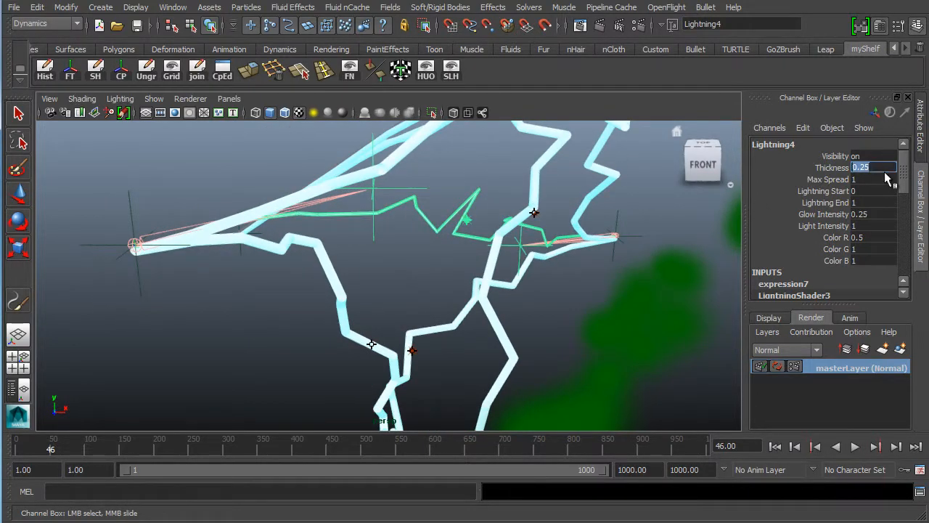
type("1")
key("Return")
Select the LightningSurface4, LightningSurface3 and LightningSurface2 bolts in turn and inspect them from the side and front
left_click(421, 221)
key("w")
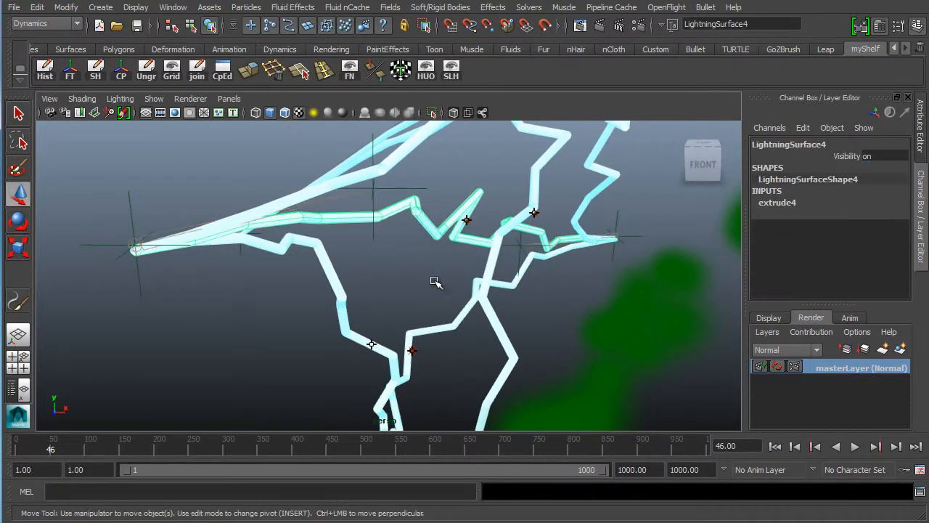
left_click(507, 339)
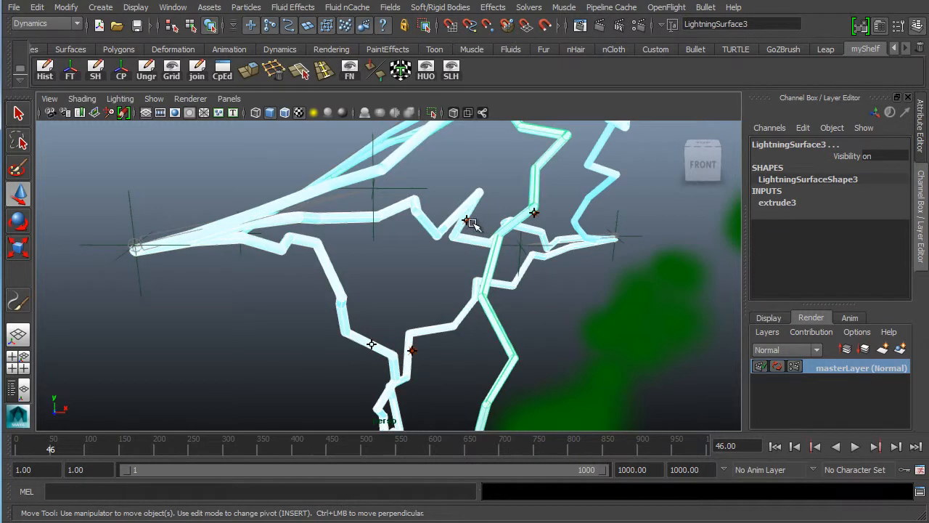
left_click_drag(466, 222, 556, 279, "alt")
left_click_drag(471, 271, 330, 231, "alt")
left_click_drag(328, 233, 232, 250, "alt")
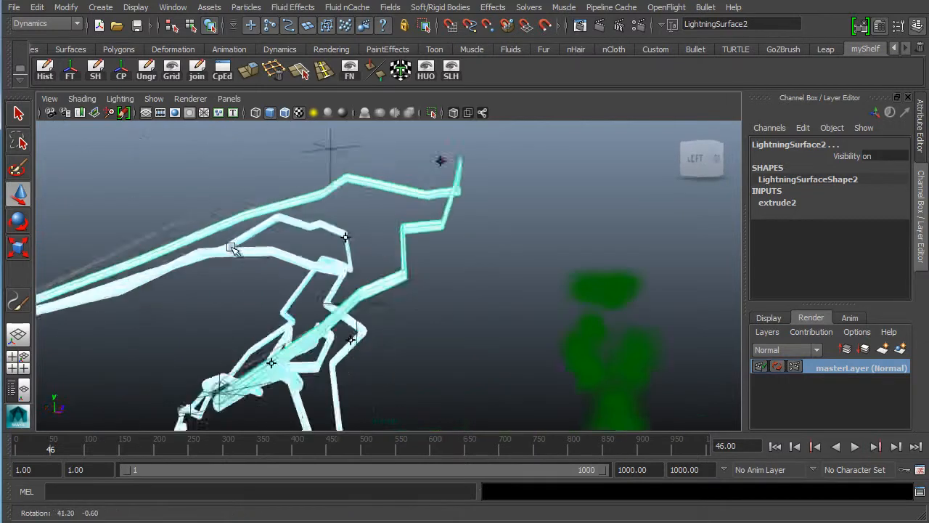
middle_click_drag(232, 251, 297, 263, "alt")
left_click_drag(297, 264, 428, 305, "alt")
right_click_drag(428, 305, 513, 281, "alt")
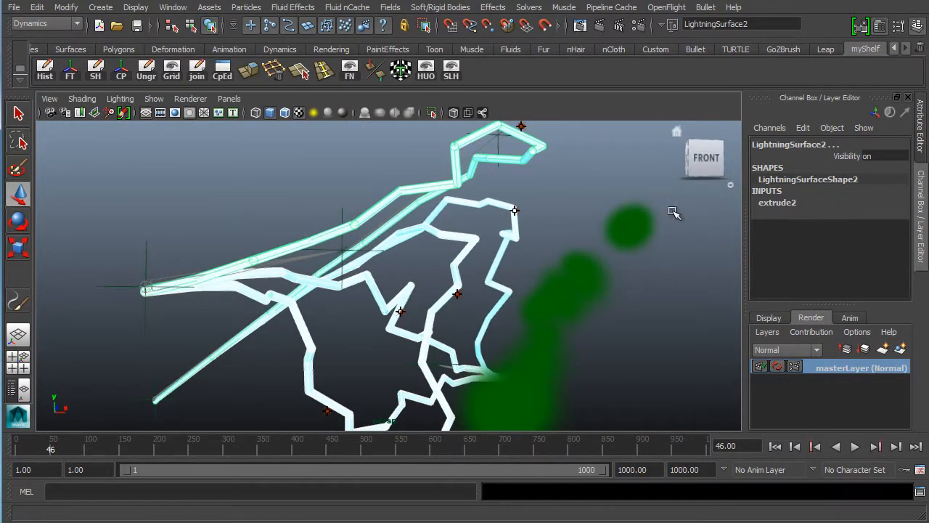
Select the green particle2 cloud and examine it with the lightning bolts from several sides
left_click(633, 228)
middle_click_drag(239, 304, 253, 302, "alt")
left_click_drag(253, 303, 379, 315, "alt")
right_click_drag(380, 315, 305, 276, "alt")
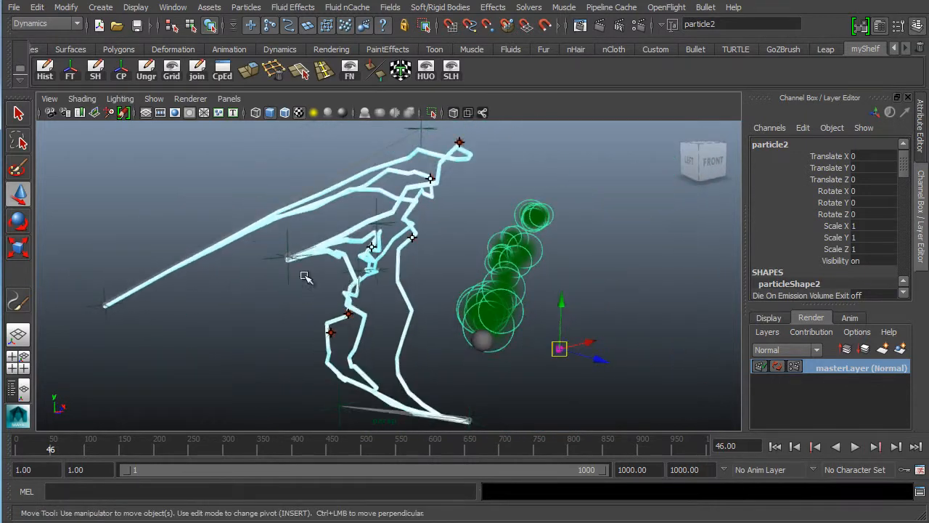
left_click_drag(305, 277, 451, 280, "alt")
middle_click_drag(193, 276, 354, 262, "alt")
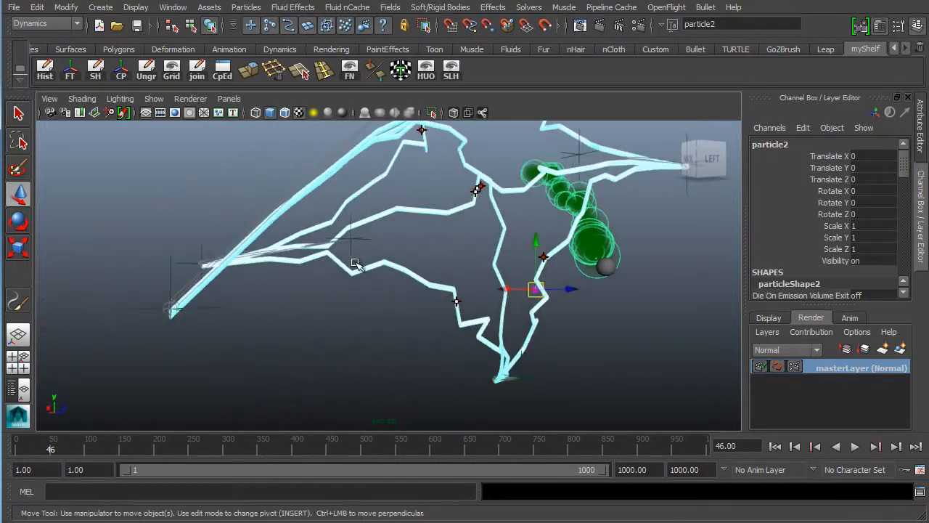
Select the LightningSurface5 bolt and inspect its path and channels
left_click(411, 277)
left_click_drag(347, 291, 356, 283, "alt")
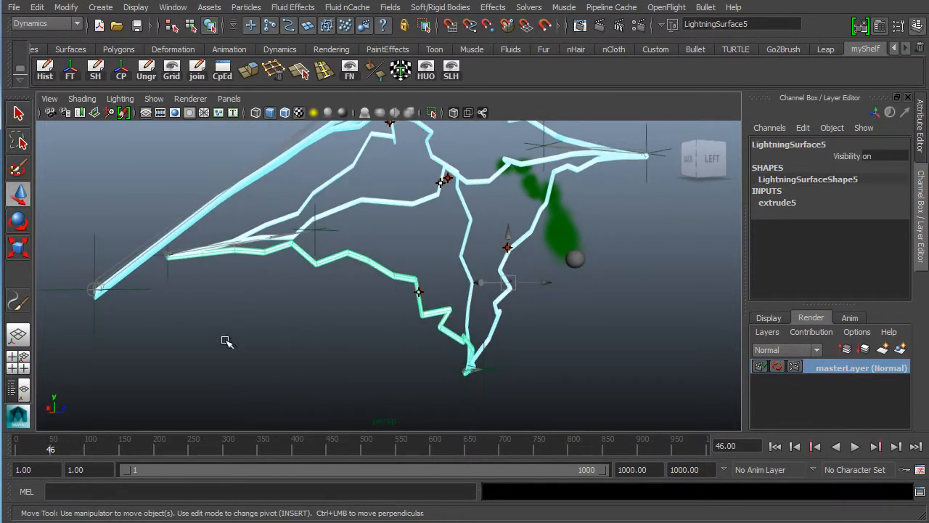
left_click(377, 302)
left_click(420, 298)
left_click(352, 270)
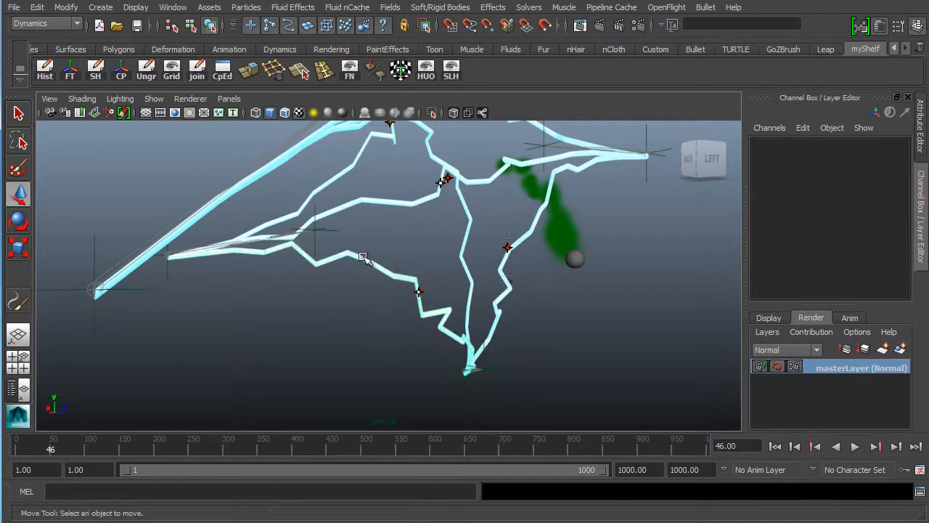
left_click(367, 260)
middle_click_drag(347, 302, 312, 280, "alt")
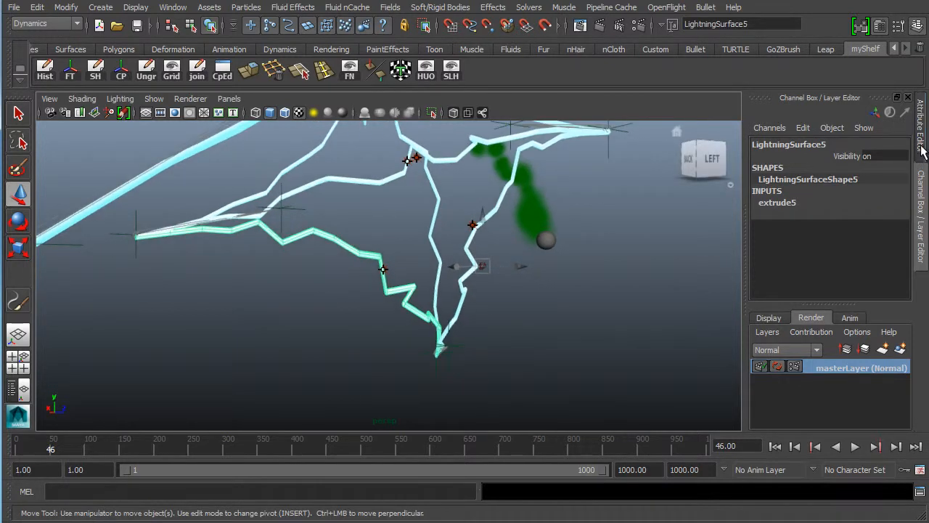
Inspect the overlapping toDirHandle6 and toDirHandle3 direction handles and locator4 at the lower end of the bolts
left_click_drag(503, 338, 519, 299, "alt")
left_click(473, 340)
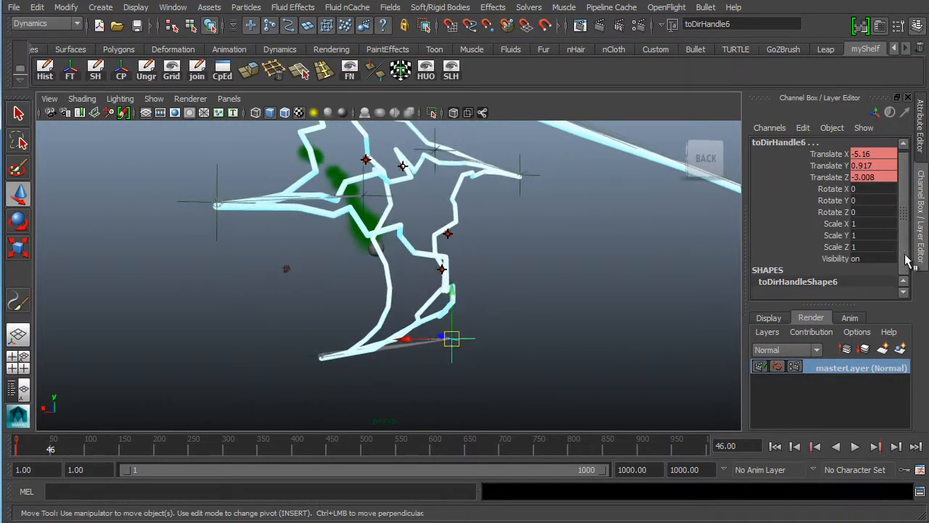
left_click(486, 333)
left_click(454, 339)
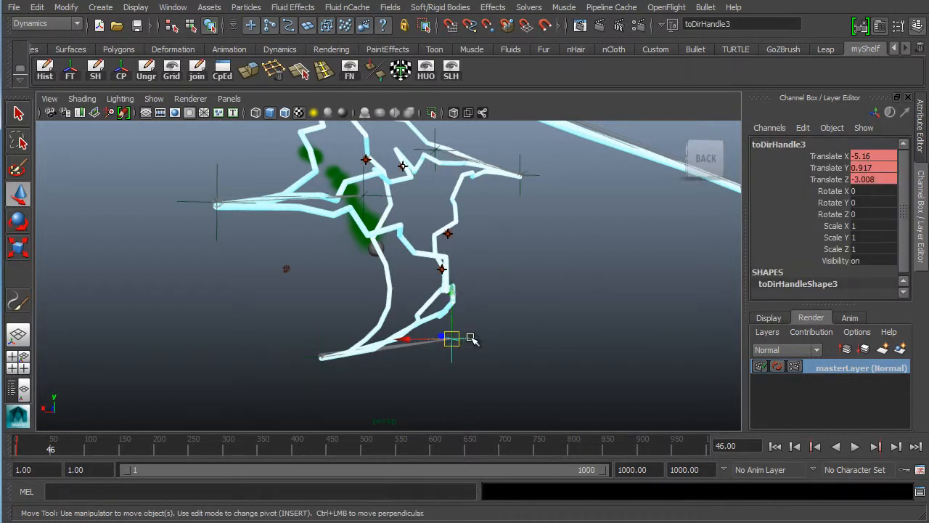
left_click_drag(463, 315, 541, 307, "alt")
left_click_drag(178, 361, 242, 361, "alt")
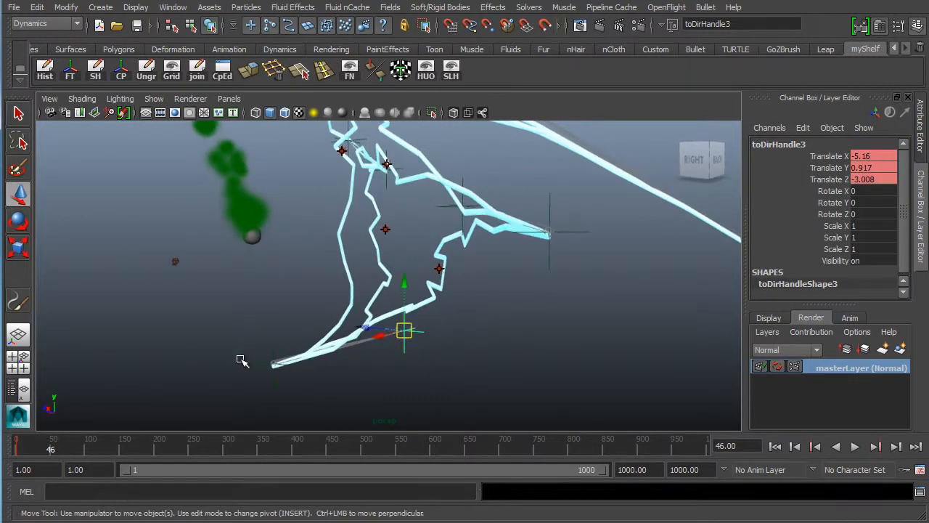
left_click(274, 361)
left_click_drag(379, 357, 437, 326, "alt")
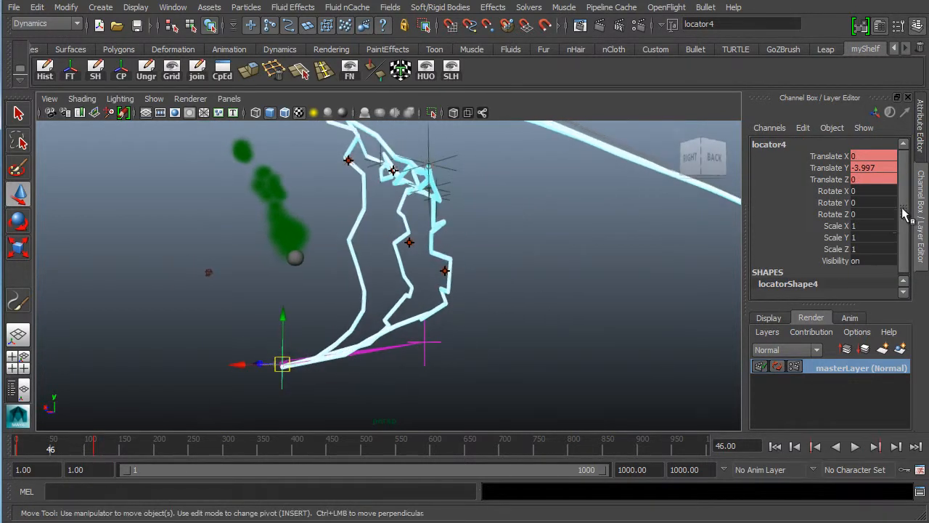
Examine the whole bolt network from the right to the front and select the toDirHandle2 direction handle
left_click_drag(363, 199, 524, 317, "alt")
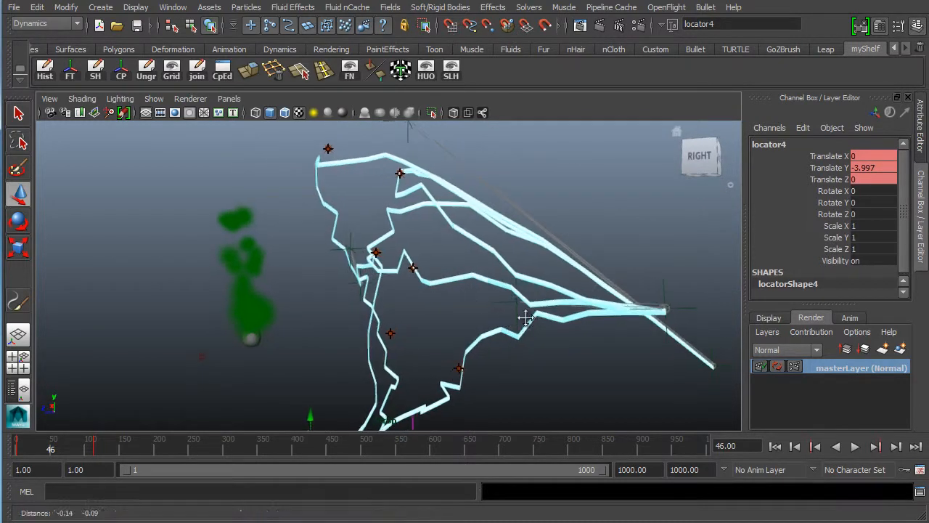
middle_click_drag(526, 318, 479, 275, "alt")
left_click_drag(464, 279, 508, 305, "alt")
middle_click_drag(285, 199, 319, 272, "alt")
left_click(352, 259)
left_click_drag(291, 290, 264, 268, "alt")
left_click(264, 268)
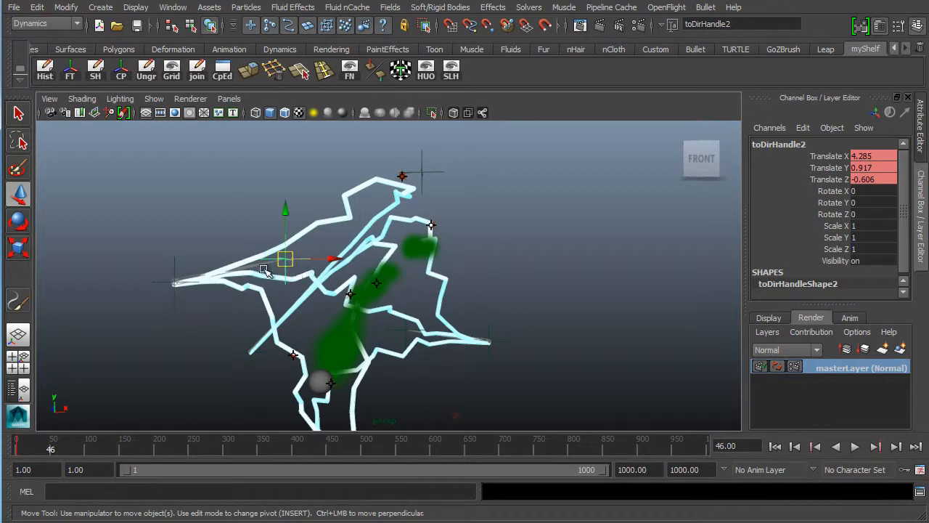
Clear the selection and examine the bolts and their control markers up close from the front
left_click(328, 231)
left_click_drag(344, 228, 414, 282, "alt")
left_click(320, 289)
left_click_drag(315, 300, 342, 298, "alt")
right_click_drag(342, 298, 428, 287, "alt")
left_click(298, 291)
left_click(321, 298)
left_click(343, 288)
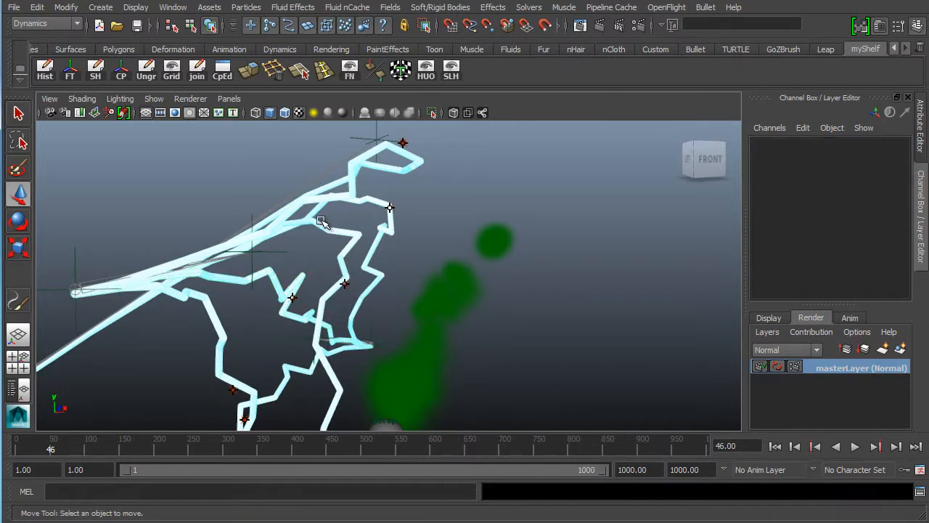
Select the Lightning3, Lightning1, uppermost and Lightning4 bolt groups together by their control markers
left_click(346, 282)
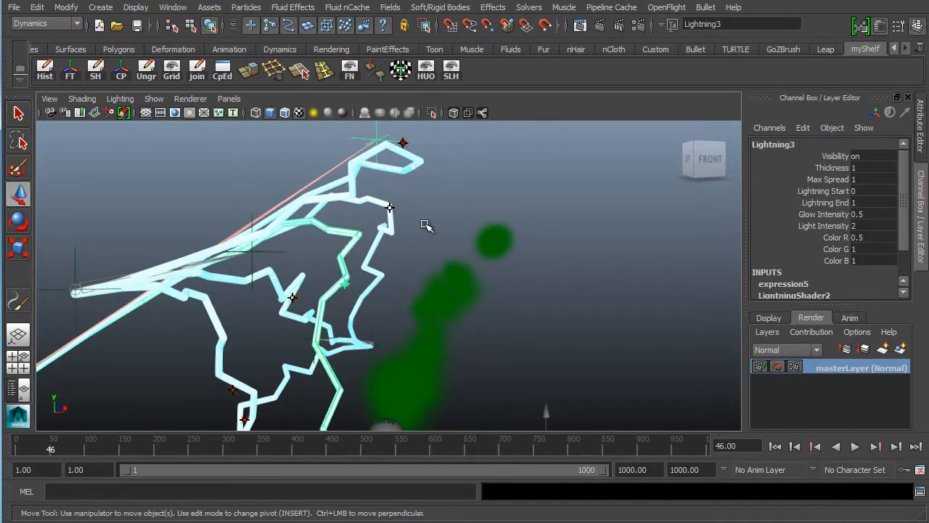
left_click_drag(311, 235, 315, 302, "alt")
left_click_drag(407, 208, 388, 218, "shift")
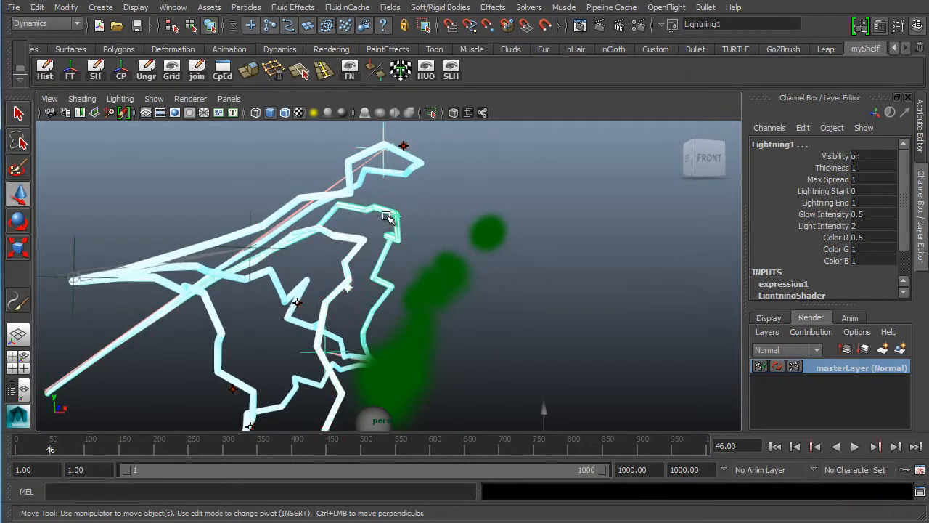
left_click_drag(414, 137, 398, 153, "shift")
left_click_drag(306, 289, 287, 312, "shift")
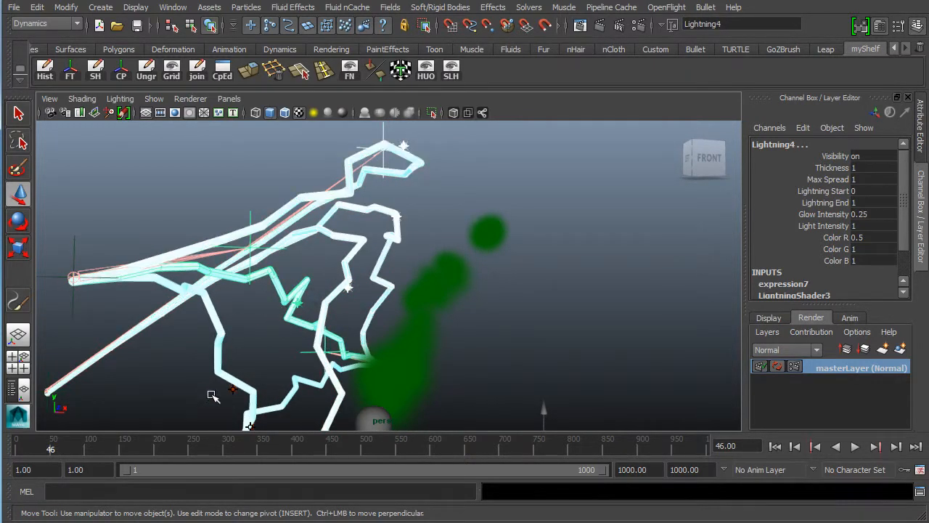
Add the Lightning6 and Lightning5 bolt groups to the selection
left_click_drag(247, 382, 224, 398, "shift")
left_click_drag(175, 373, 203, 361, "alt")
middle_click_drag(203, 361, 212, 258, "alt")
left_click_drag(212, 258, 244, 264, "alt")
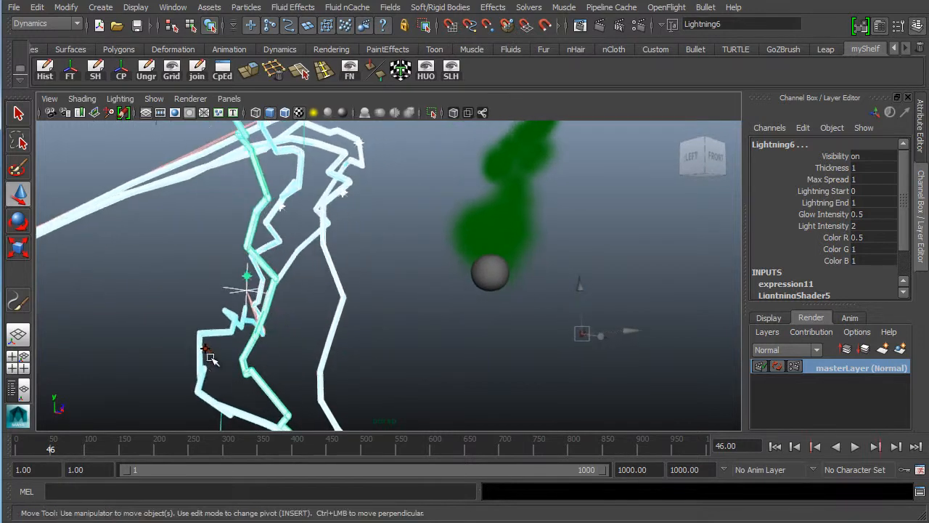
left_click_drag(218, 340, 196, 362, "shift")
left_click_drag(284, 352, 251, 373, "alt")
middle_click_drag(251, 374, 232, 368, "alt")
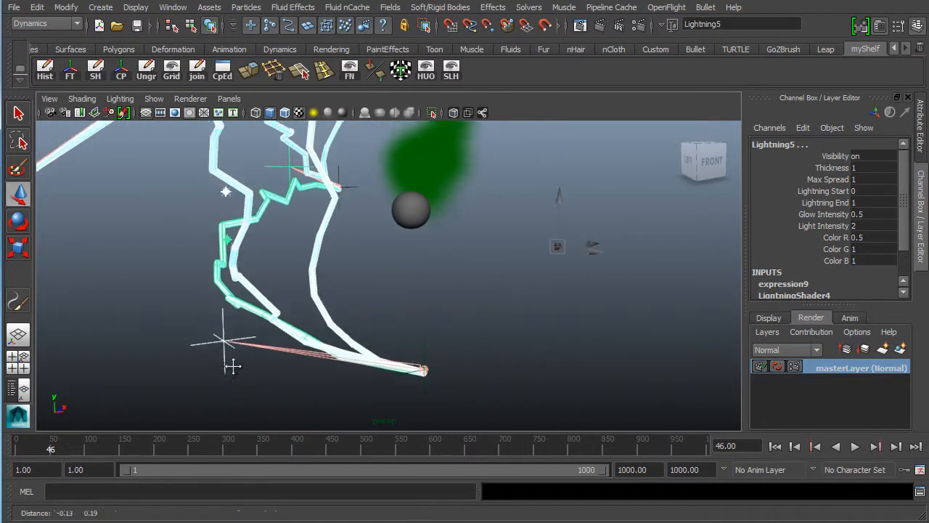
left_click_drag(233, 367, 281, 292, "alt")
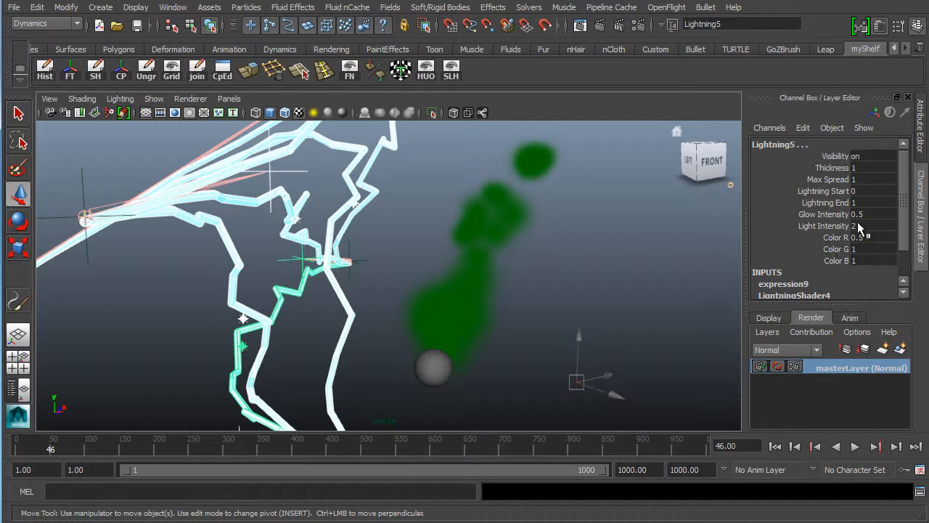
Set Lightning End to 0 for all the selected lightning groups
scroll(898, 218, "down", 1)
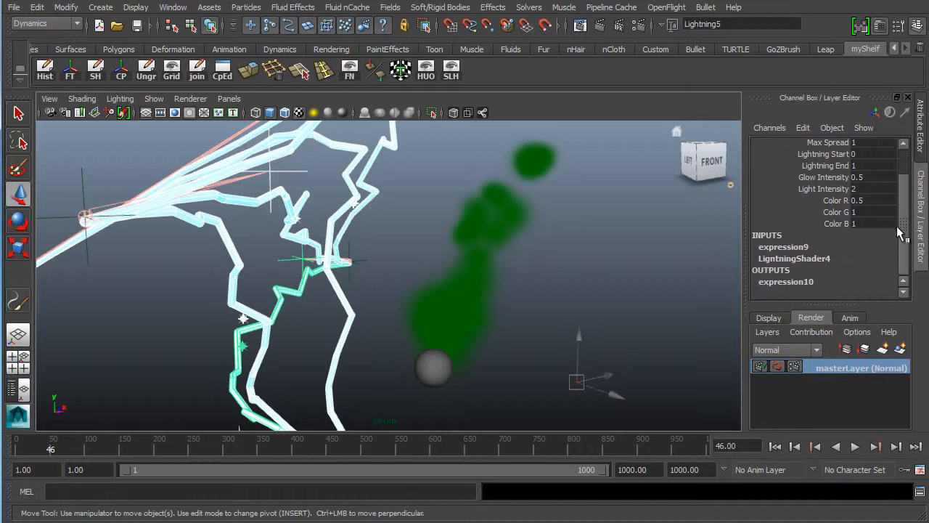
scroll(906, 234, "up", 1)
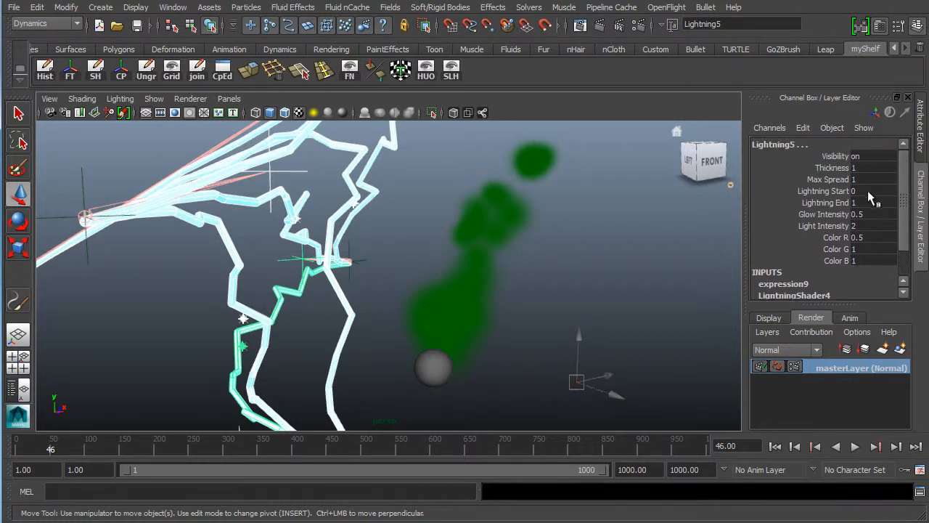
left_click(842, 180)
left_click(828, 190)
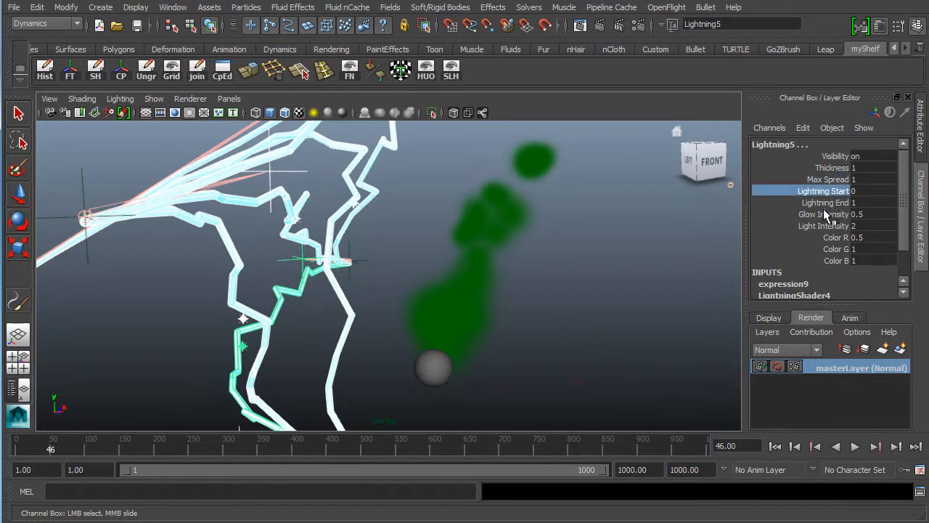
left_click(825, 203)
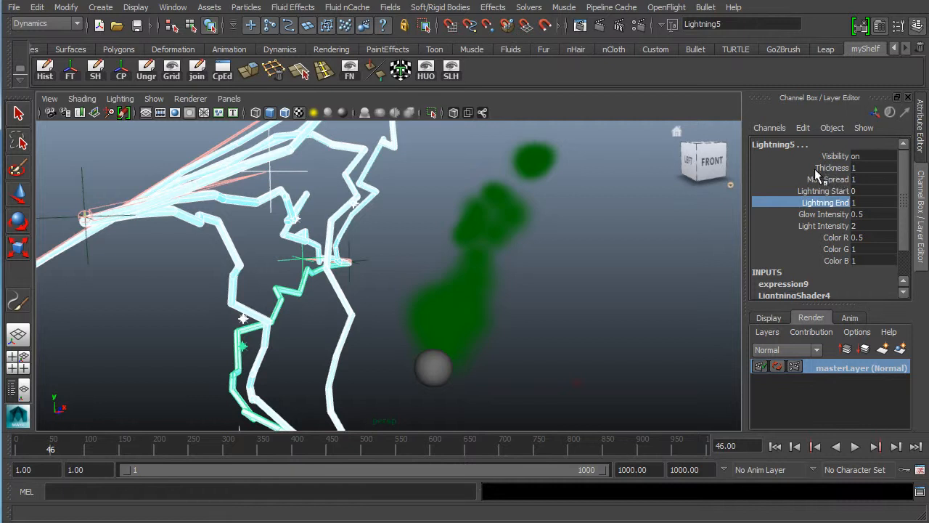
double_click(855, 202)
type("0")
key("Return")
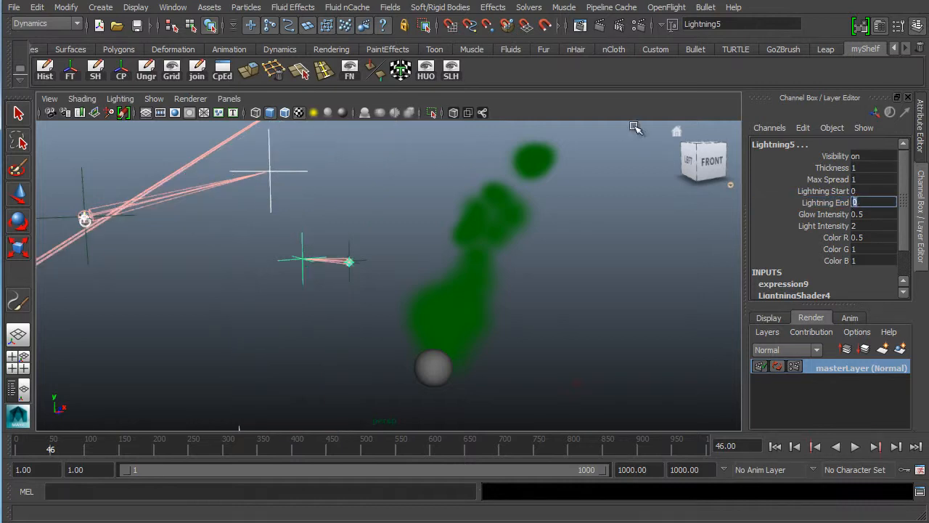
Return to frame 1 and key the Lightning End channel at 0 for the selected lightning groups
left_click(839, 193)
mouse_move(264, 284)
middle_mouse_down()
mouse_move(279, 289)
mouse_move(257, 299)
middle_mouse_up()
left_click(831, 202)
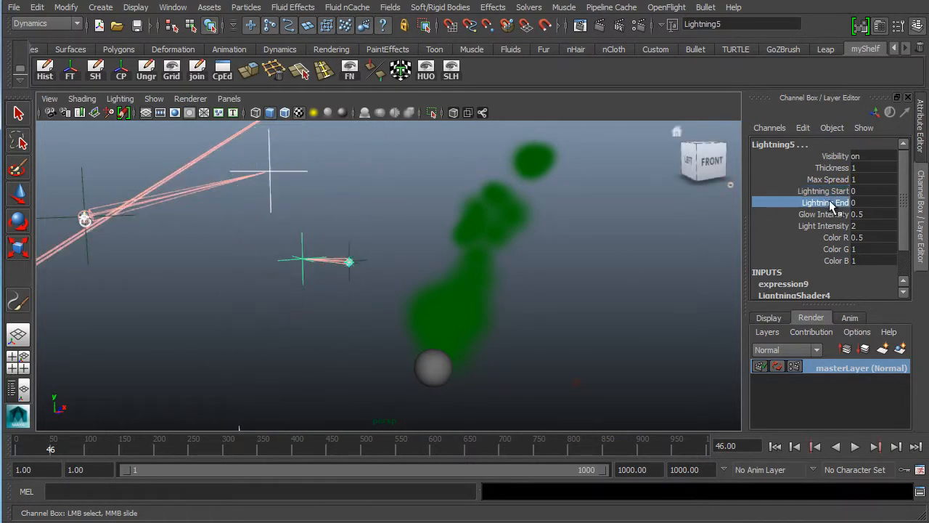
right_click(810, 206)
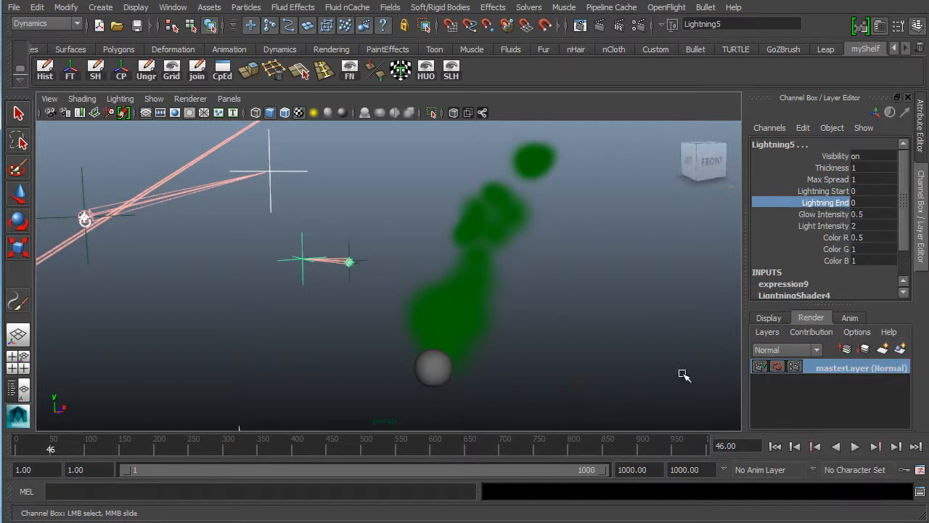
left_click(775, 446)
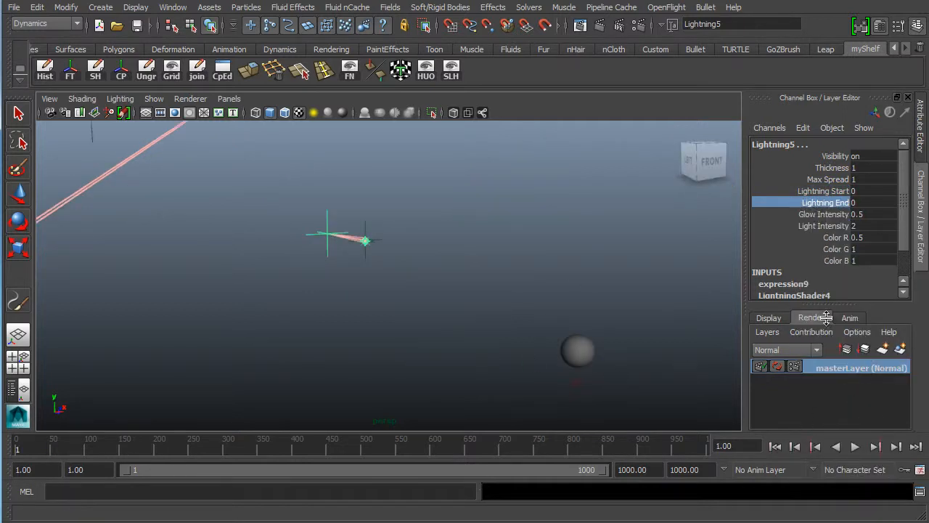
right_click(829, 207)
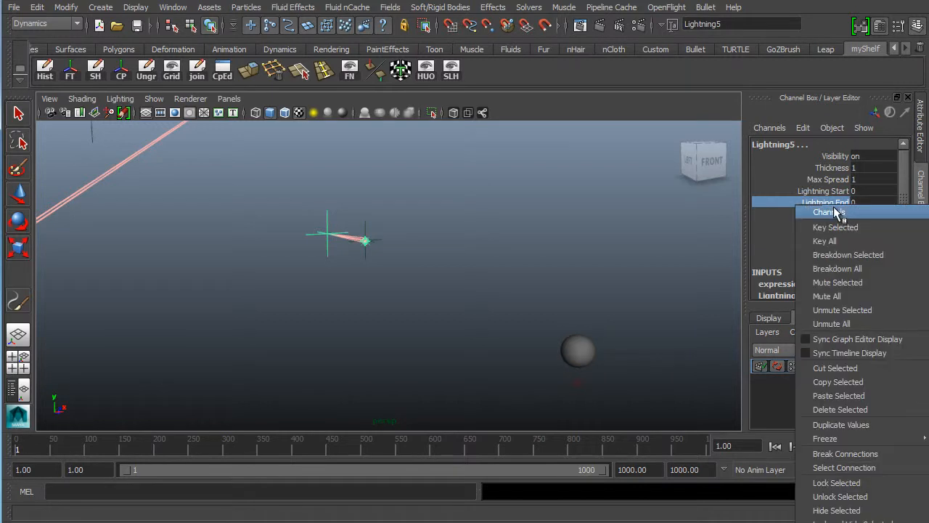
left_click(838, 226)
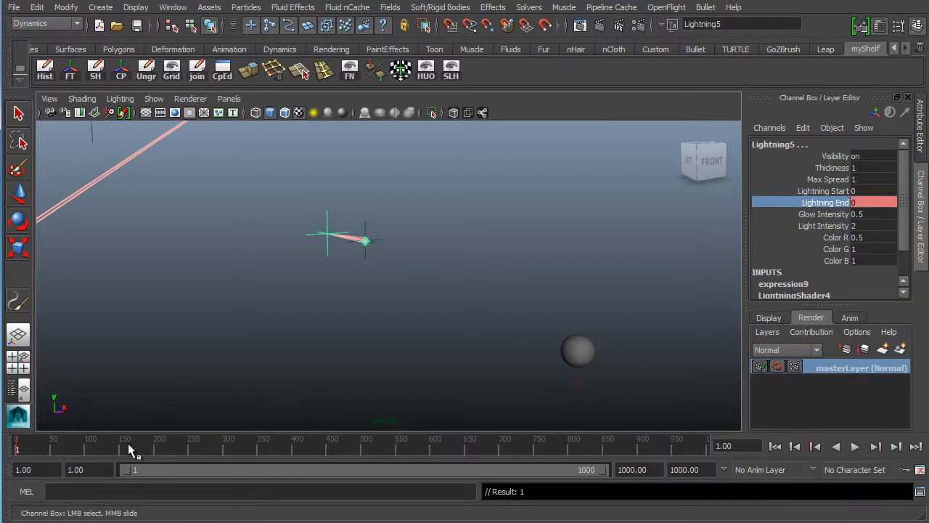
At frame 46, set Lightning End to 1 for the selected groups and key that channel
left_click_drag(61, 449, 51, 452)
middle_click_drag(264, 355, 437, 339, "alt")
right_click_drag(438, 338, 354, 347, "alt")
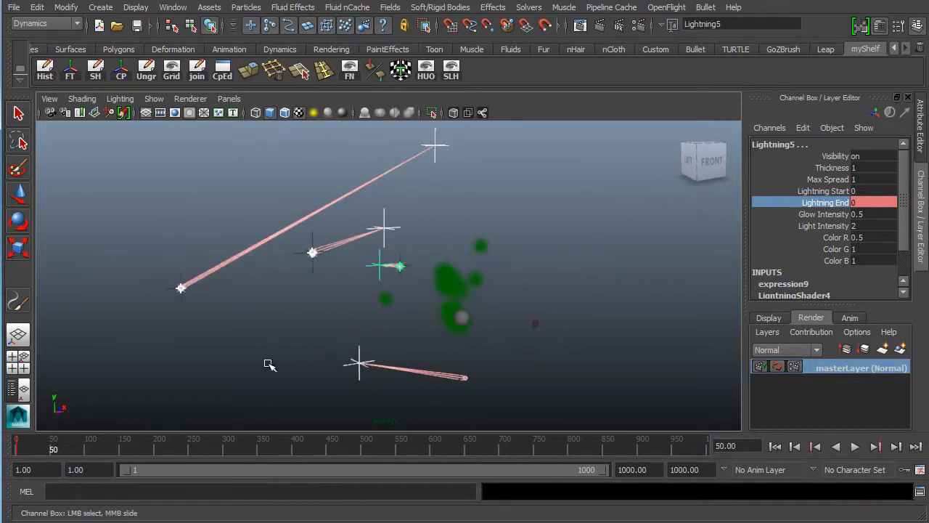
key("alt+v")
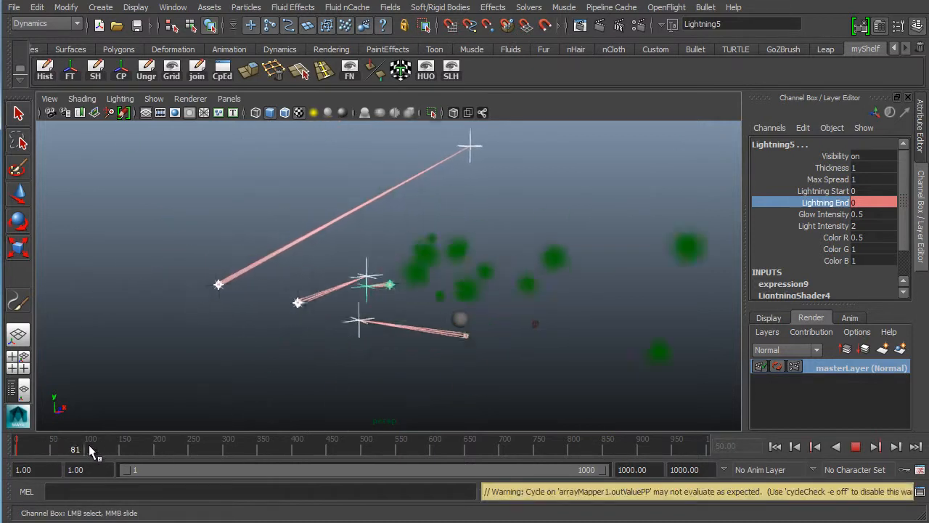
key("alt+v")
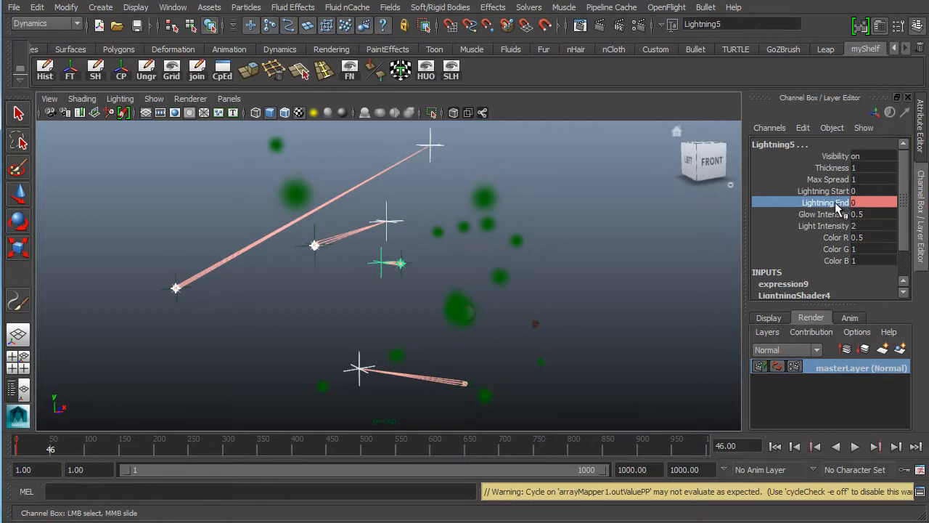
double_click(863, 202)
type("1")
key("Return")
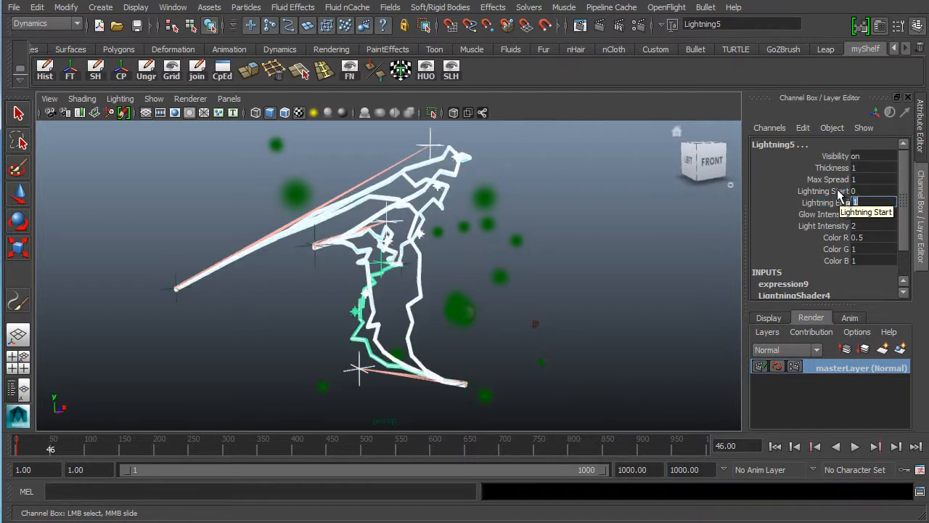
right_click(834, 206)
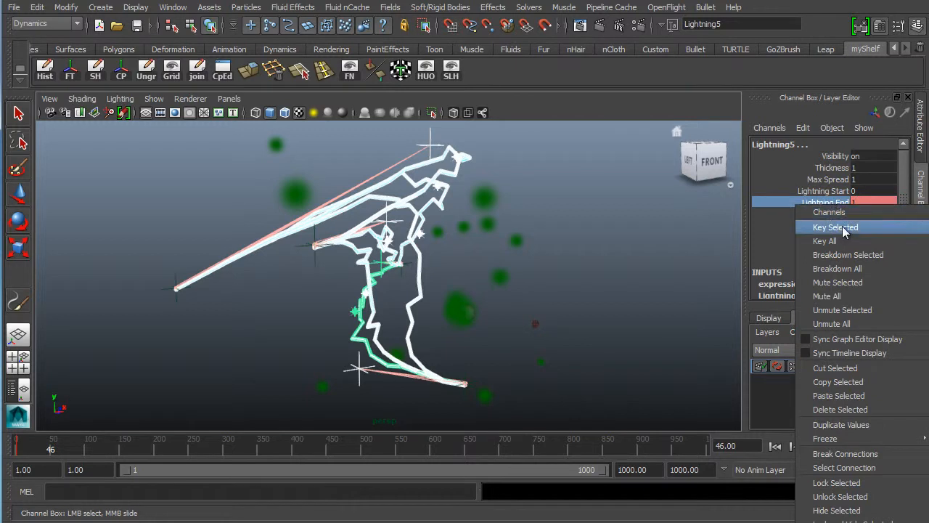
left_click(835, 227)
Play the growing bolts from the start, render frame 21, and resume playback up to frame 279
left_click(775, 446)
left_click(855, 446)
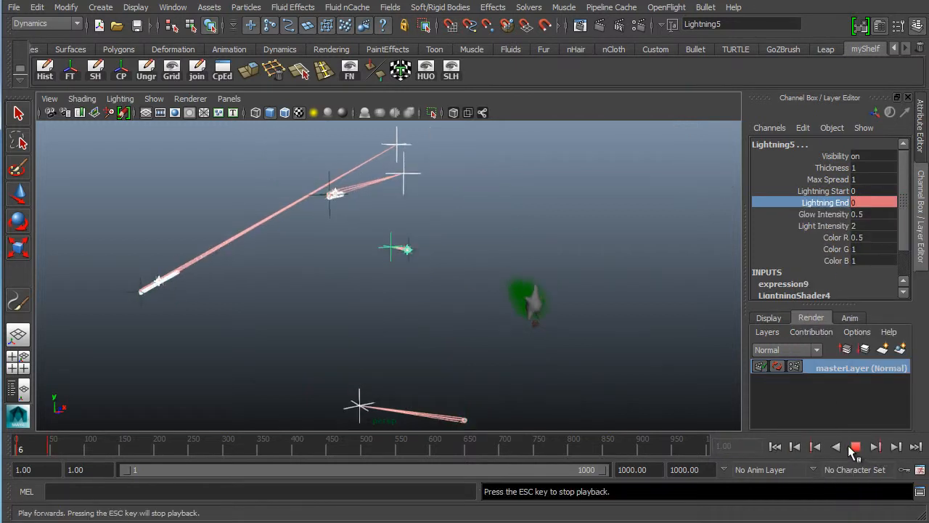
left_click(855, 446)
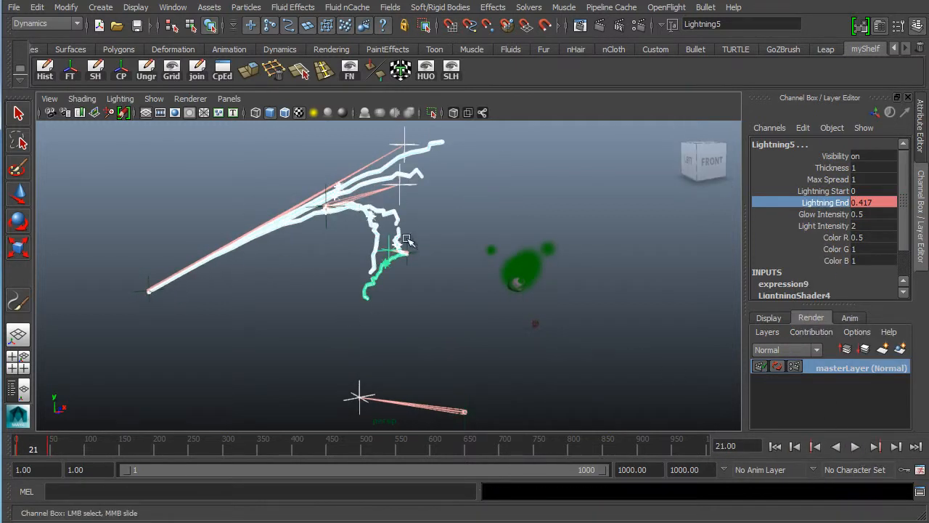
left_click(615, 25)
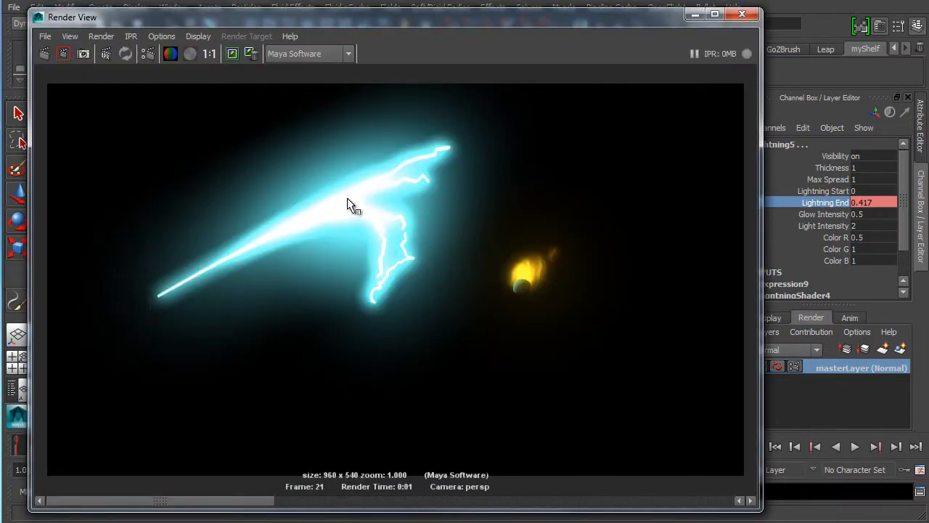
left_click(740, 16)
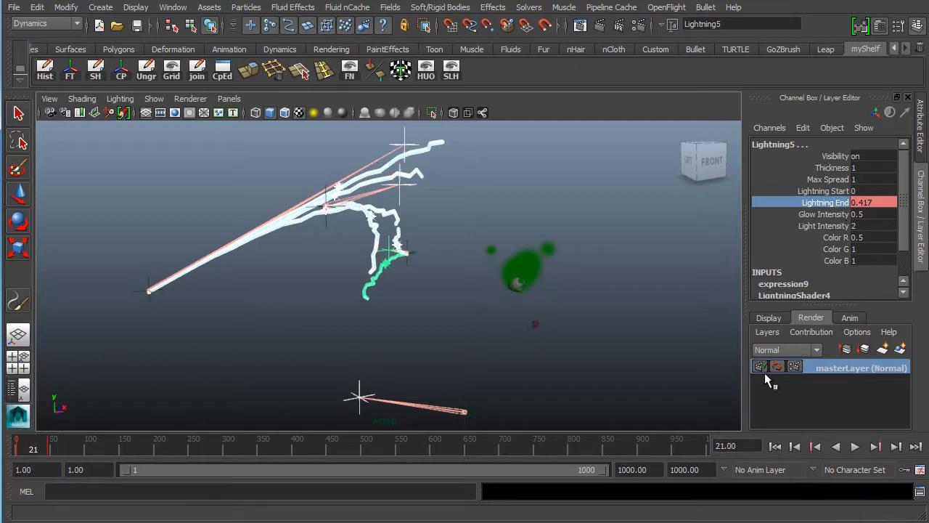
left_click(855, 447)
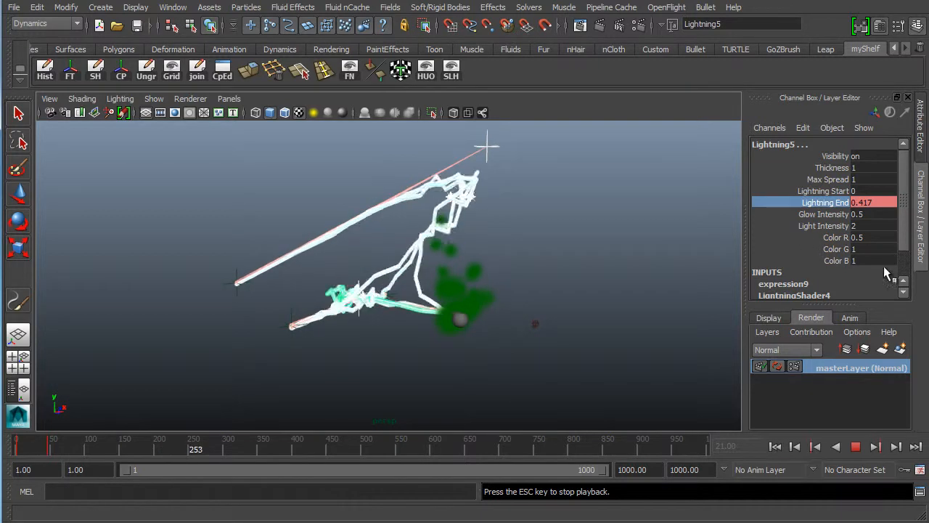
left_click(856, 447)
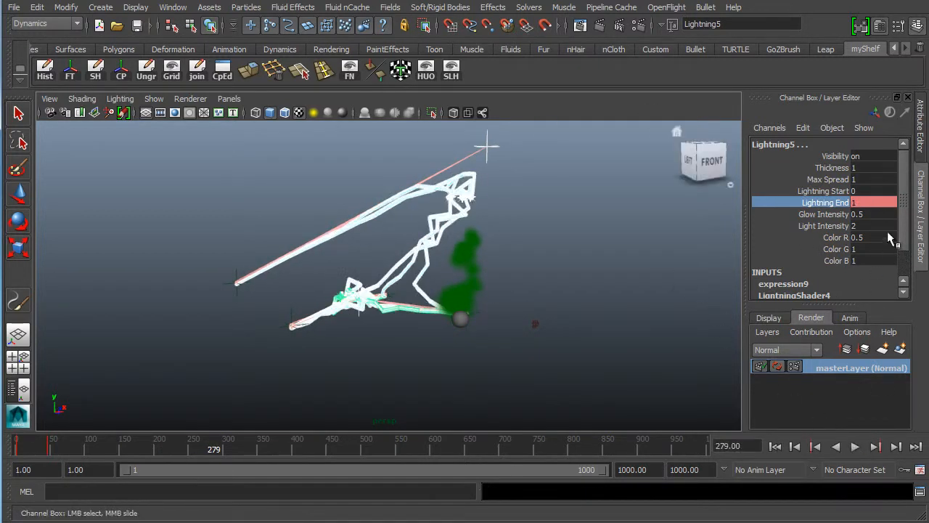
Color the selected bolts pure red with Color R 1, Color G 0 and Color B 0
scroll(908, 239, "down", 1)
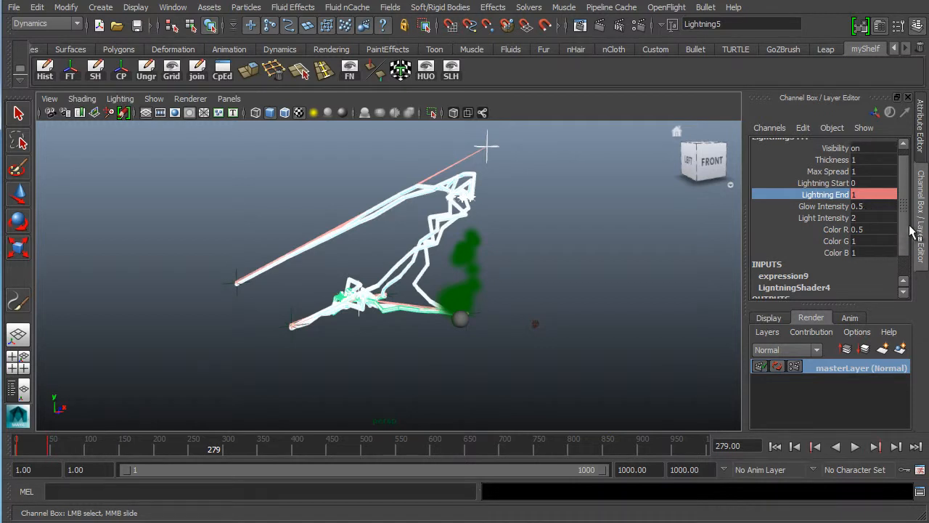
double_click(870, 230)
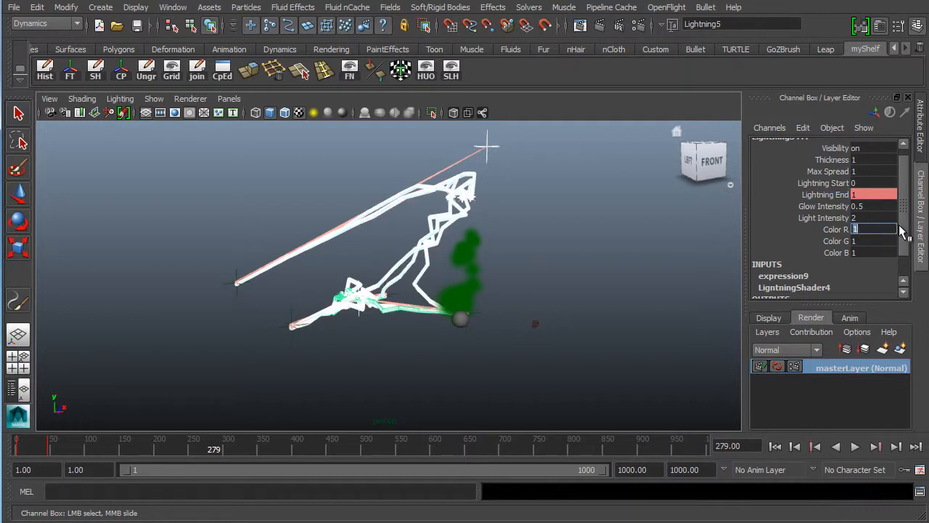
double_click(874, 241)
type("0")
key("Tab")
type("0")
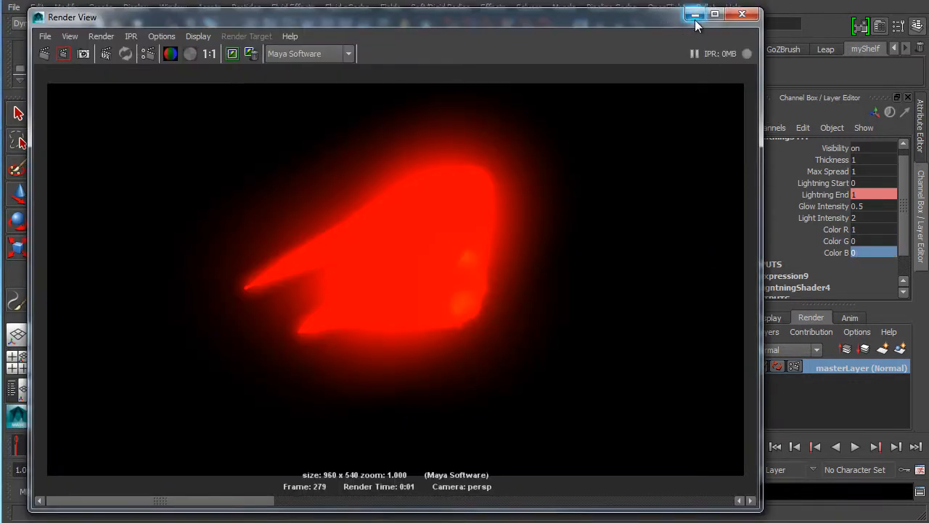
Set Color G and Color B to 0.5 and render the bolts again with the softer red
double_click(880, 240)
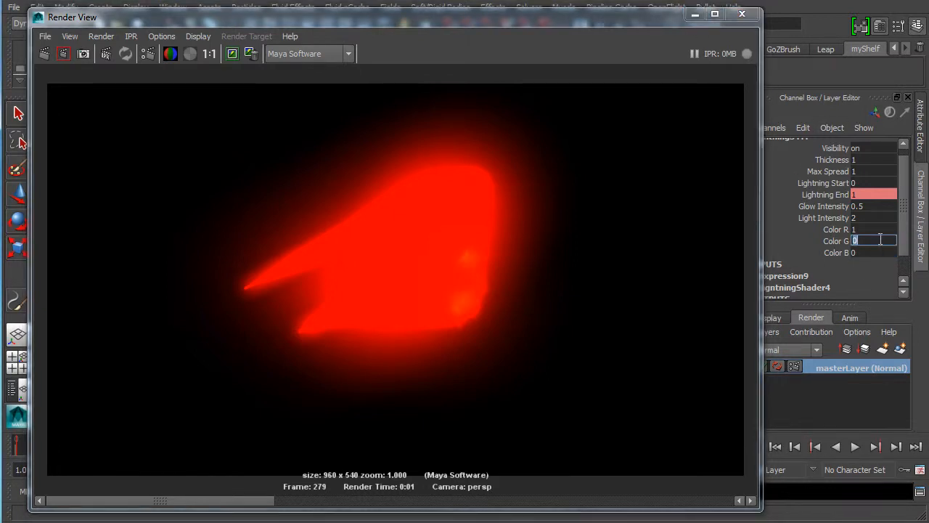
key("Tab")
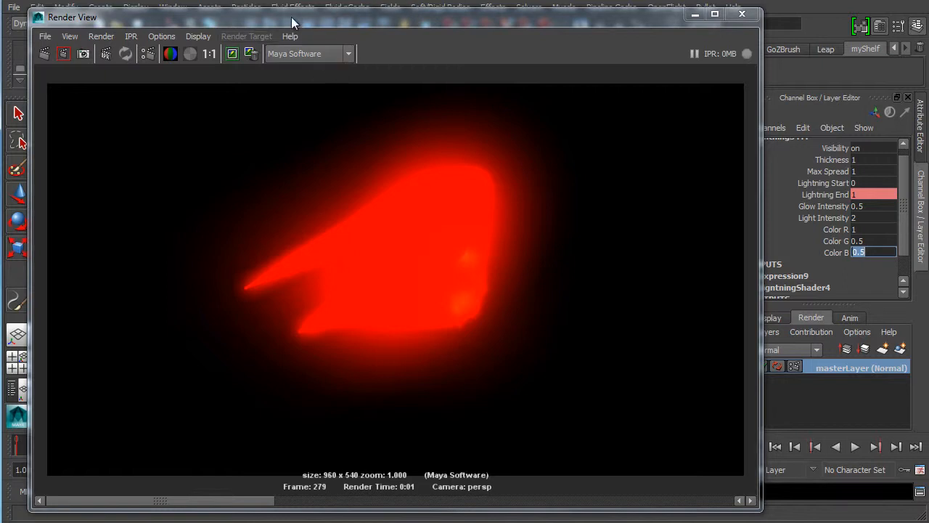
left_click(67, 55)
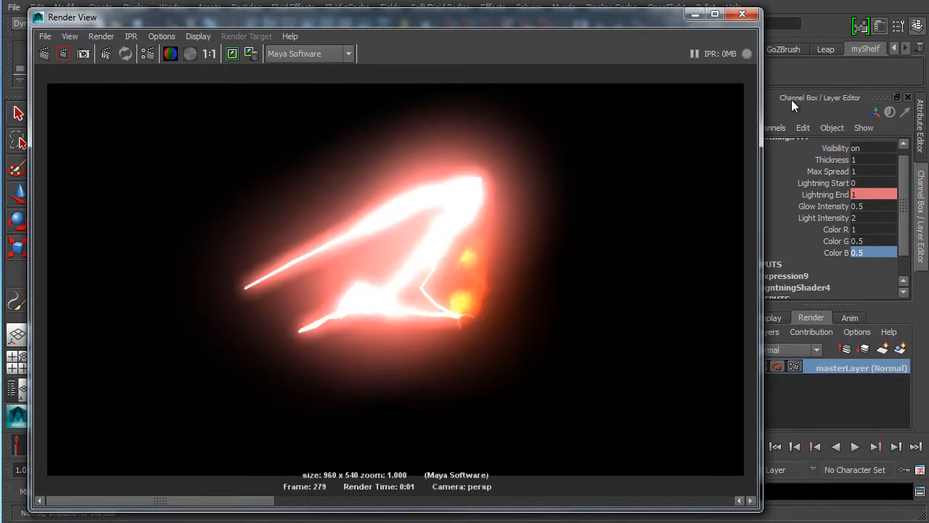
left_click(695, 14)
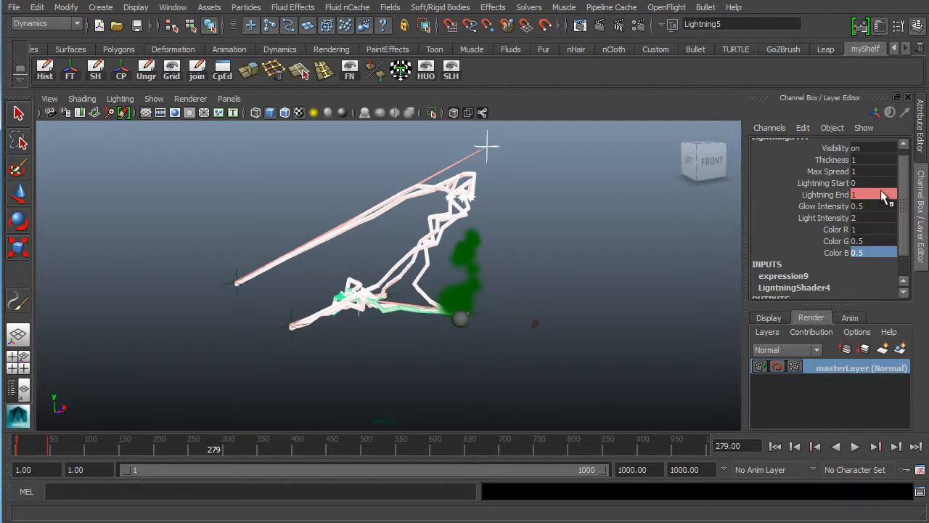
Set Color R, G and B together to 0.25 and key the three channels at frame 279
left_click(867, 229)
left_click_drag(877, 238, 877, 252)
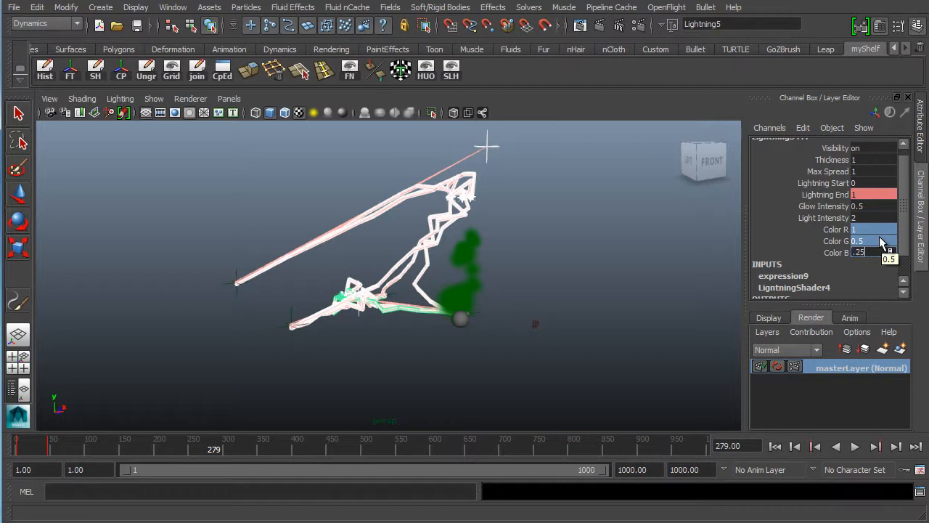
type(".25")
key("Return")
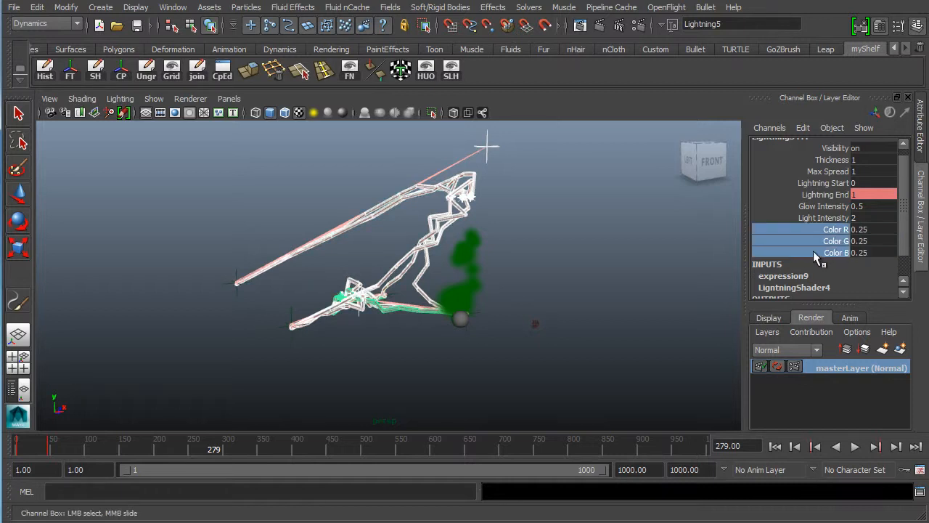
right_click(826, 245)
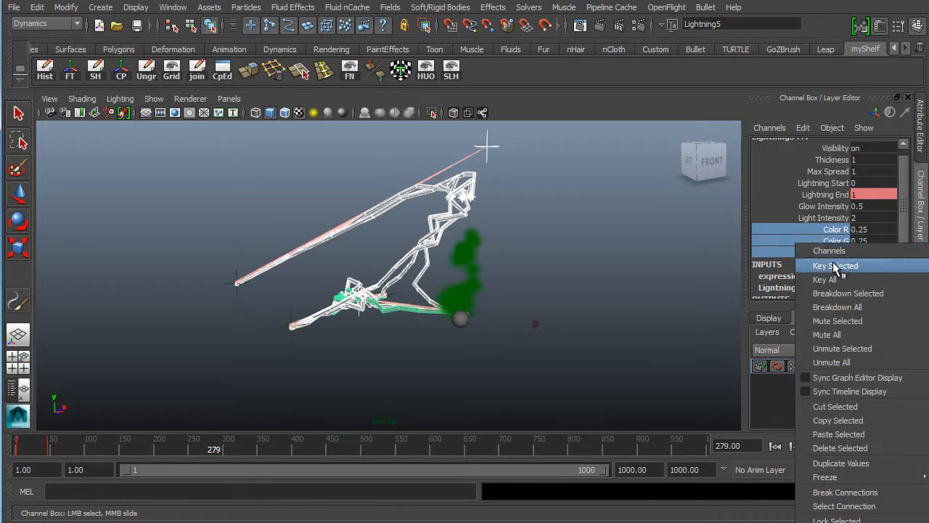
left_click(839, 265)
At frame 1, set Color R, G and B to 1 and key the three channels
left_click_drag(215, 450, 16, 446)
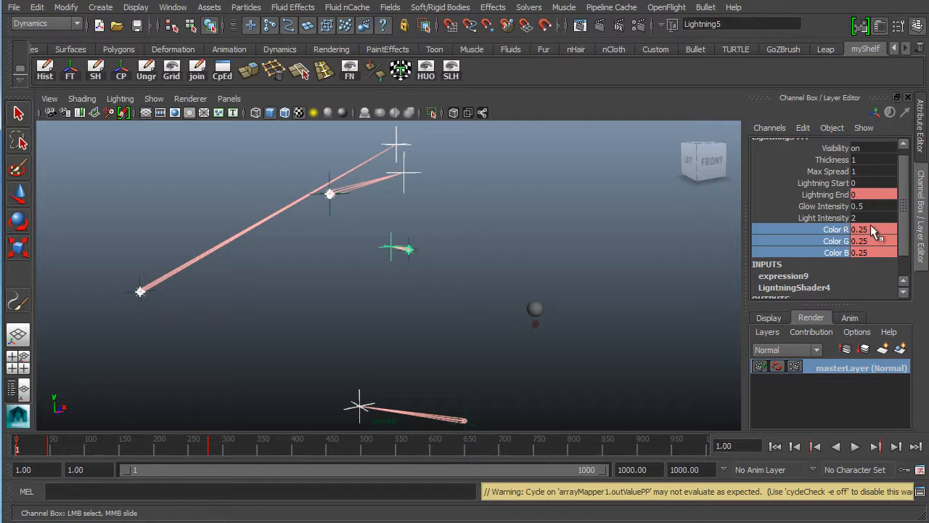
left_click_drag(874, 231, 824, 251)
type("1")
key("Return")
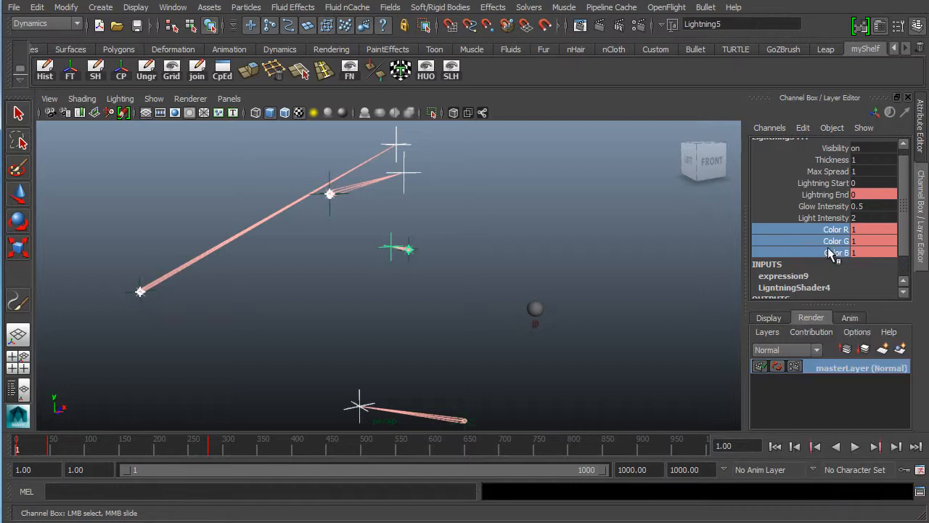
right_click(832, 252)
left_click(830, 265)
Play the animation, go to frame 52 and set the bolts' Color G and Color B to 0.25
key("alt+v")
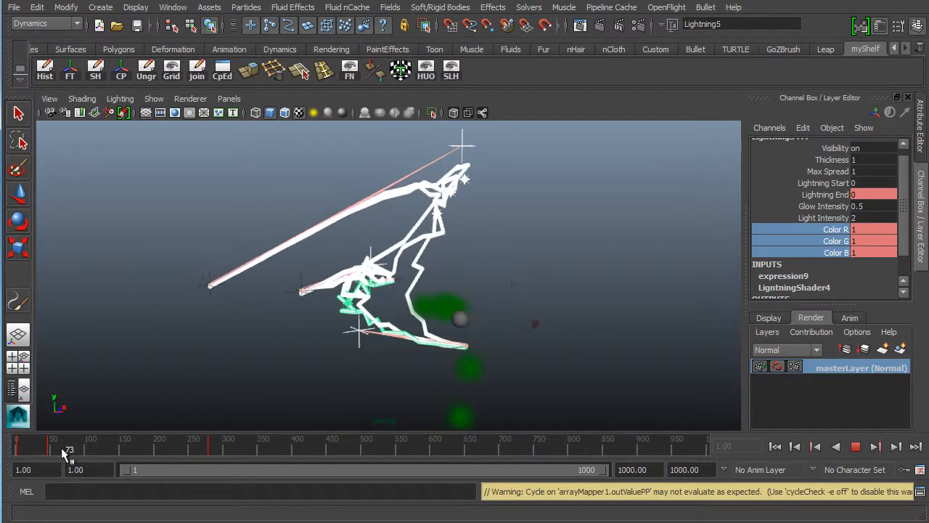
left_click(54, 450)
left_click(882, 229)
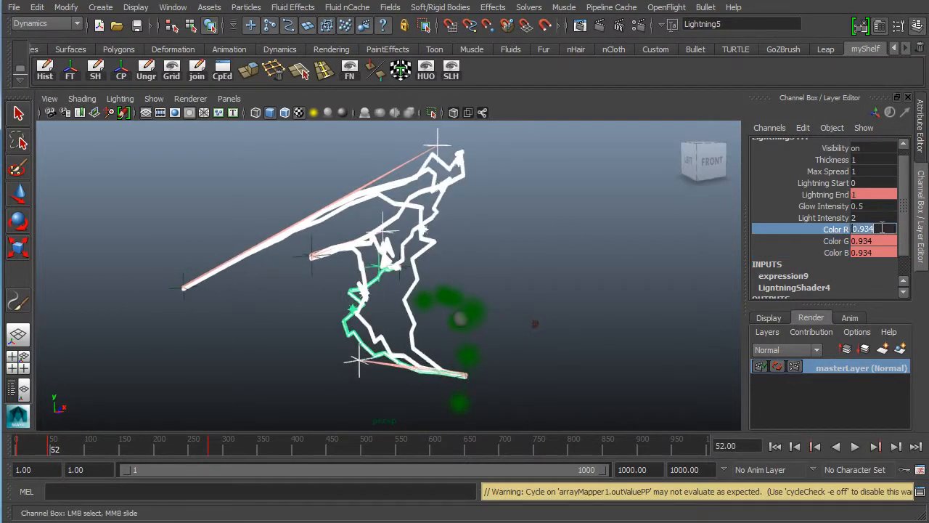
left_click(880, 241)
type(".25")
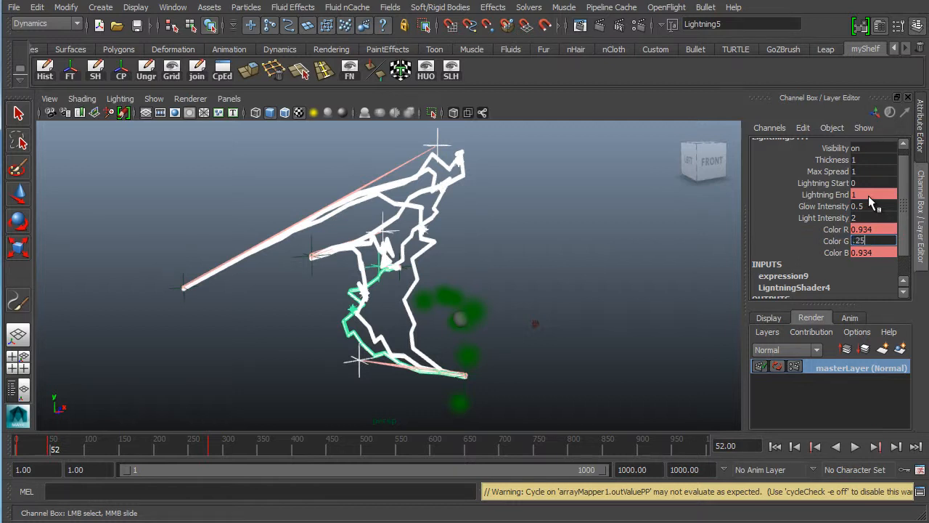
key("Tab")
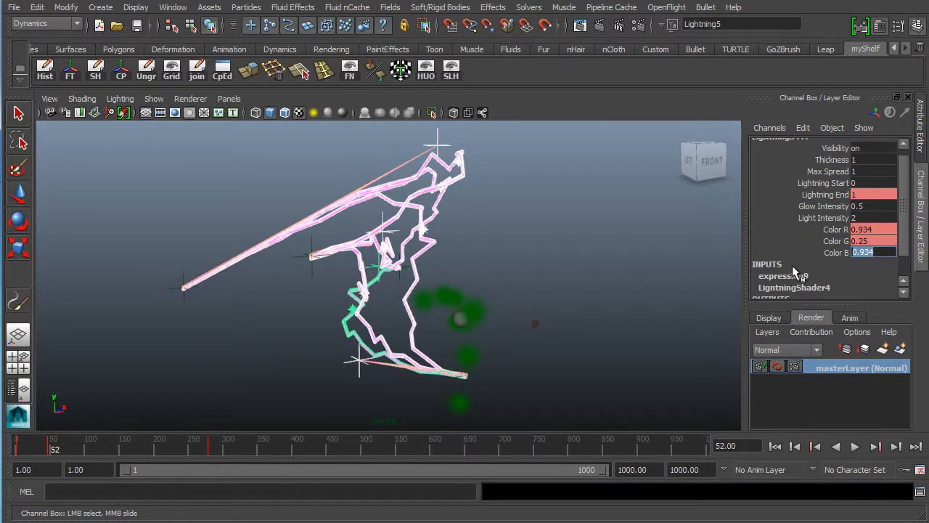
type(".25")
key("Return")
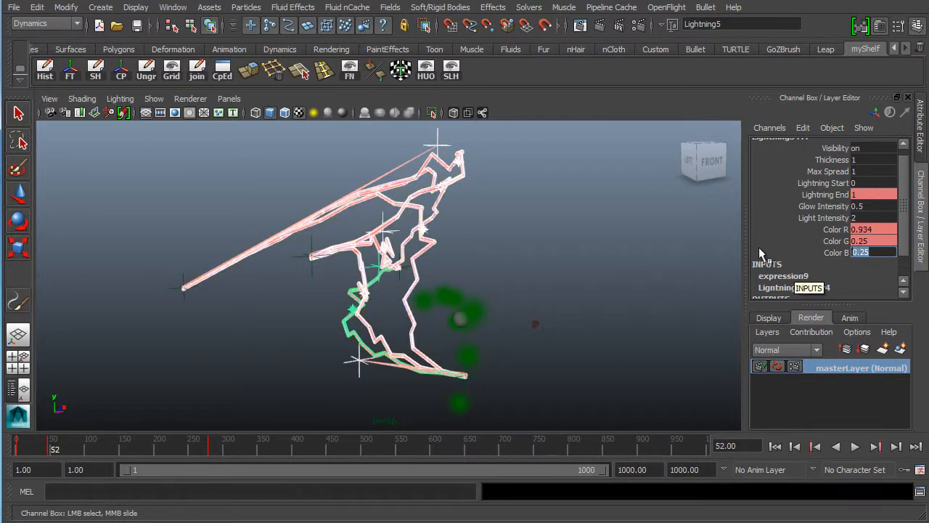
Key the Color R, Color G and Color B channels at frame 52
left_click_drag(831, 230, 831, 252)
right_click(831, 254)
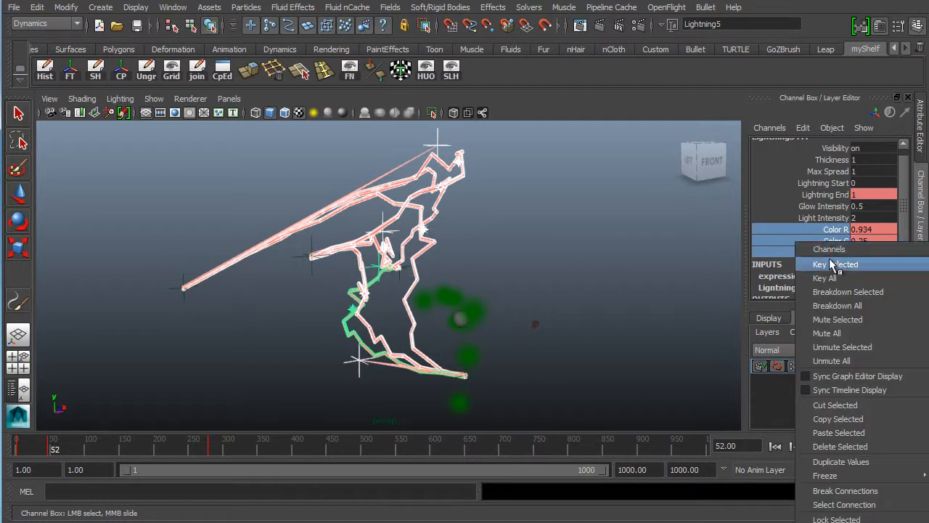
left_click(832, 264)
right_click(817, 246)
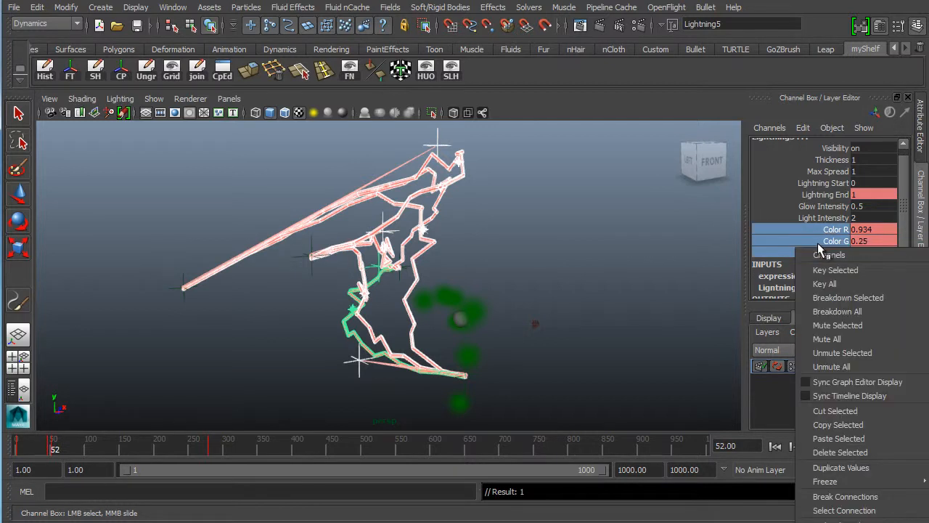
left_click(871, 270)
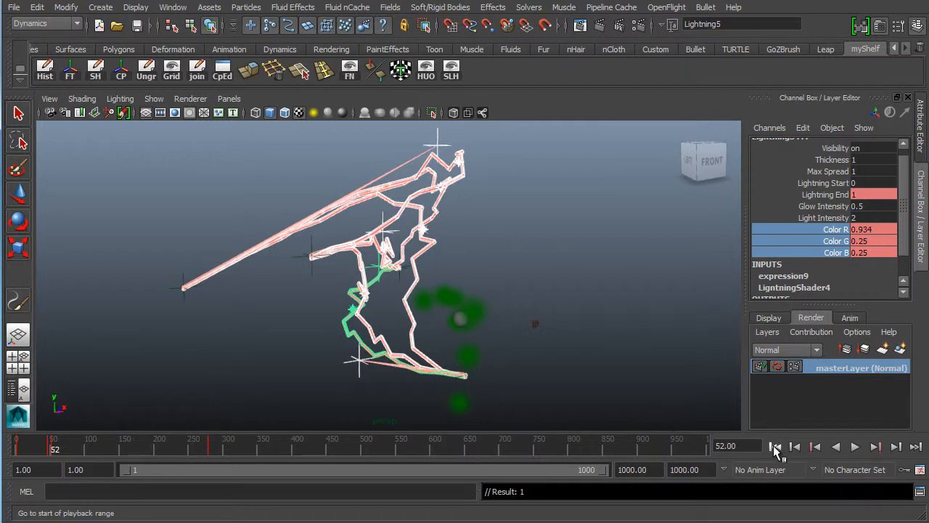
Play the animation from the start to frame 26, render the bolts there and keep the image in the Render View
left_click(775, 446)
left_click(855, 447)
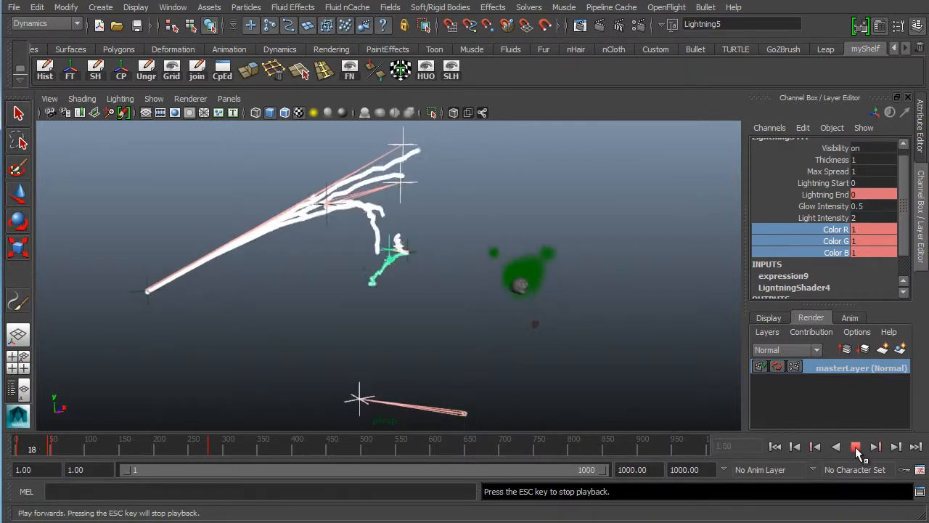
left_click(855, 446)
left_click(613, 26)
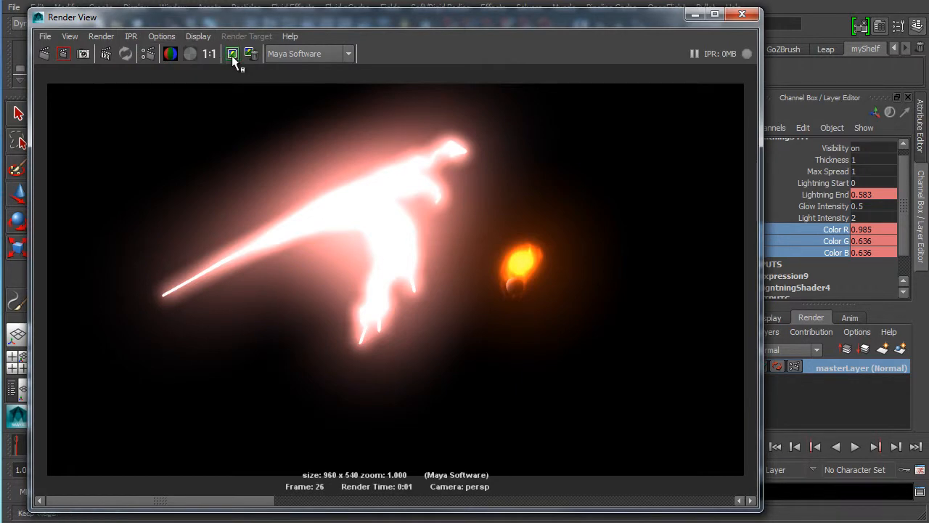
left_click(233, 55)
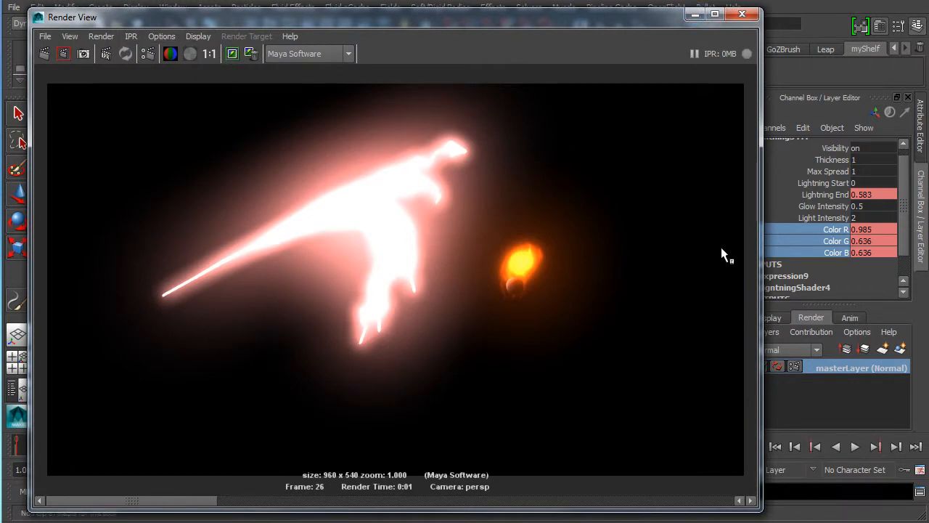
left_click(694, 14)
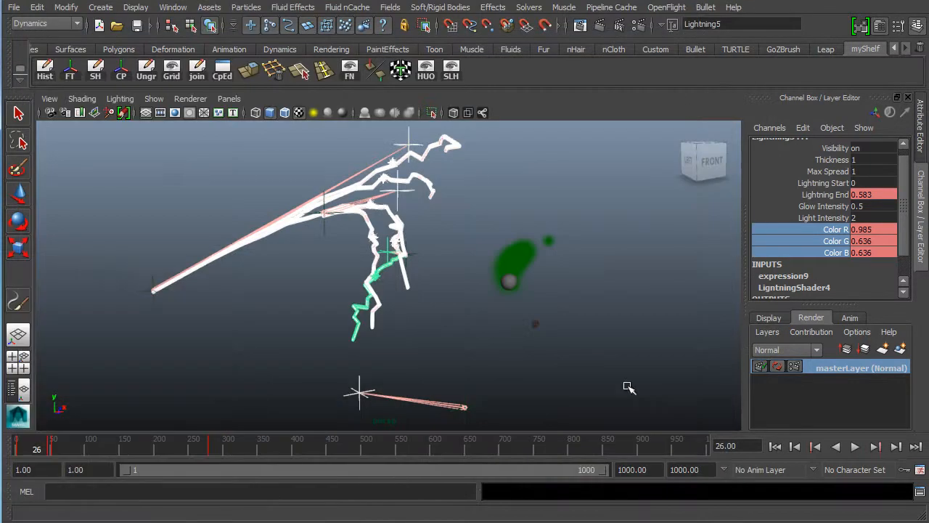
Continue playback to frame 186, render the bolts and keep that image for comparison with the earlier renders
left_click(855, 446)
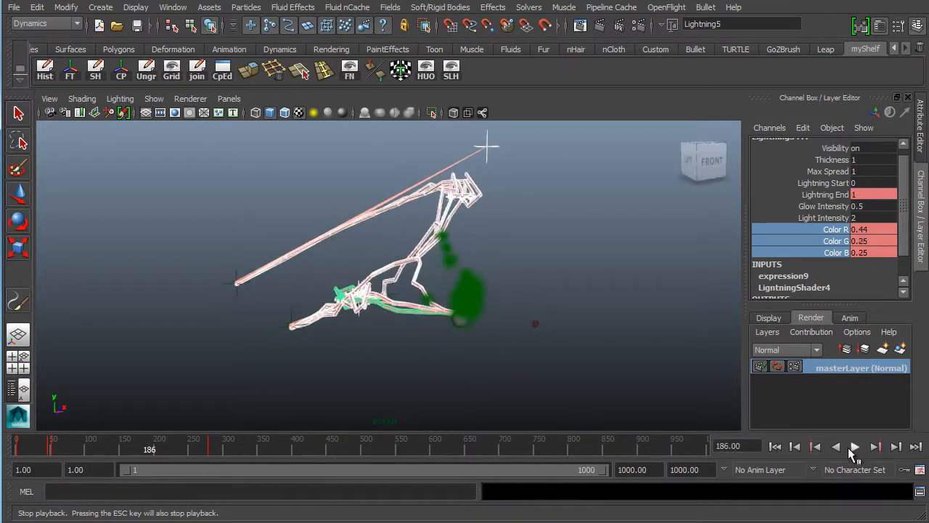
left_click(855, 446)
left_click(599, 25)
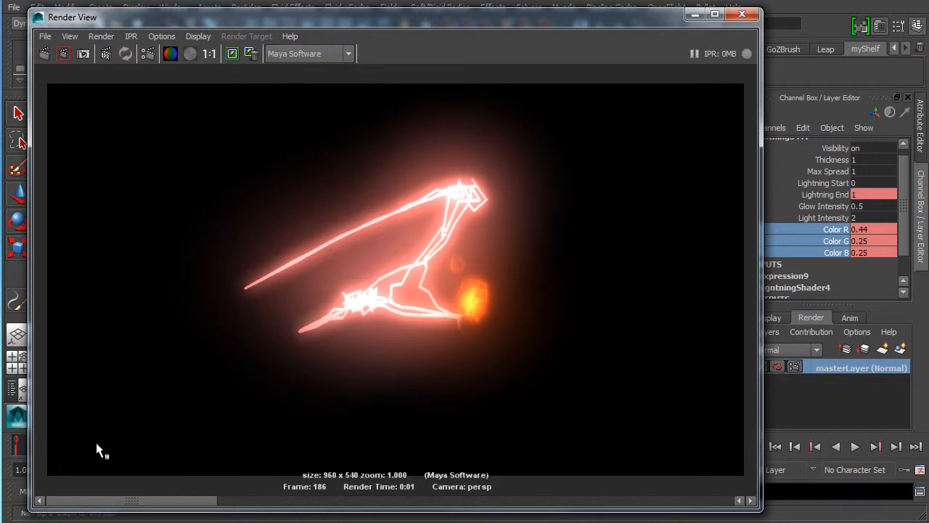
left_click(312, 503)
left_click_drag(312, 503, 238, 498)
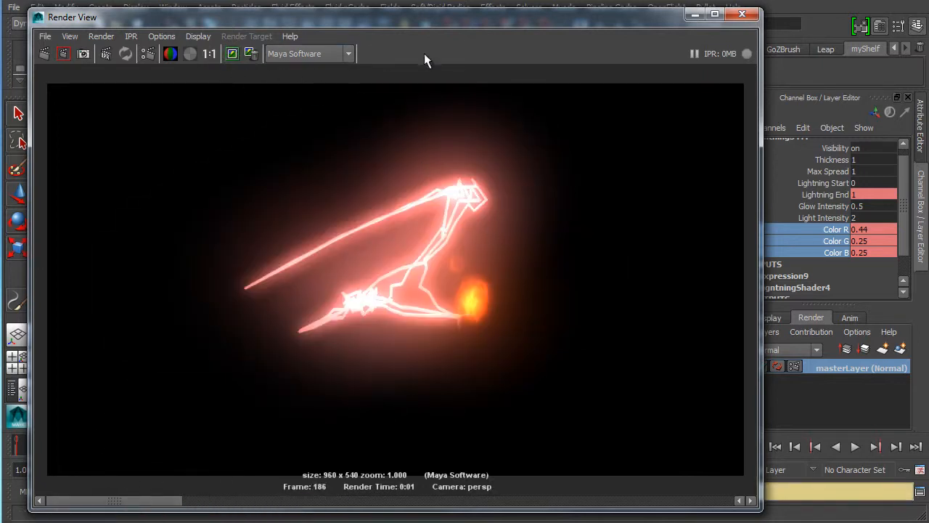
left_click(695, 14)
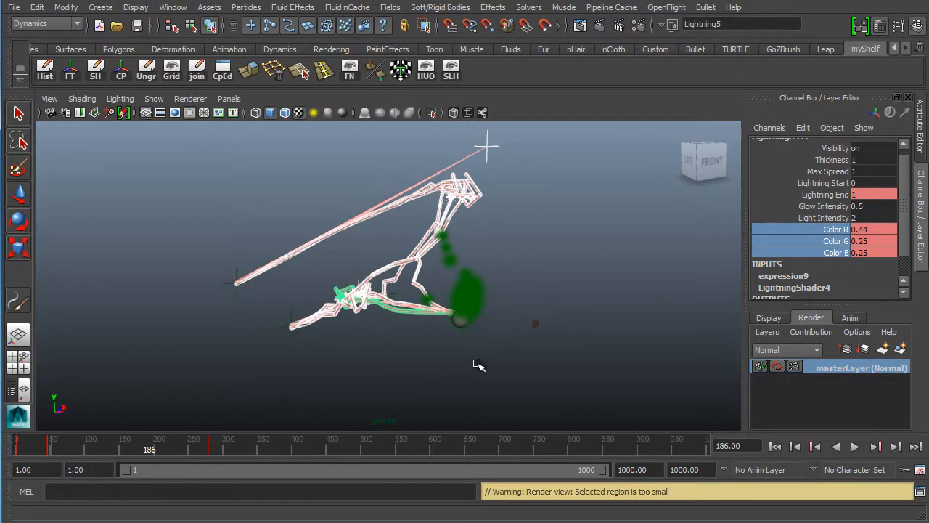
Move to frame 206 and set the bolts' Color G and Color B to 0.75
left_click_drag(873, 241, 872, 252)
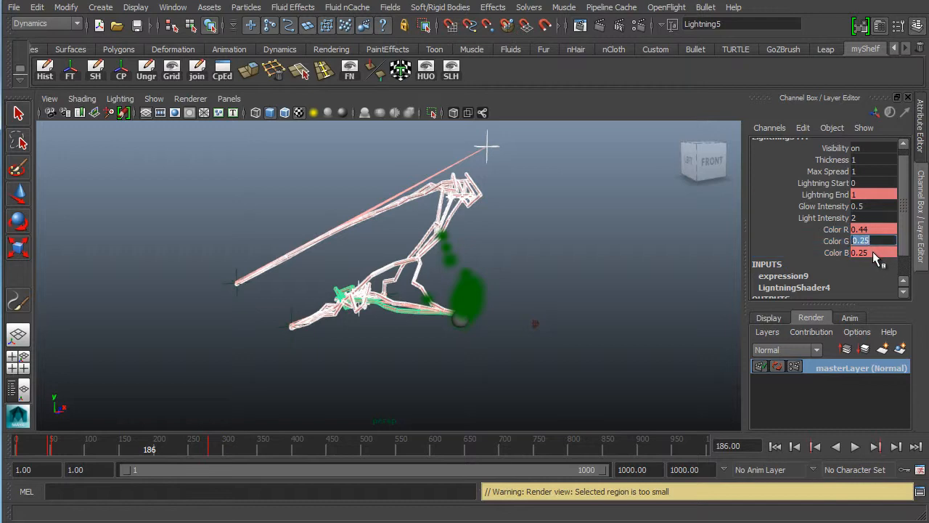
left_click(877, 252)
left_click_drag(204, 450, 160, 448)
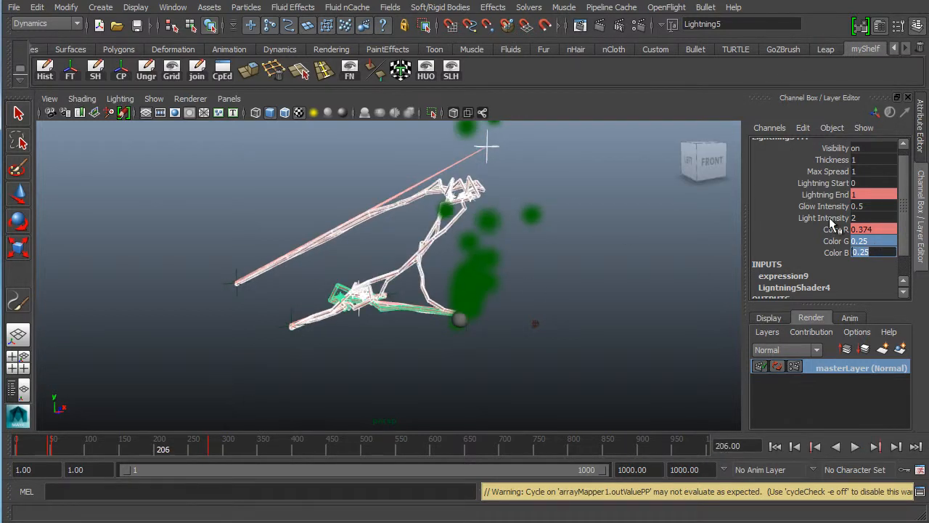
key("Return")
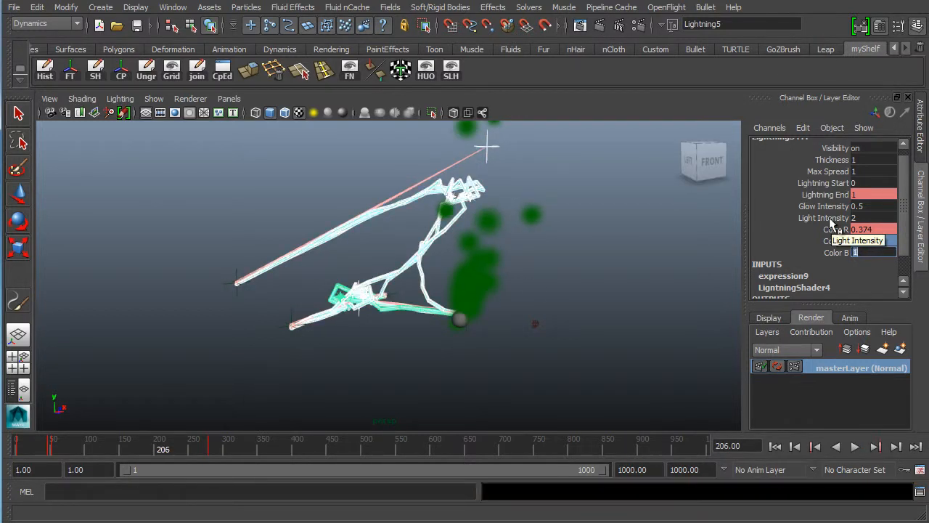
left_click(868, 241)
left_click_drag(869, 244, 865, 251)
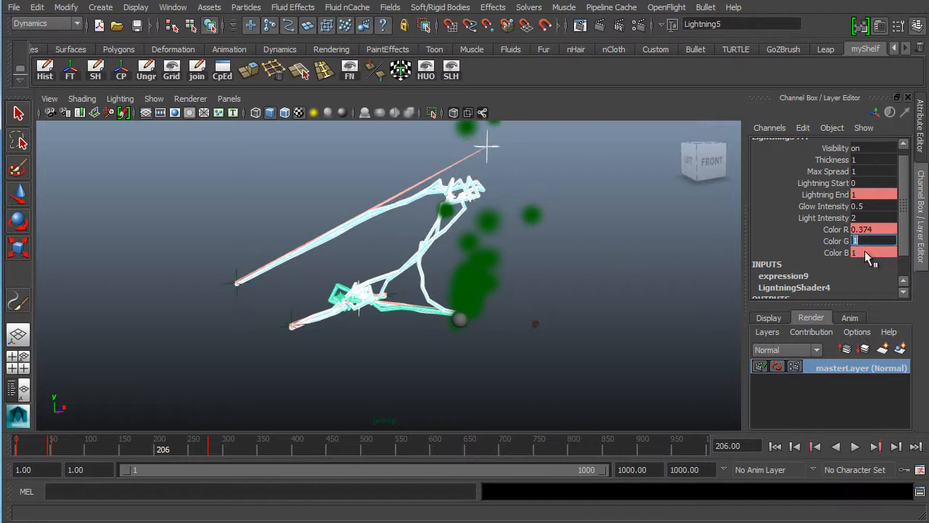
type(".75")
key("Return")
Key the Color R, Color G and Color B channels at frame 206
left_click_drag(842, 228, 821, 252)
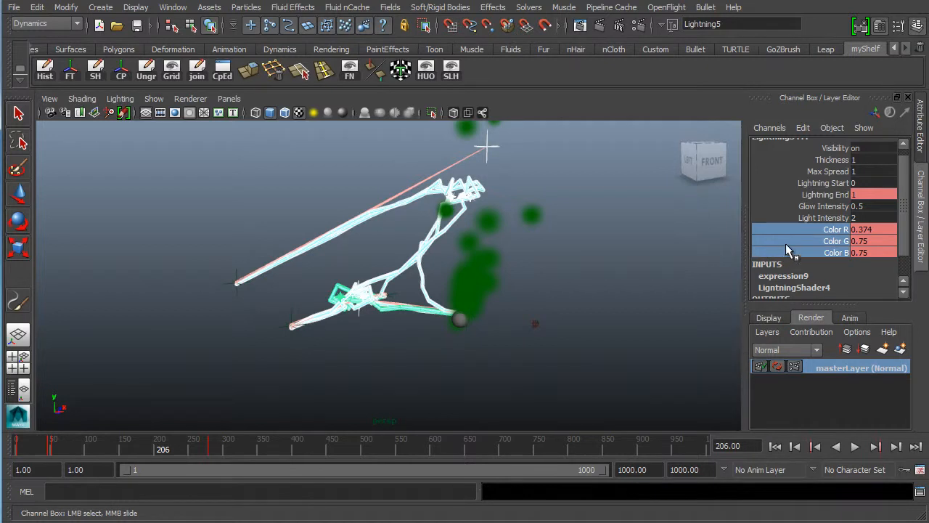
right_click(790, 249)
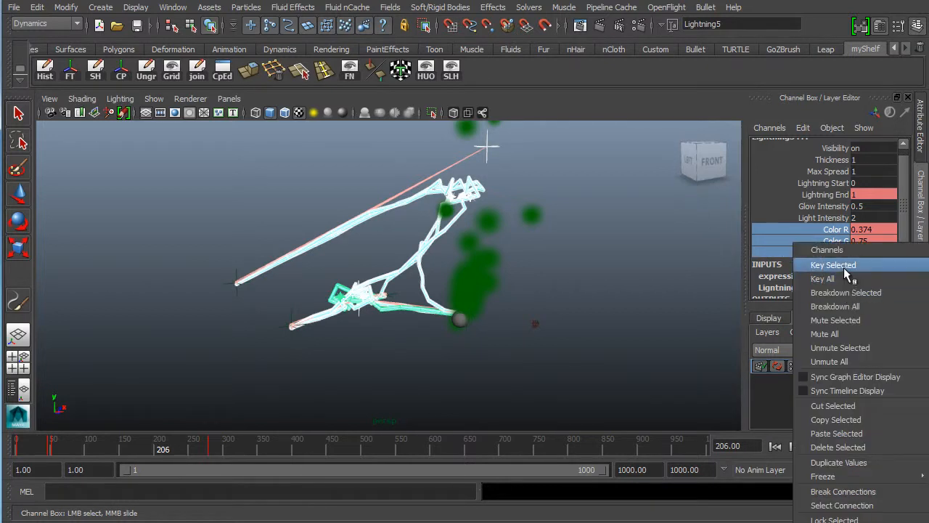
left_click(834, 265)
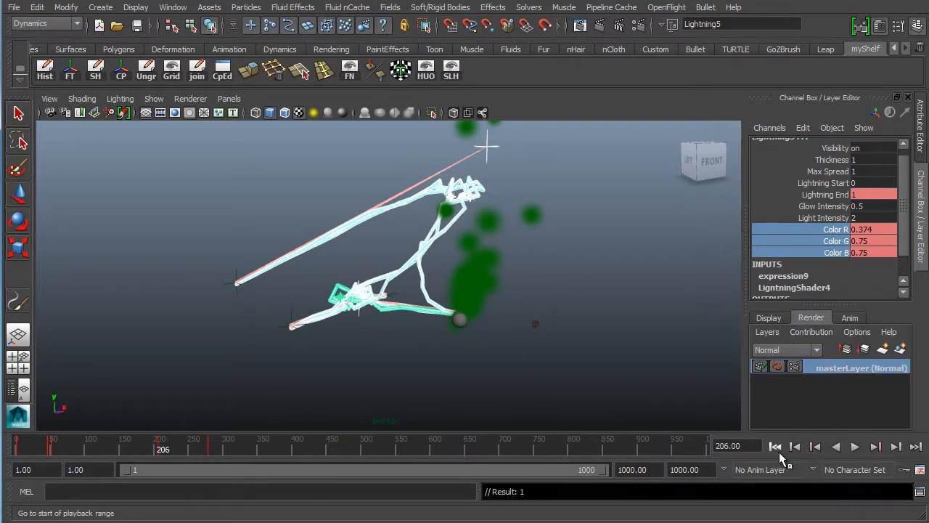
Play the animation from frame 86 to 139, render the bolts and compare the result with the kept frame 186 image
left_click(78, 444)
left_click(855, 447)
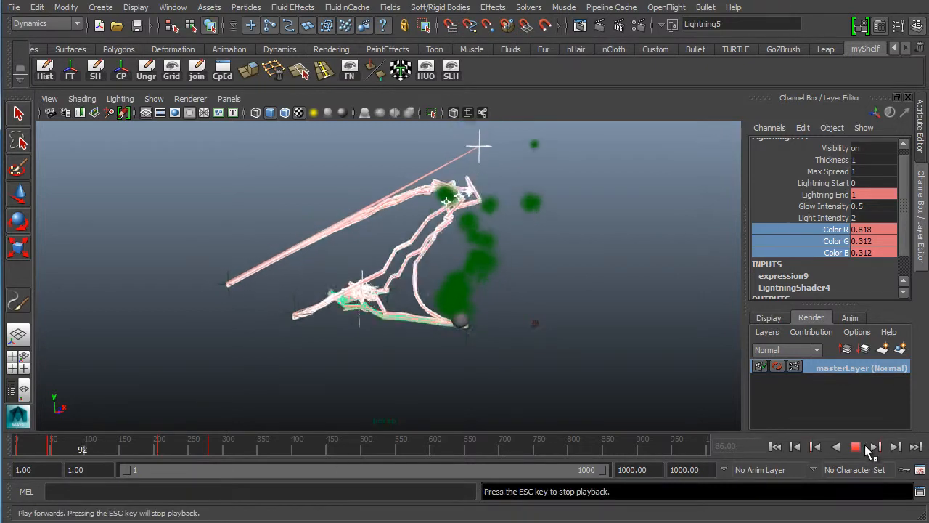
left_click(856, 447)
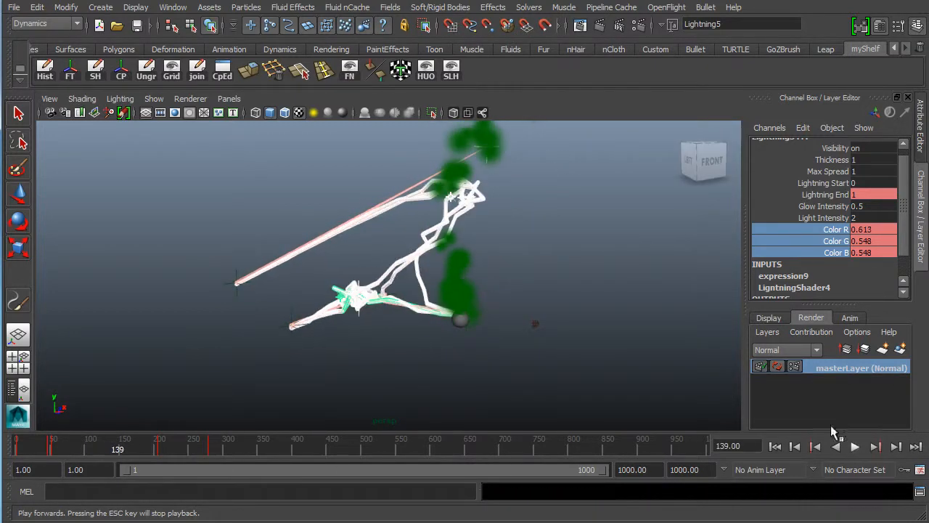
left_click(596, 25)
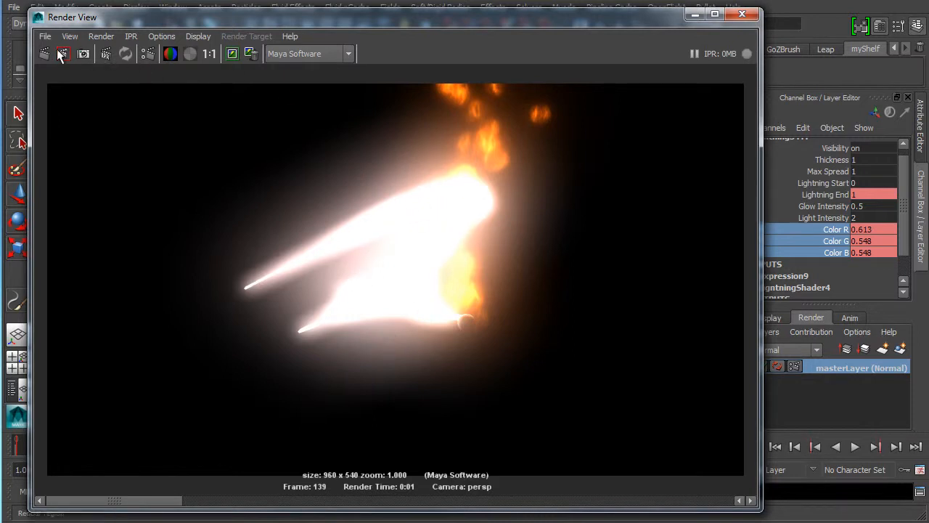
left_click(237, 501)
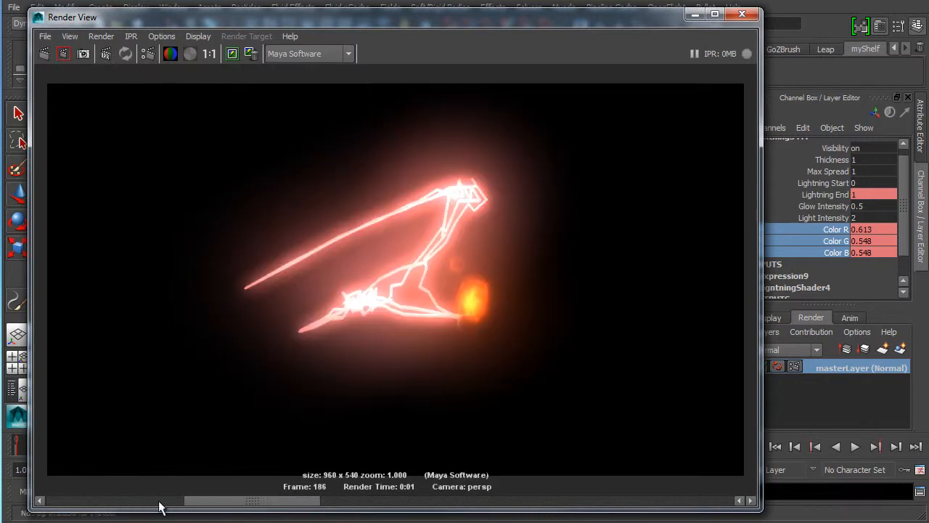
left_click(155, 501)
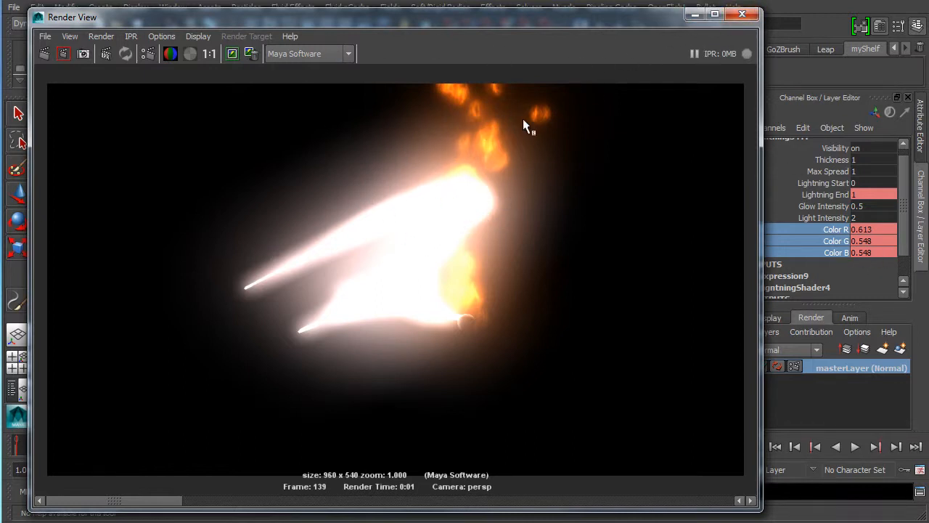
left_click(697, 16)
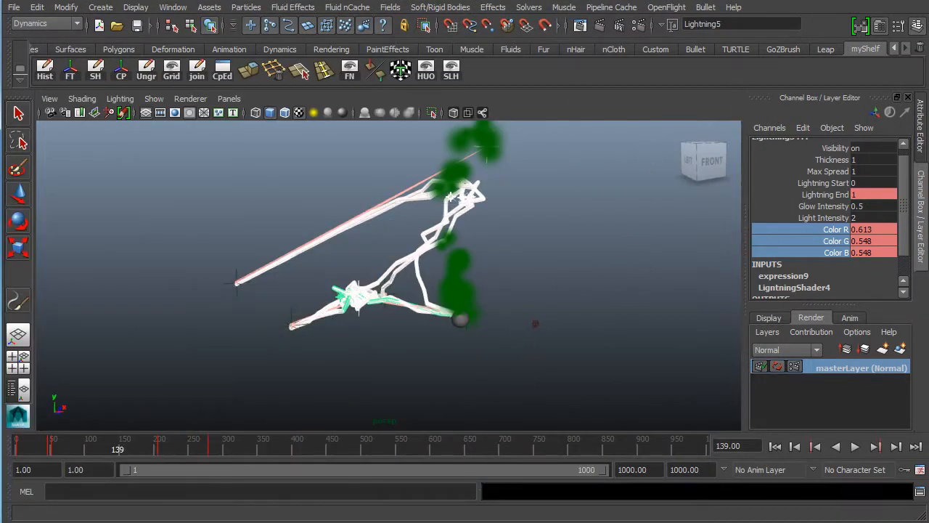
Continue playback to frame 230, keep the previous render and render the bolts at this frame
left_click(855, 447)
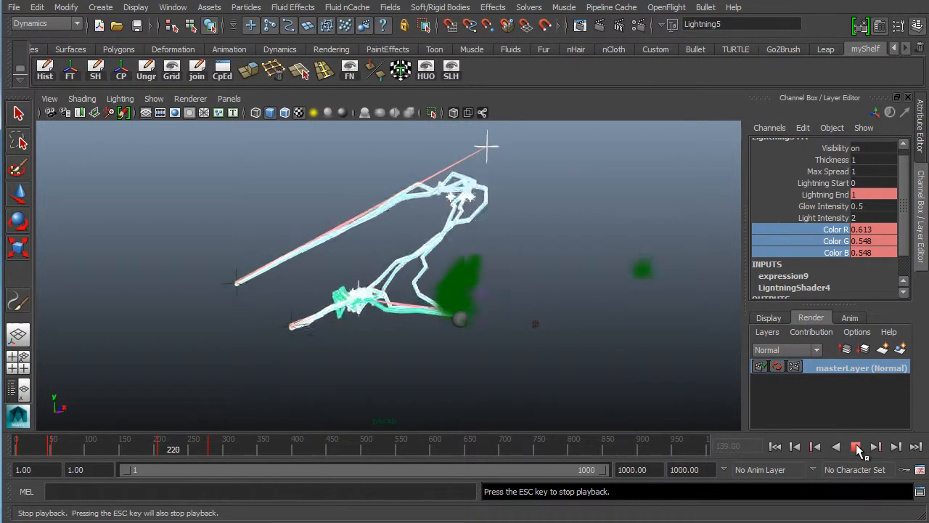
left_click(856, 446)
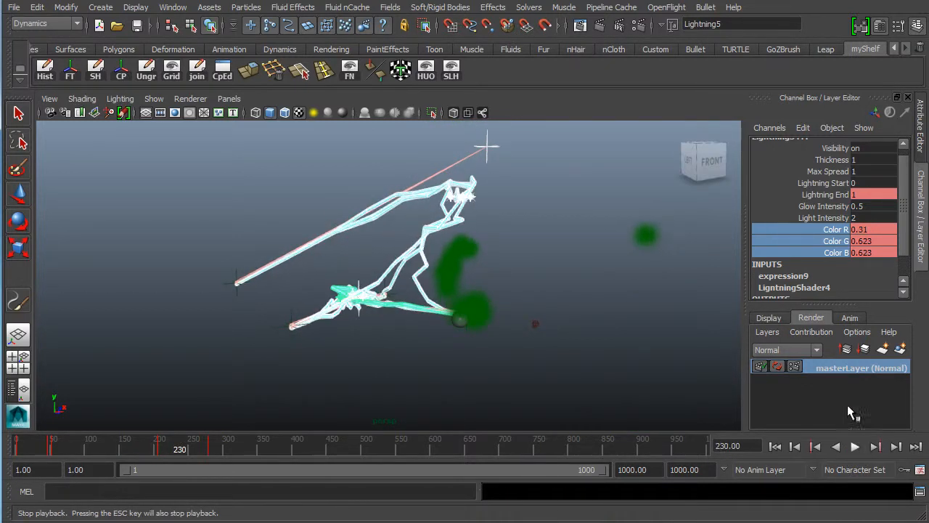
left_click(581, 25)
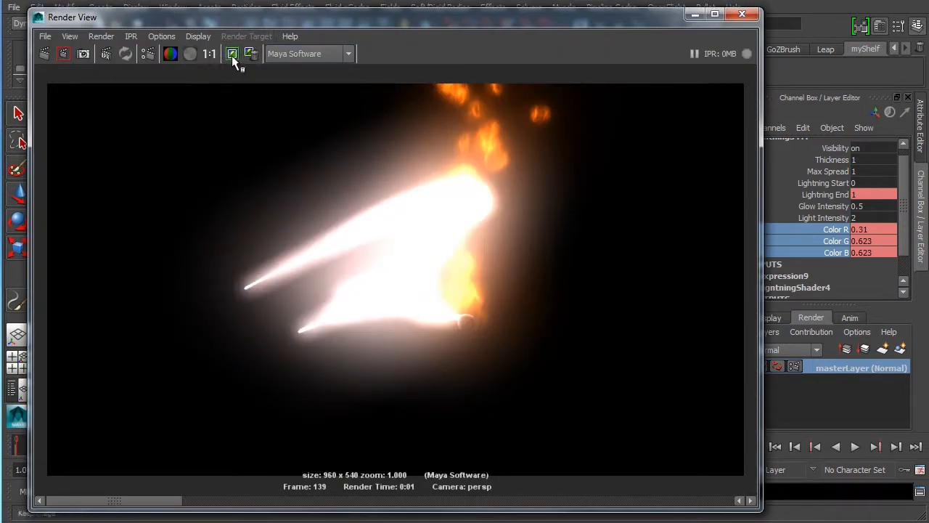
left_click(44, 53)
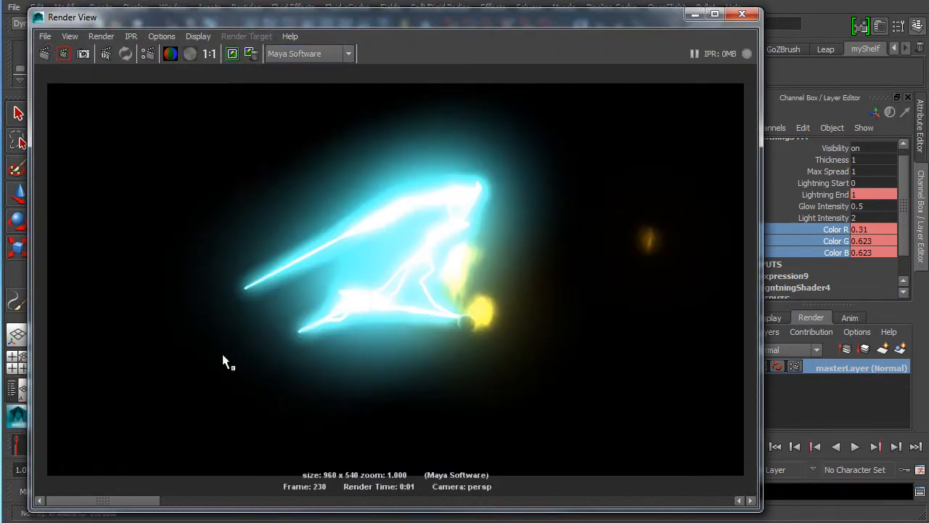
mouse_move(108, 498)
left_mouse_down()
mouse_move(358, 498)
mouse_move(176, 492)
mouse_move(49, 504)
mouse_move(366, 507)
mouse_move(117, 487)
mouse_move(133, 481)
mouse_move(228, 501)
mouse_move(117, 492)
mouse_move(123, 498)
left_mouse_up()
Set the bolts' Light Intensity to 0.5 and render frame 230 again
double_click(866, 214)
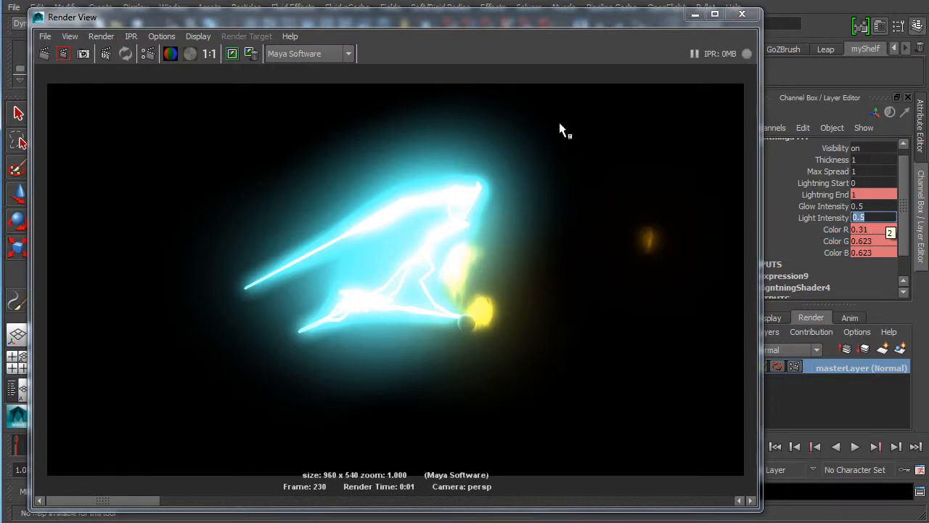
key("Return")
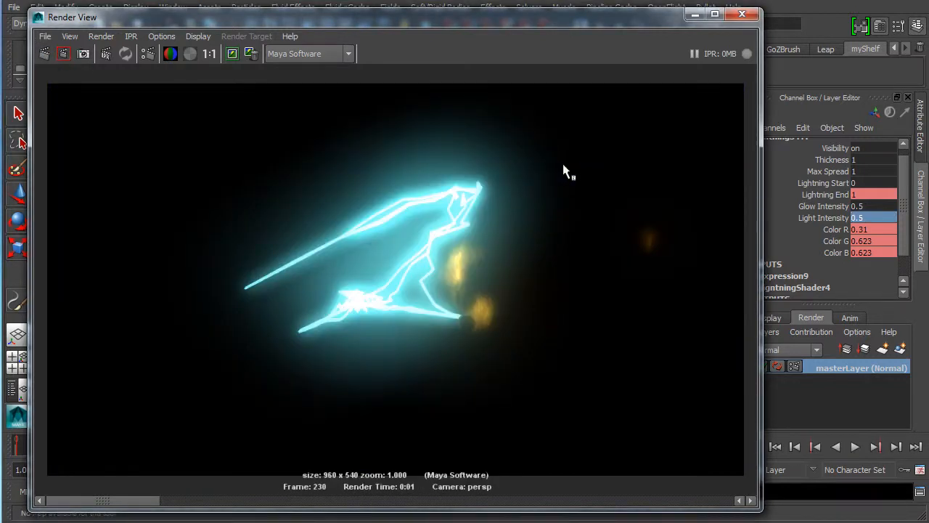
Set the bolts' Glow Intensity to 0.1 and render frame 230
double_click(872, 207)
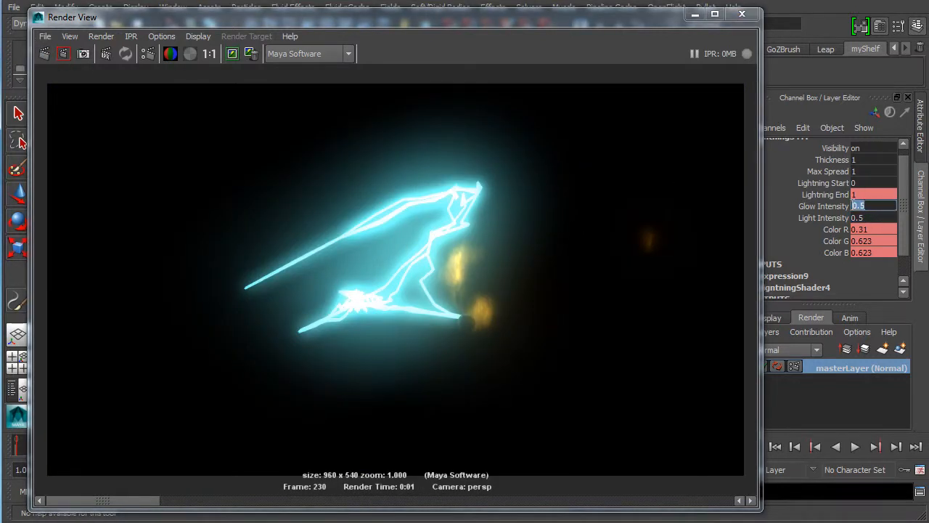
key("BackSpace")
type("0.1")
key("Return")
left_click(44, 53)
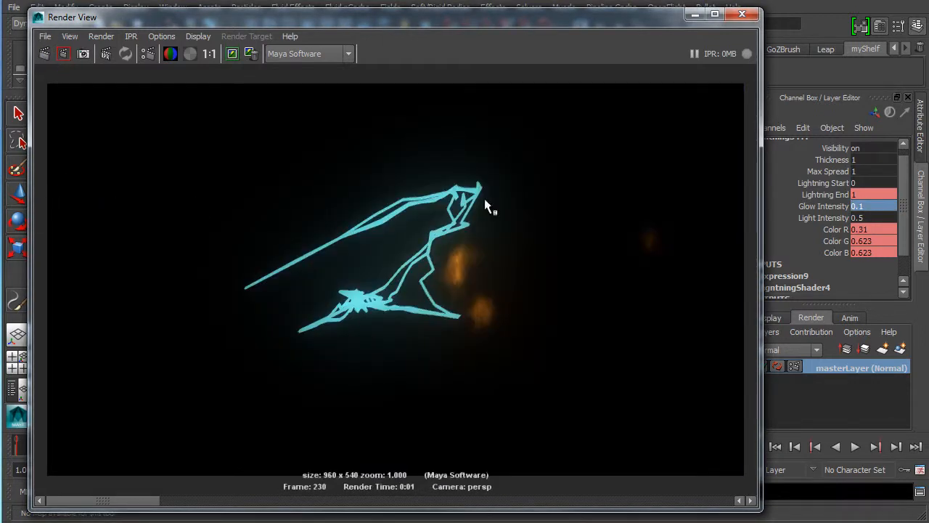
Set the bolts' Glow Intensity to 1 and render frame 230 again to compare the glow
double_click(864, 206)
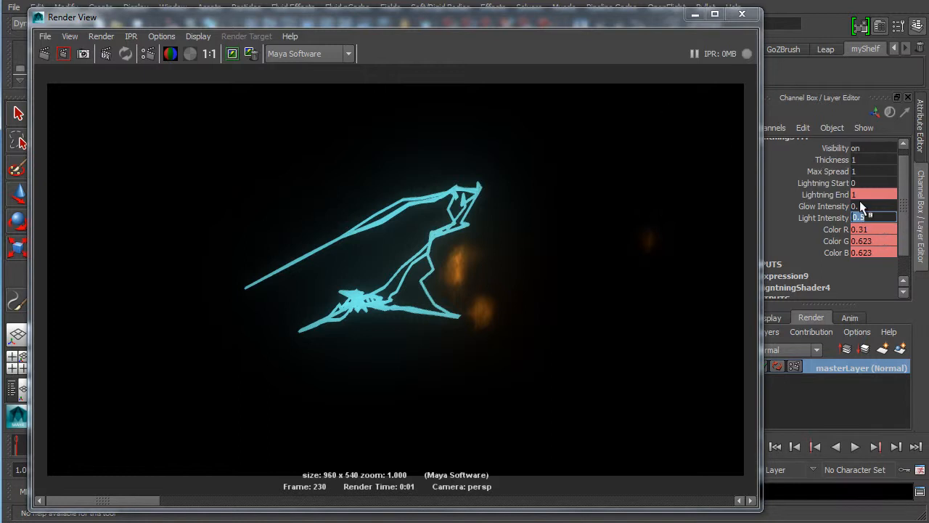
type("1")
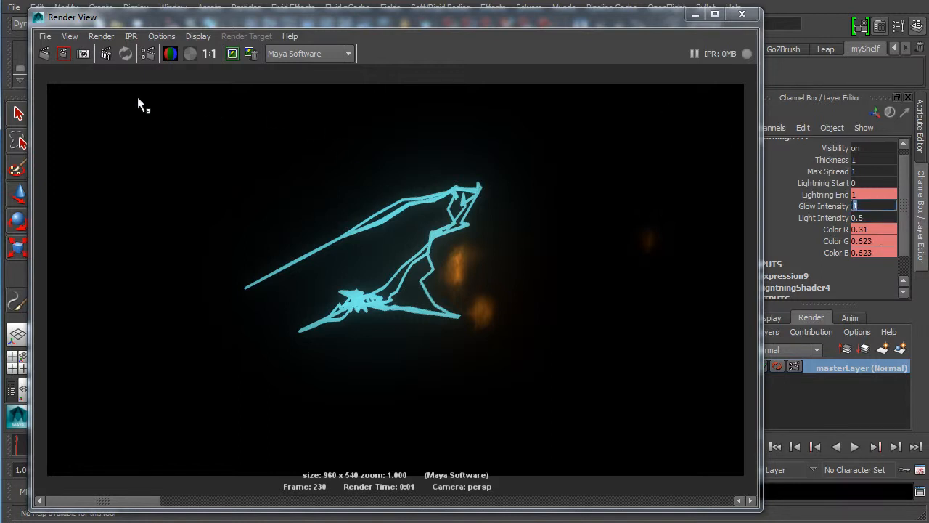
left_click(43, 54)
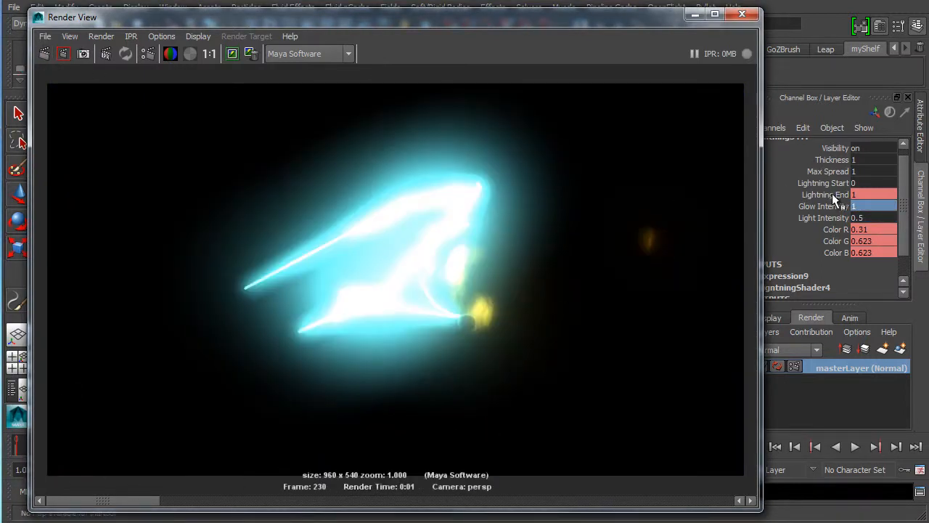
Set the bolts' Glow Intensity to the extreme value 10 and render frame 230
left_click(835, 230)
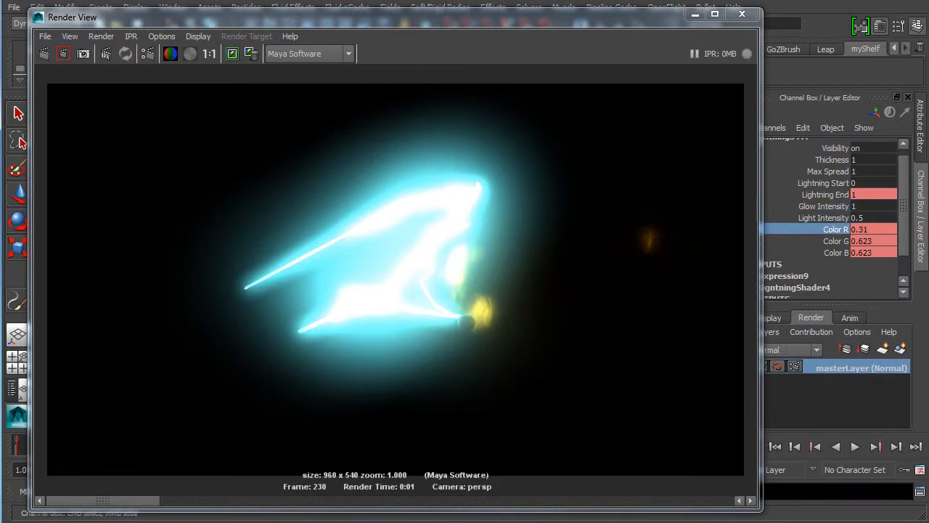
double_click(865, 205)
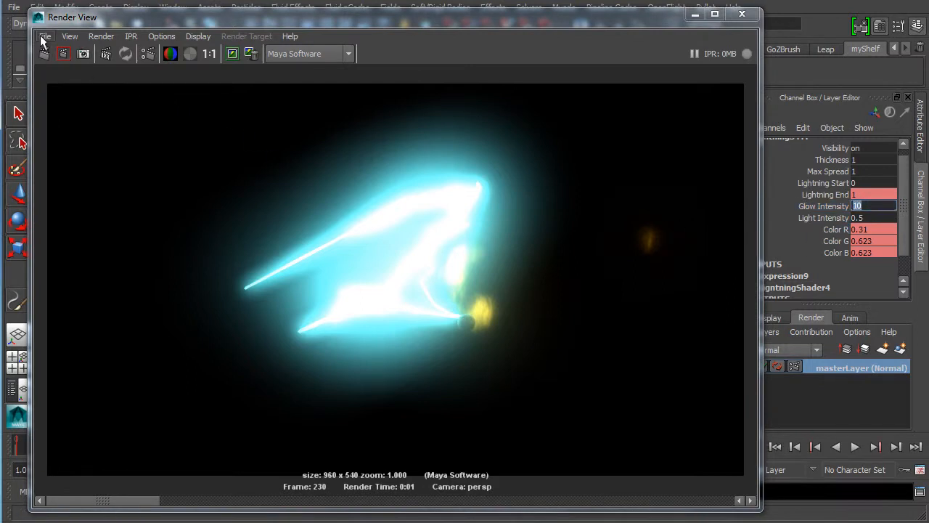
key("Return")
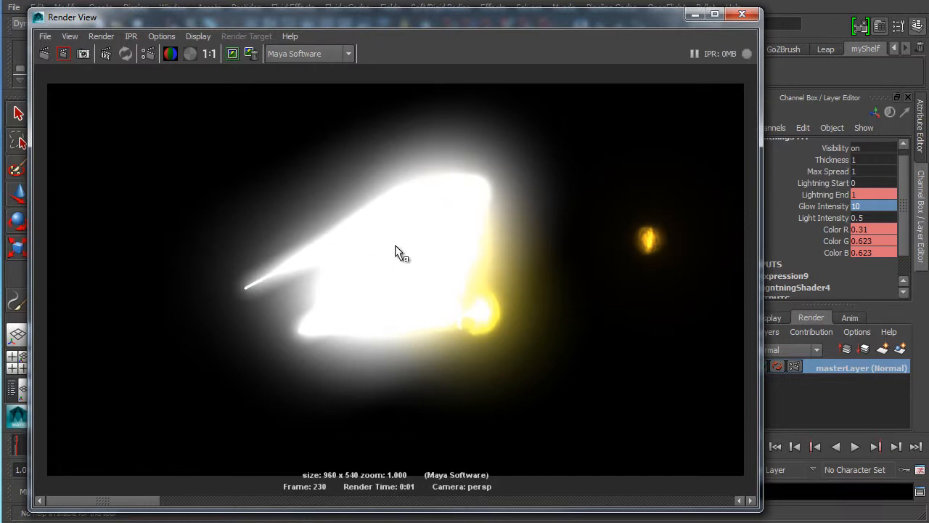
Set the bolts' Glow Intensity to 0.5 and Light Intensity to 1, and check frame 230 in a new render
double_click(884, 209)
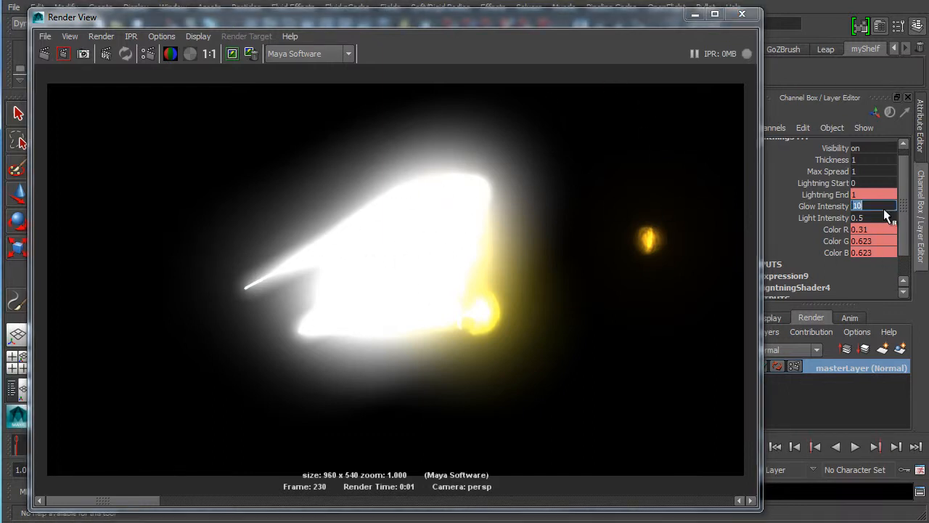
type(".5")
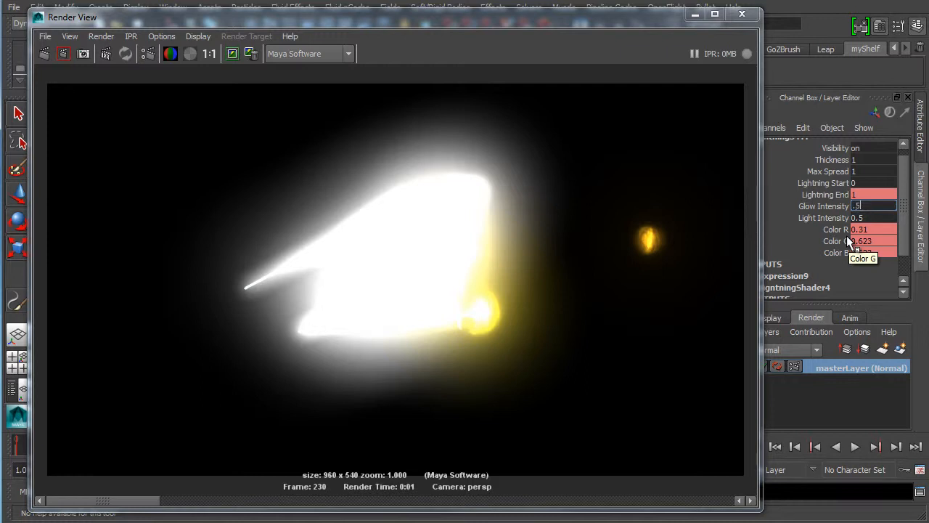
key("Return")
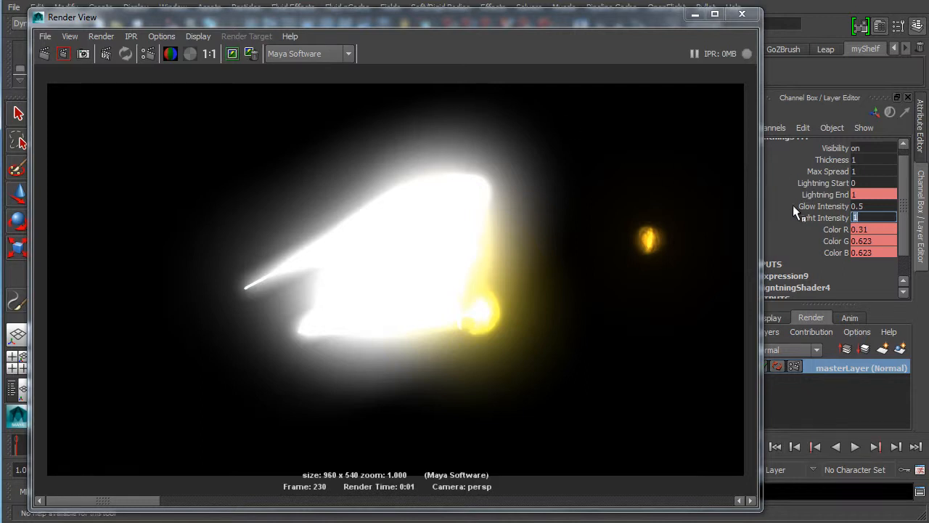
left_click(813, 218)
left_click(44, 53)
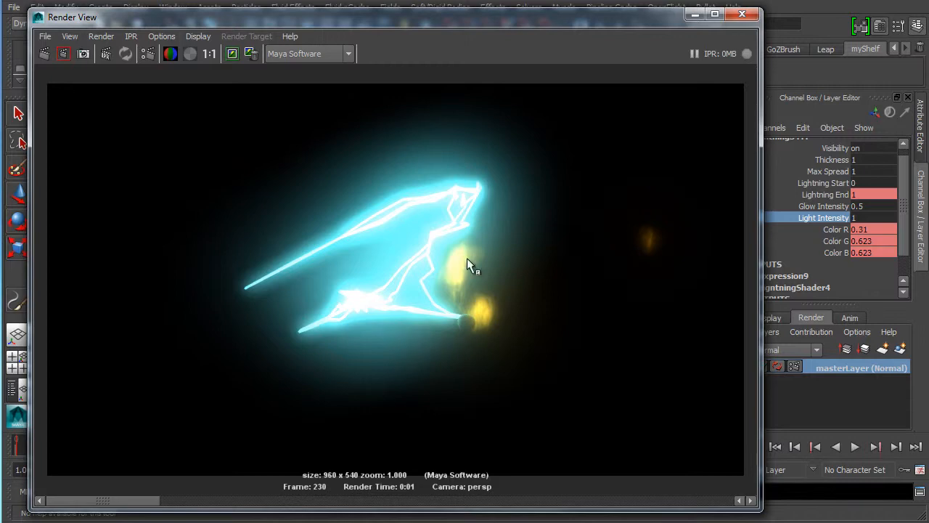
left_click(742, 14)
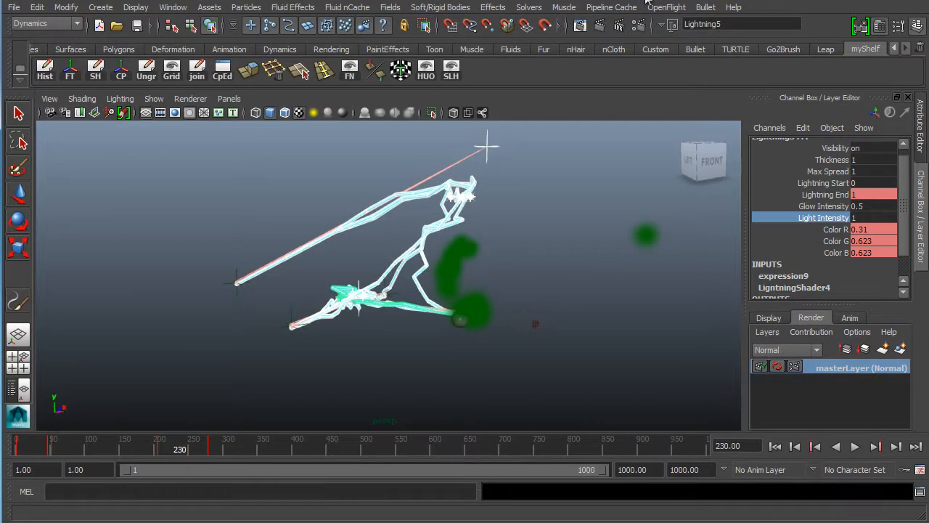
left_click(493, 8)
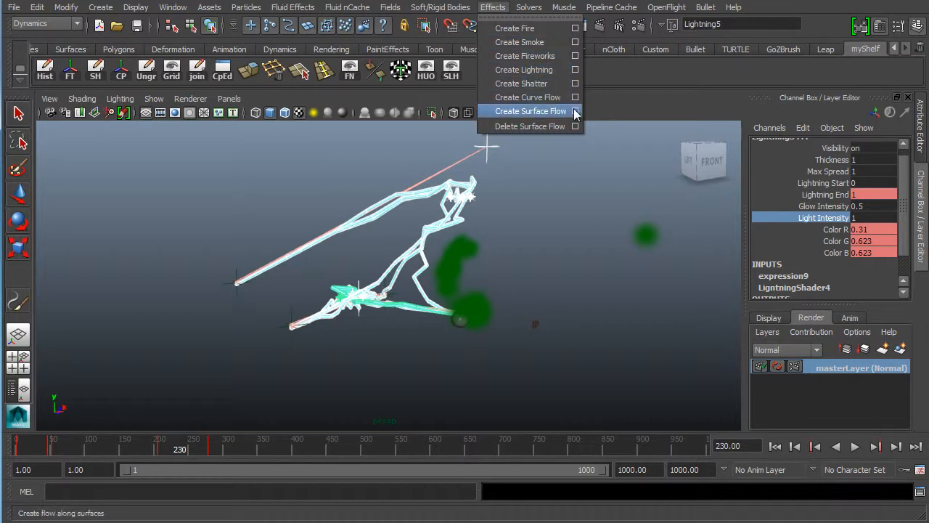
left_click(645, 99)
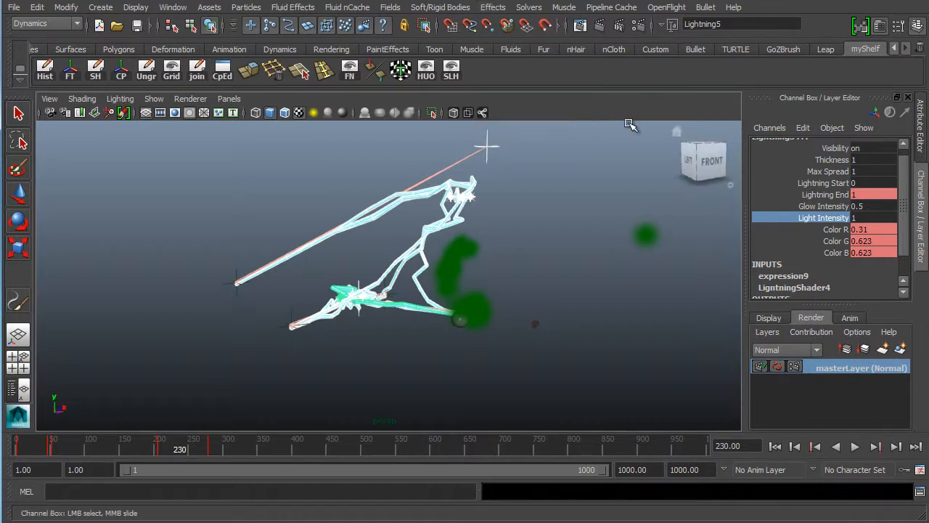